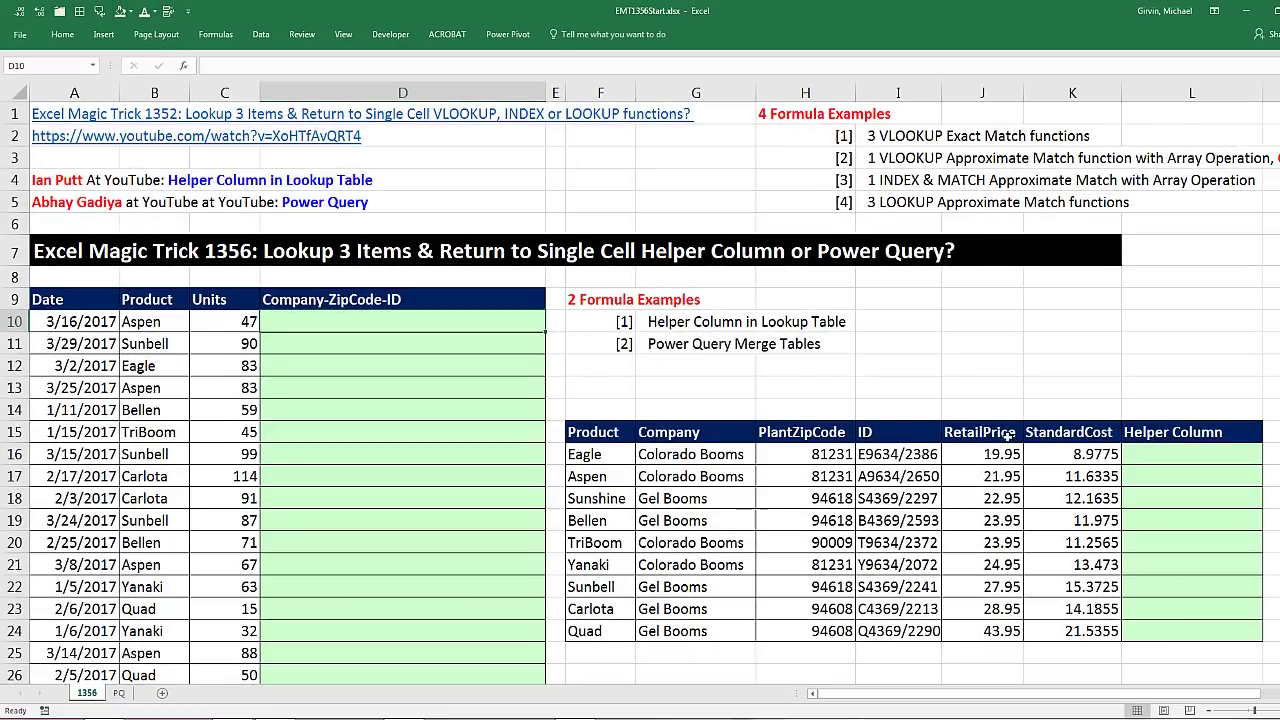
- Enter =G16&"-"&H16&"-"&I16 in L16 to join the company, plant zip code and ID for the Eagle row
{"action": "left_click", "coordinate": [1157, 454]}
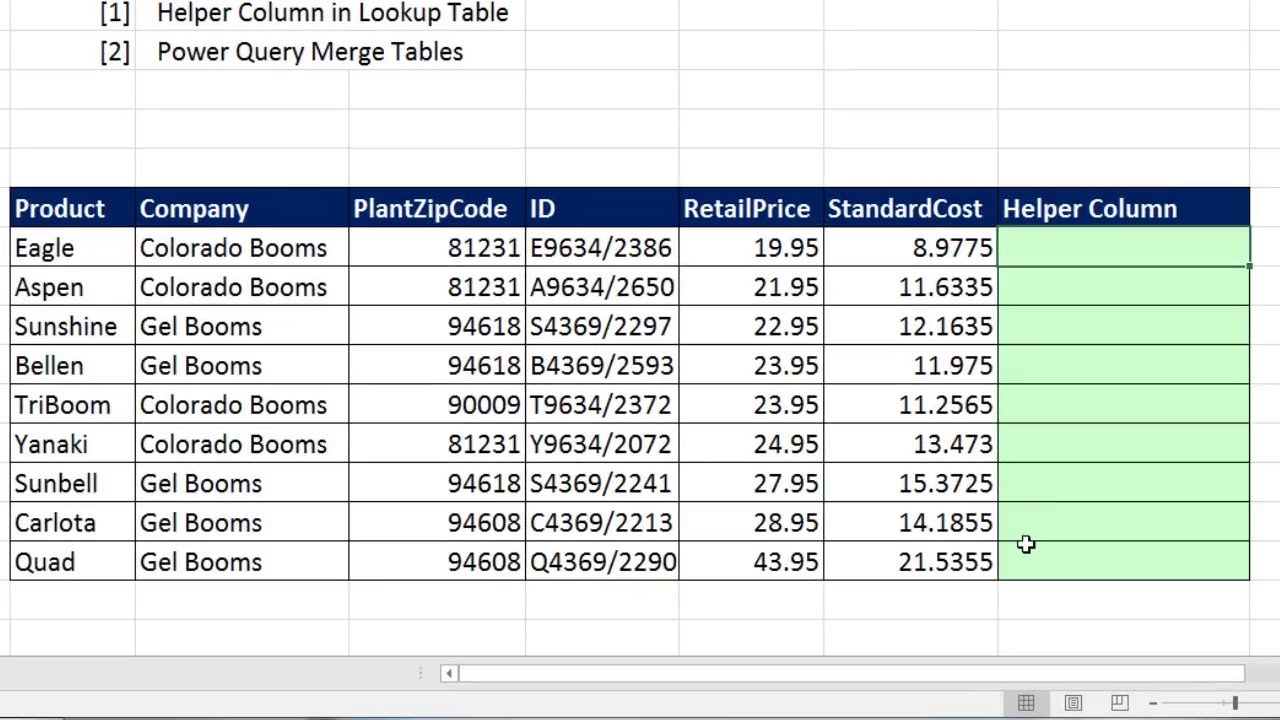
{"action": "type", "text": "="}
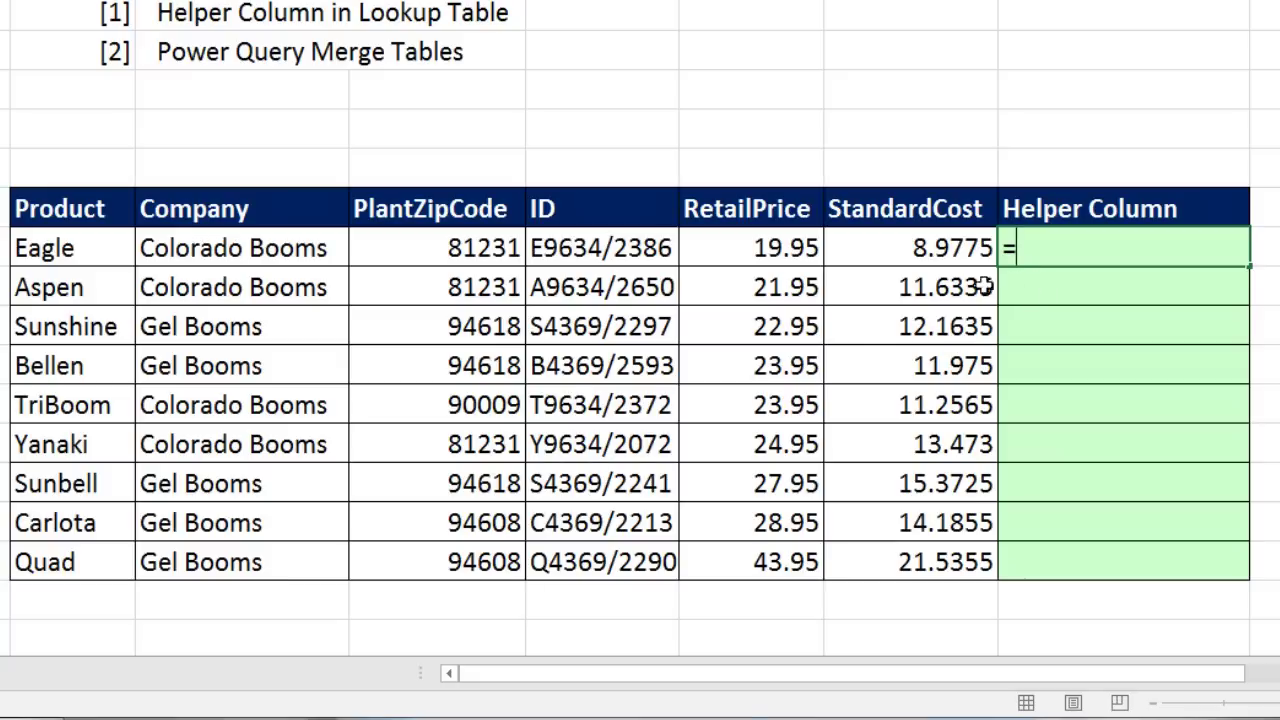
{"action": "left_click", "coordinate": [264, 249]}
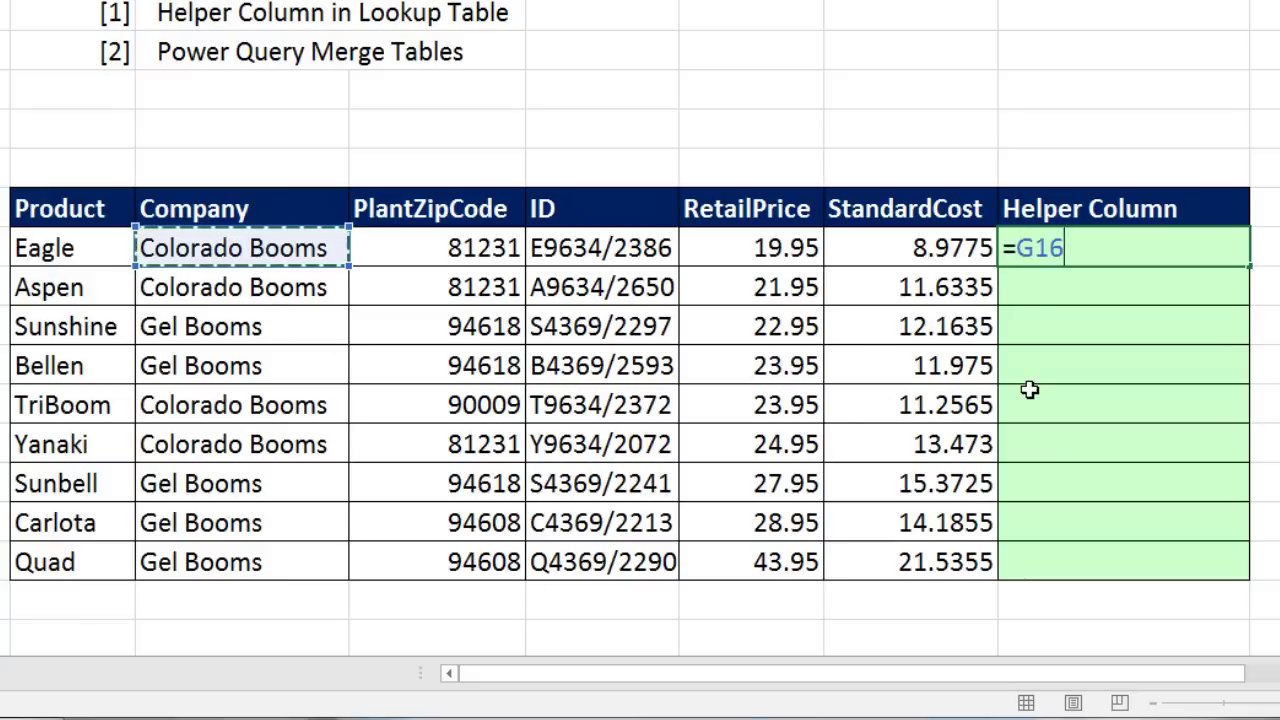
{"action": "type", "text": "&"}
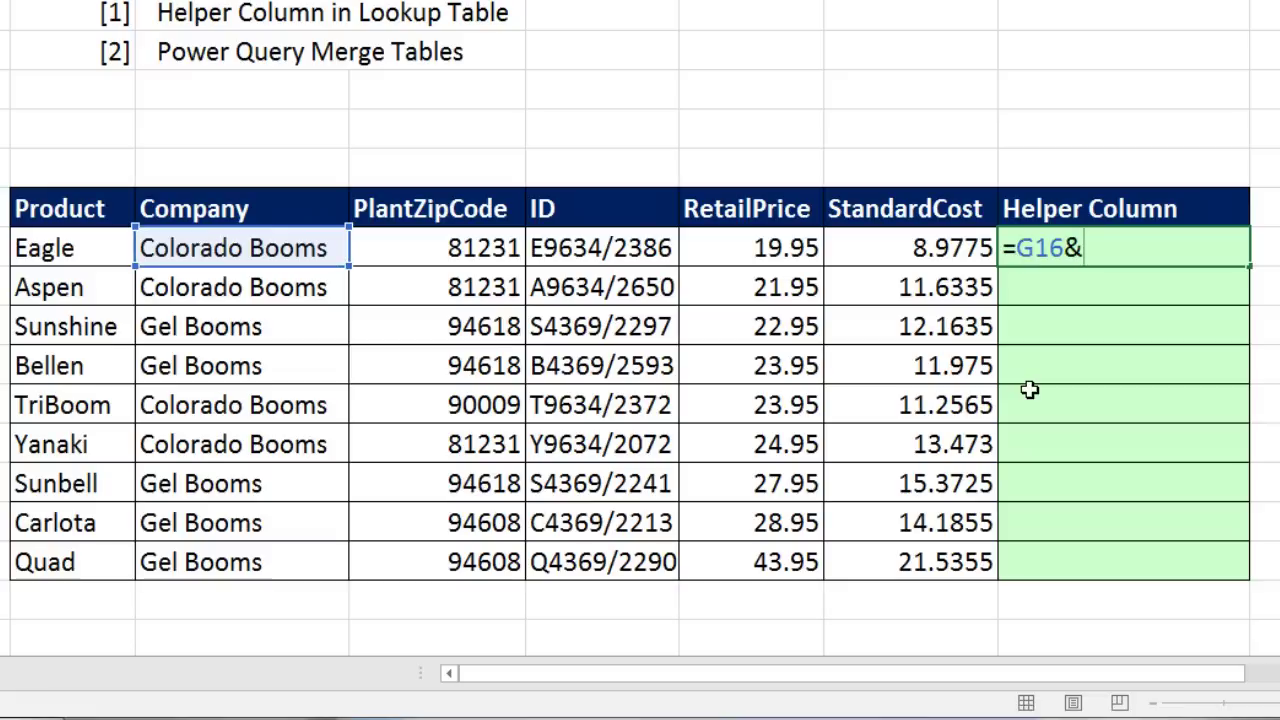
{"action": "type", "text": "\"-\"&"}
{"action": "left_click_drag", "start_coordinate": [1065, 250], "coordinate": [1145, 252]}
{"action": "key", "text": "ctrl+c"}
{"action": "left_click", "coordinate": [1220, 246]}
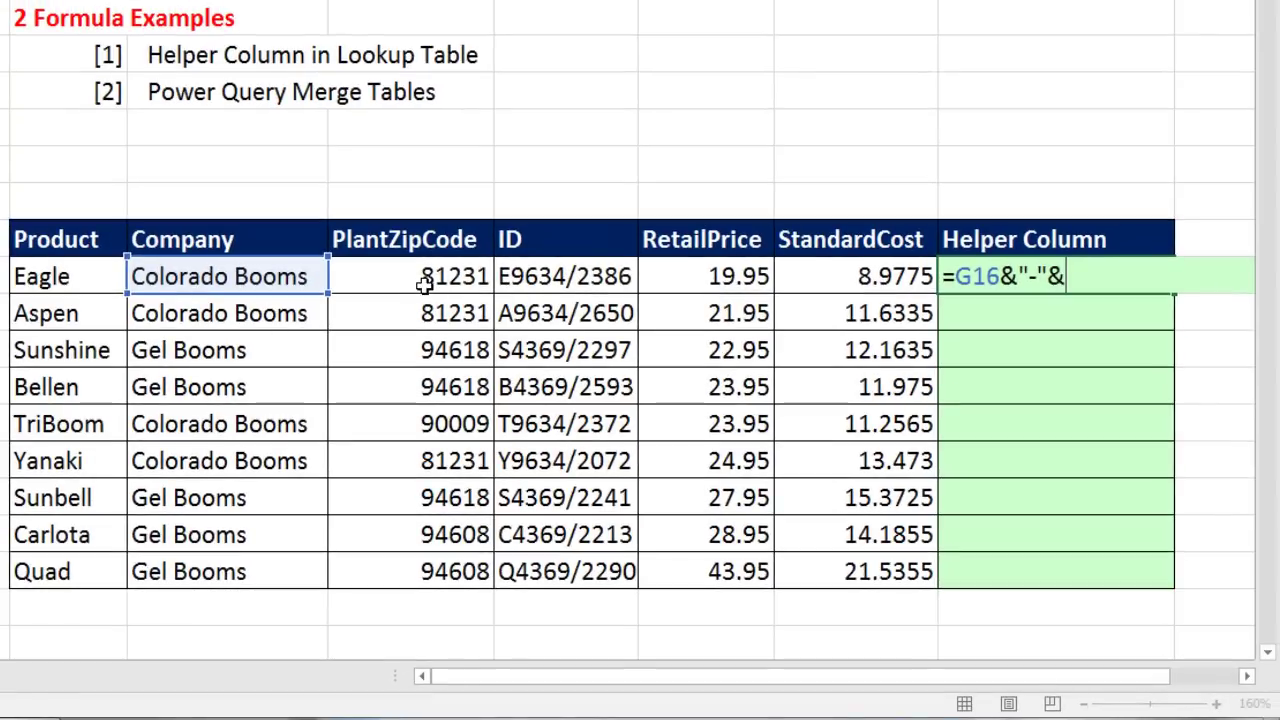
{"action": "left_click", "coordinate": [430, 270]}
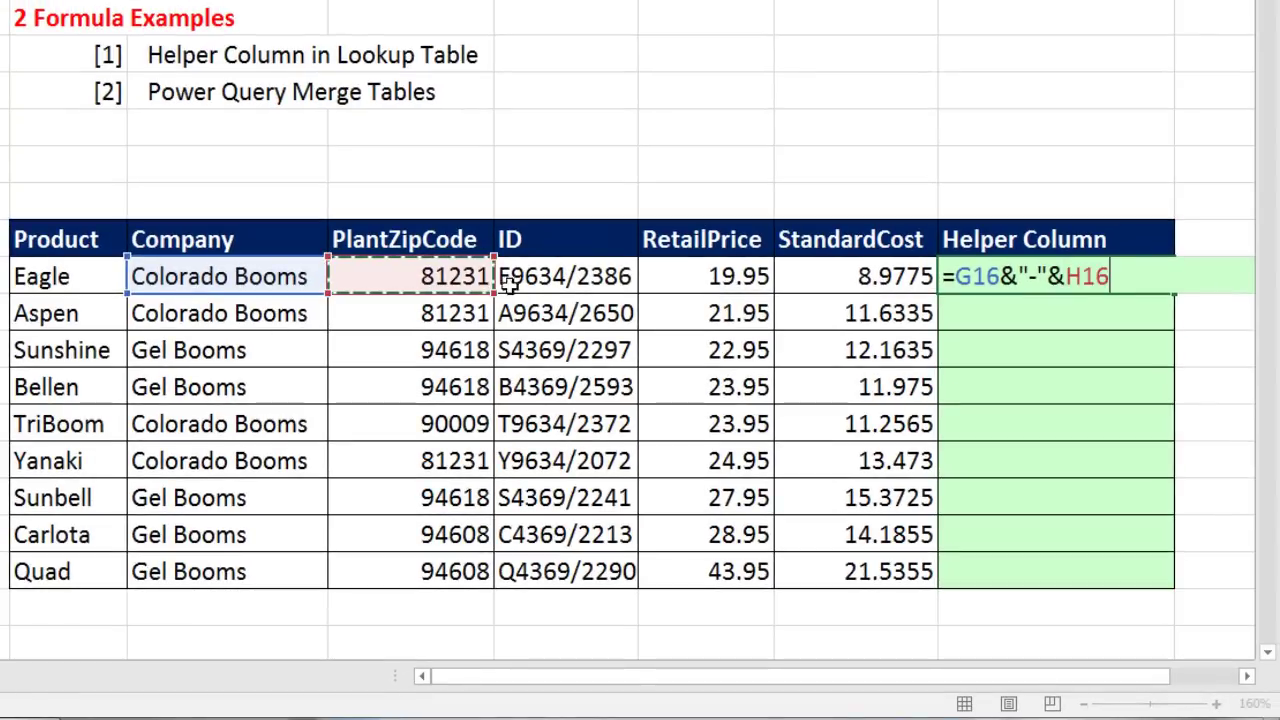
{"action": "key", "text": "ctrl+v"}
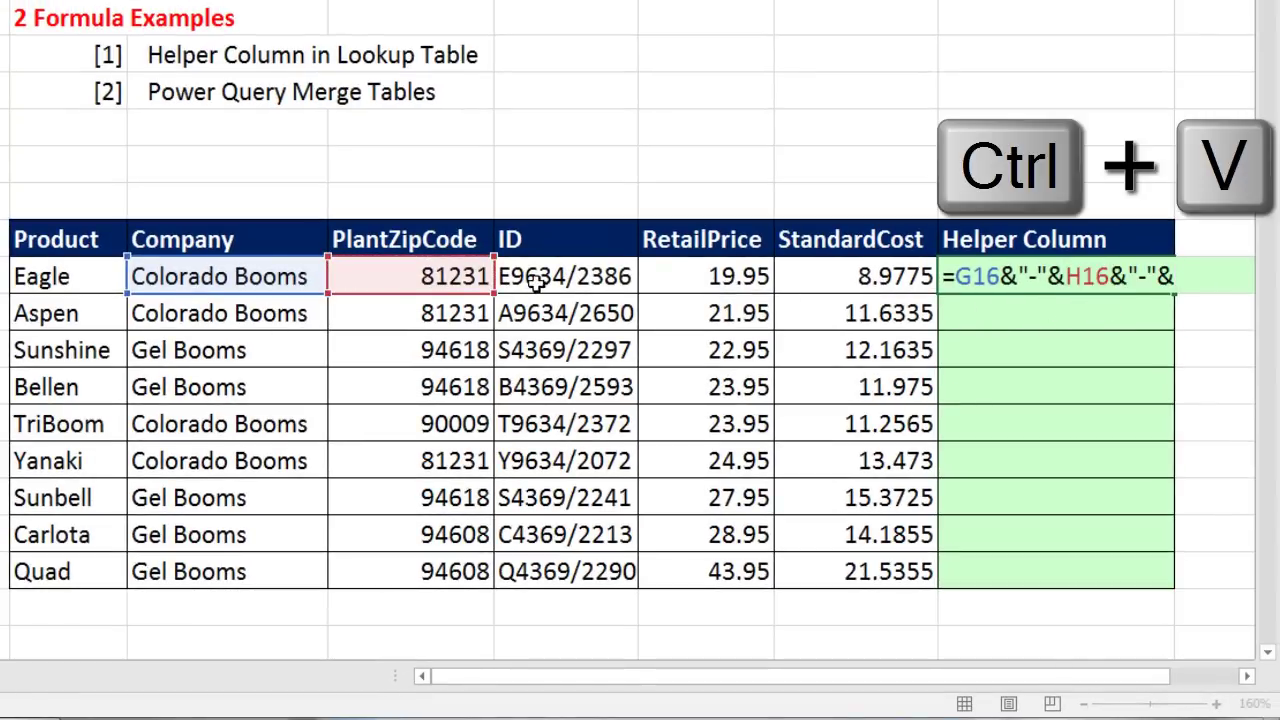
{"action": "left_click", "coordinate": [538, 278]}
{"action": "key", "text": "ctrl+Return"}
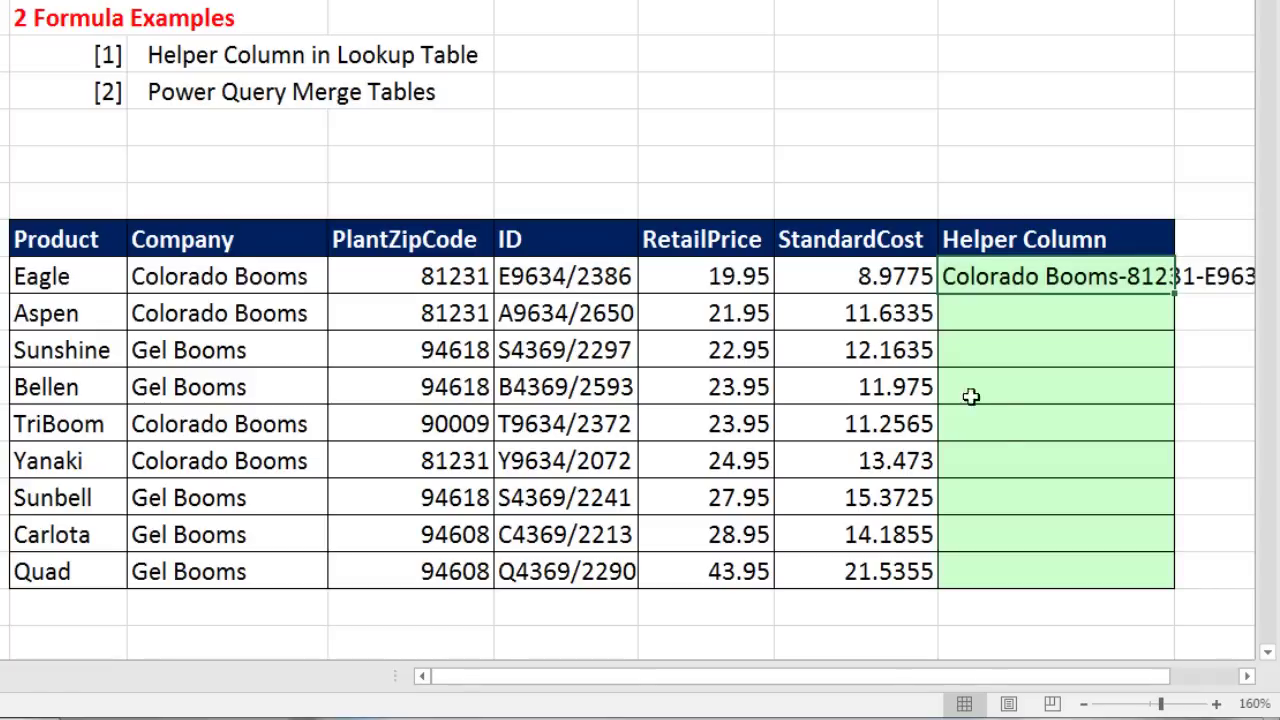
- Copy the helper formula down to the Quad row and fit column L's width to its contents
{"action": "double_click", "coordinate": [1175, 294]}
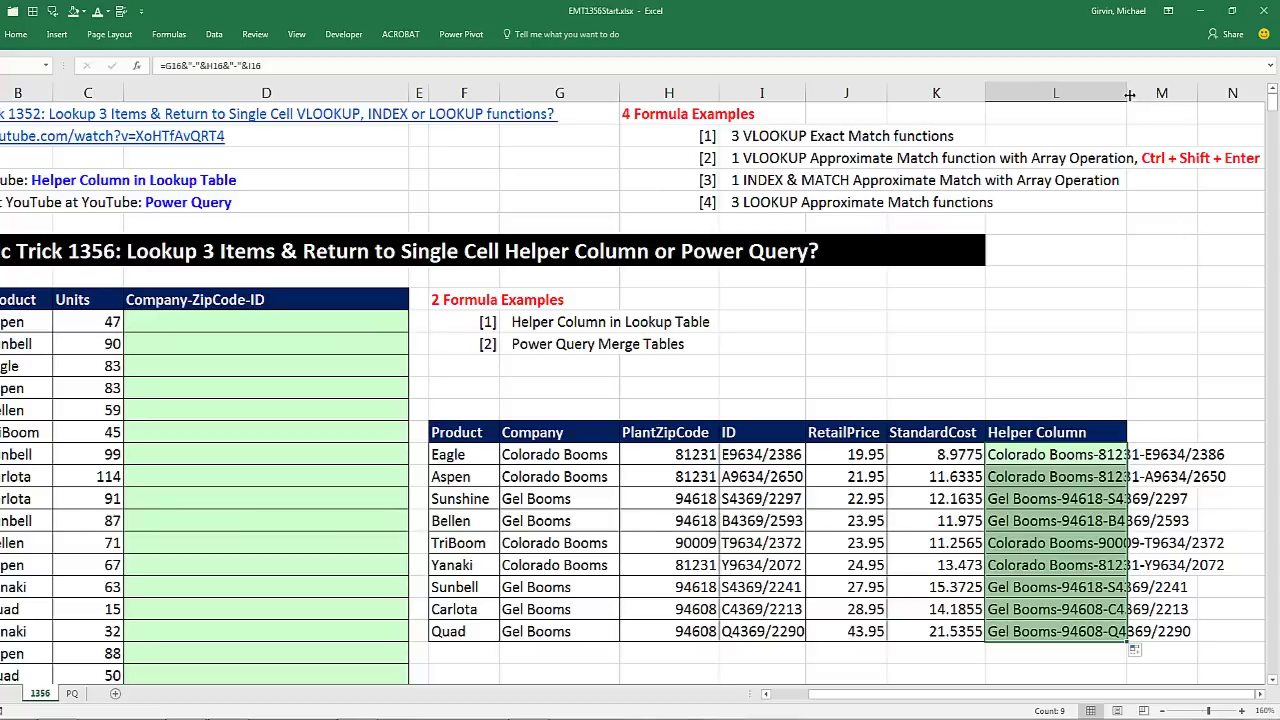
{"action": "double_click", "coordinate": [1128, 93]}
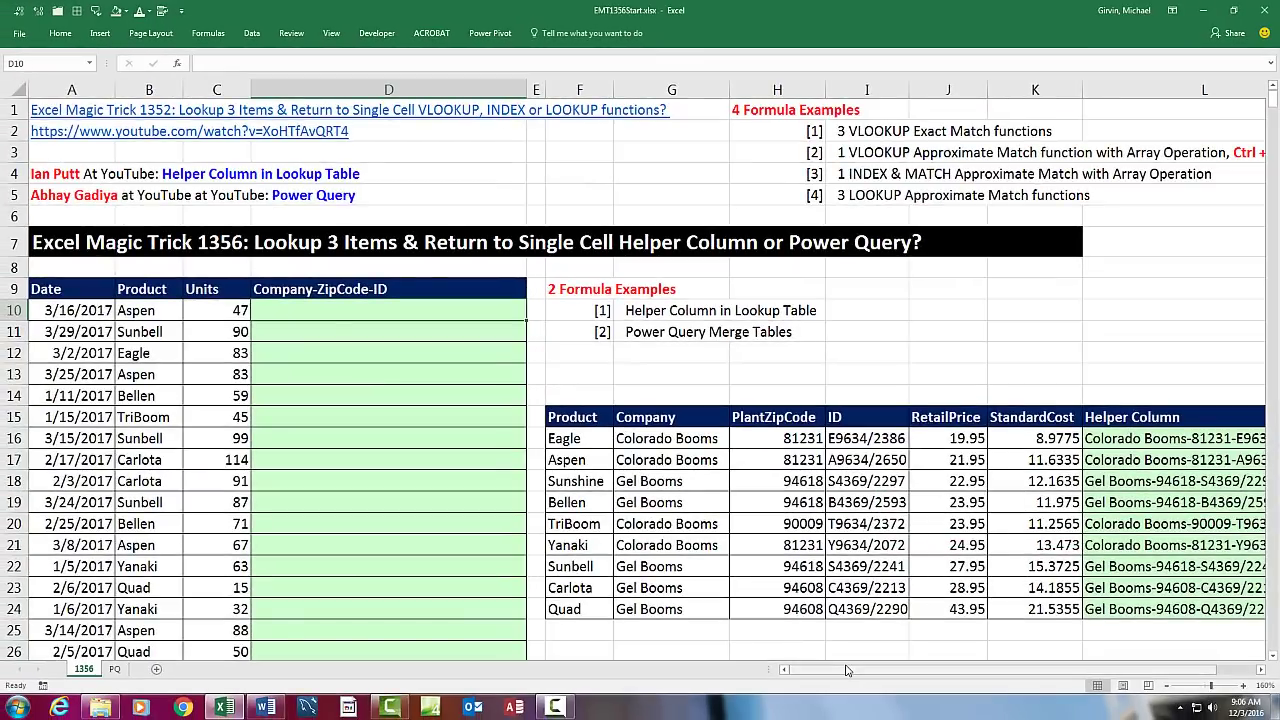
- Enter =VLOOKUP(B10,$F$16:$L$24,7,0) in D10 to return the joined helper value for the product
{"action": "type", "text": "=vl"}
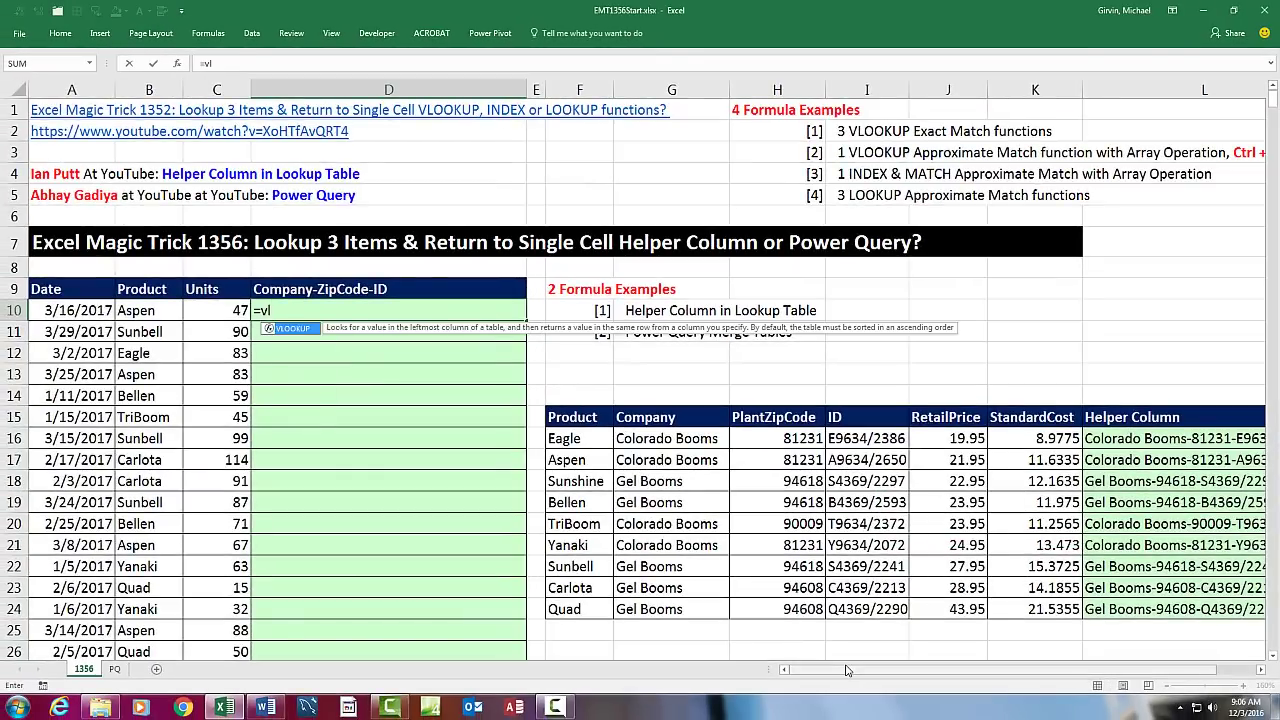
{"action": "key", "text": "Tab"}
{"action": "key", "text": "Left"}
{"action": "key", "text": "Left"}
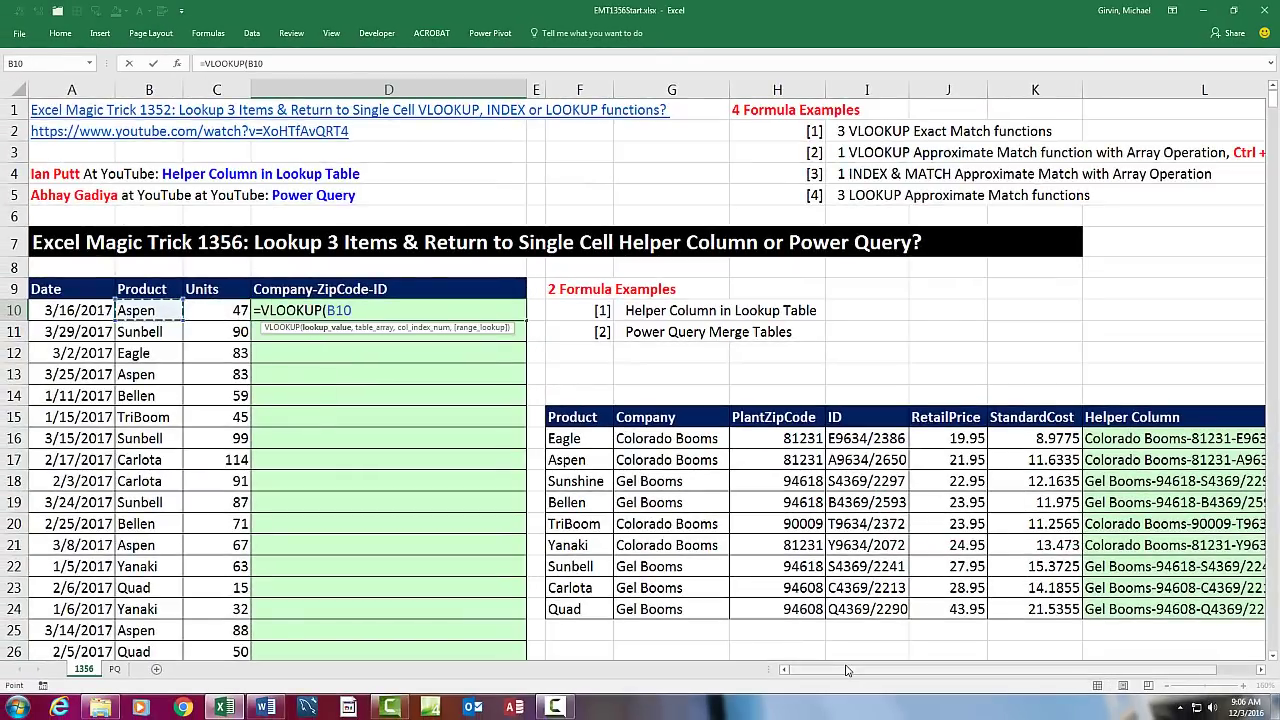
{"action": "type", "text": ","}
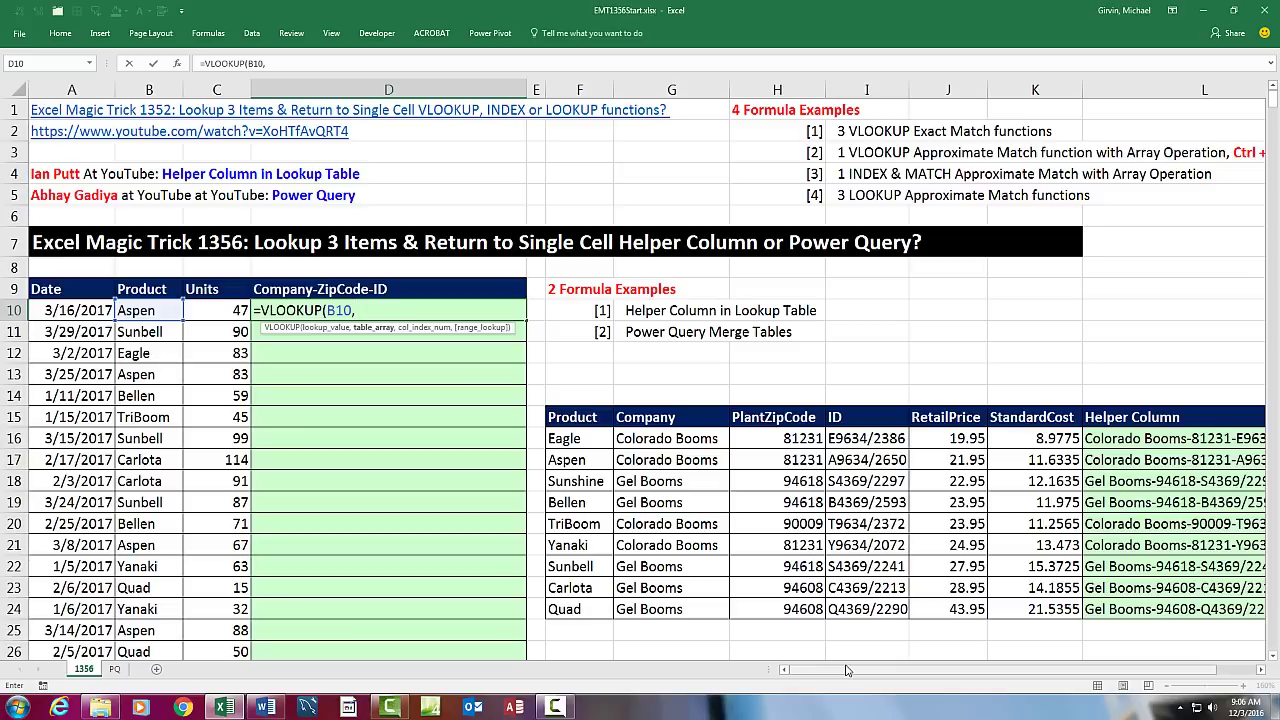
{"action": "left_click", "coordinate": [582, 440]}
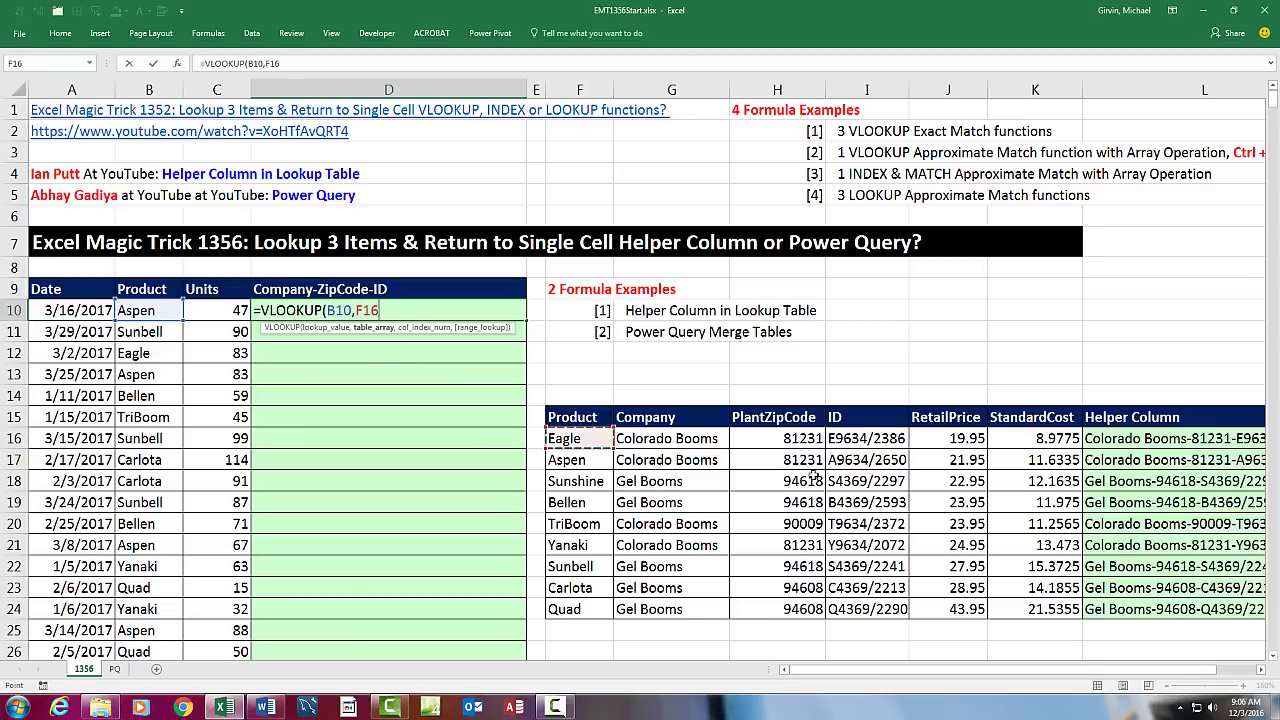
{"action": "left_click_drag", "start_coordinate": [814, 474], "coordinate": [1252, 615]}
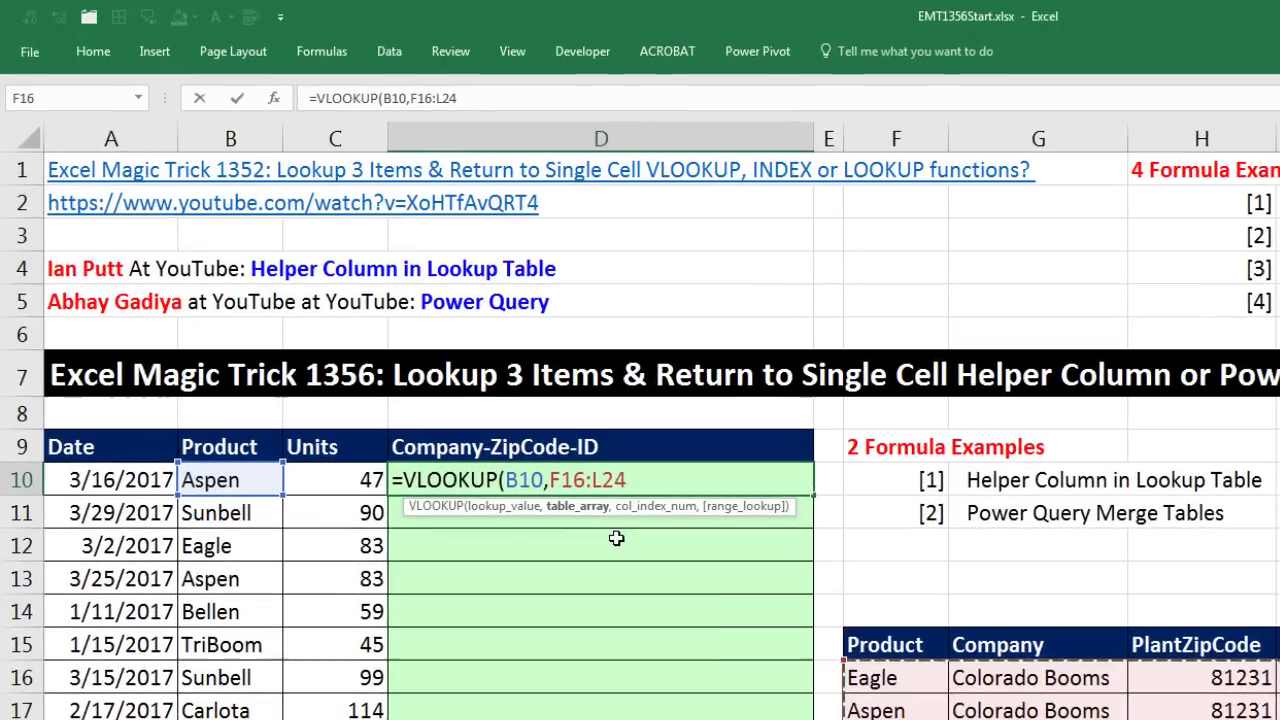
{"action": "key", "text": "F4"}
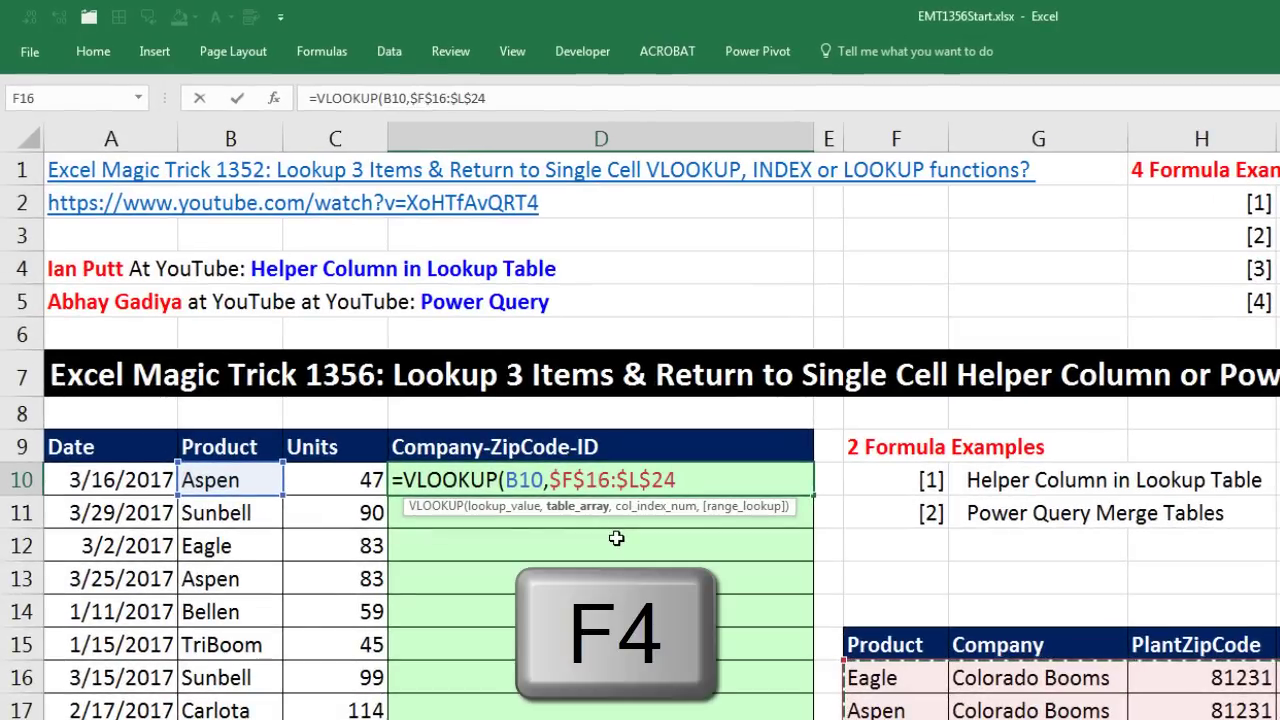
{"action": "type", "text": ",7"}
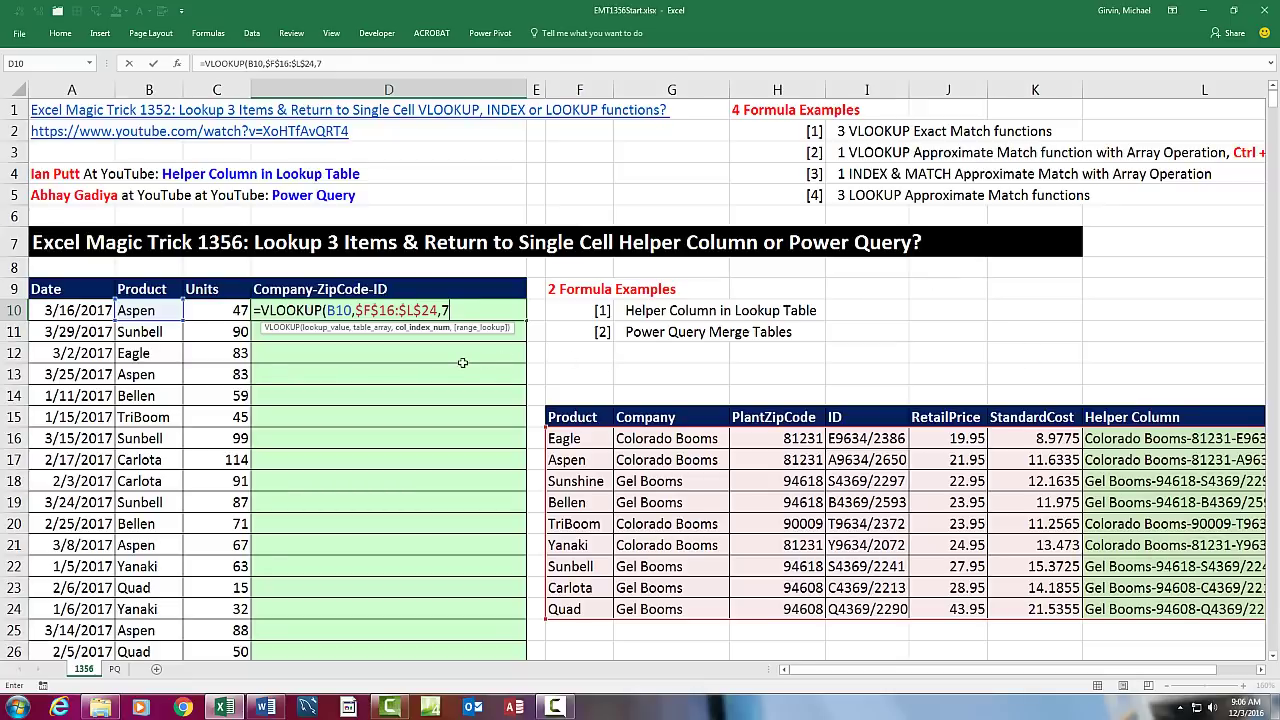
{"action": "type", "text": ","}
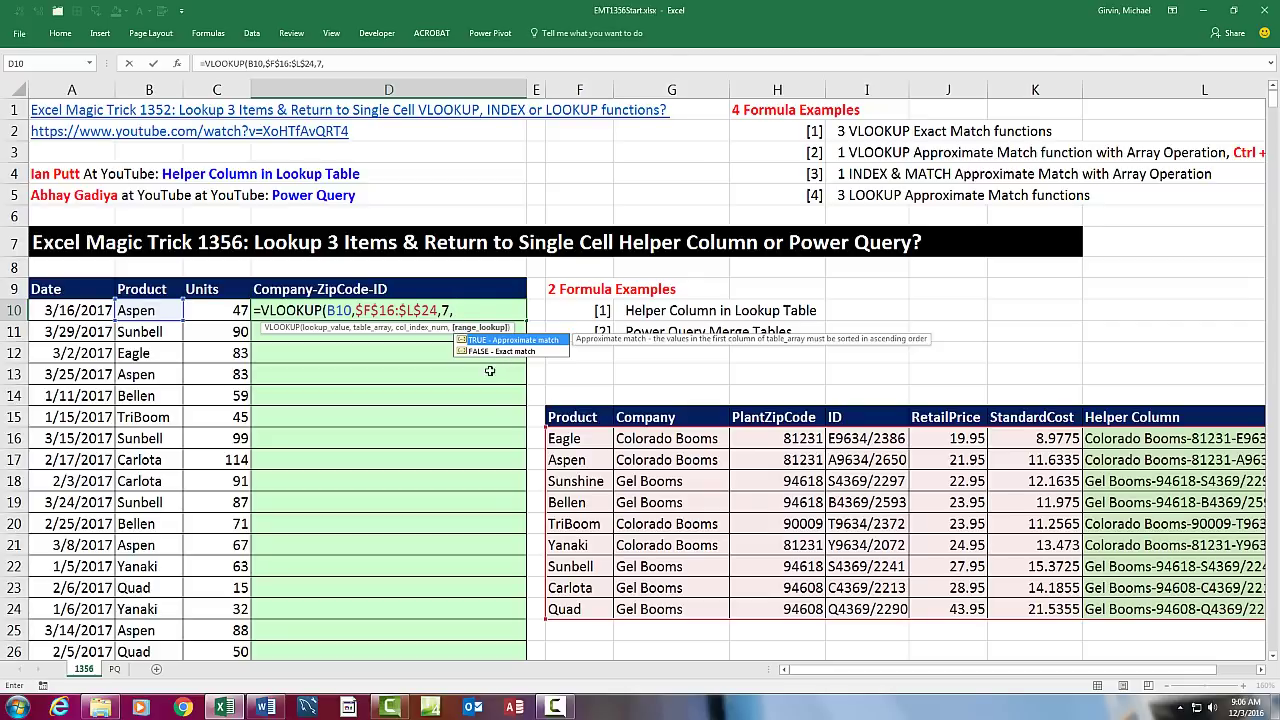
{"action": "type", "text": "0)"}
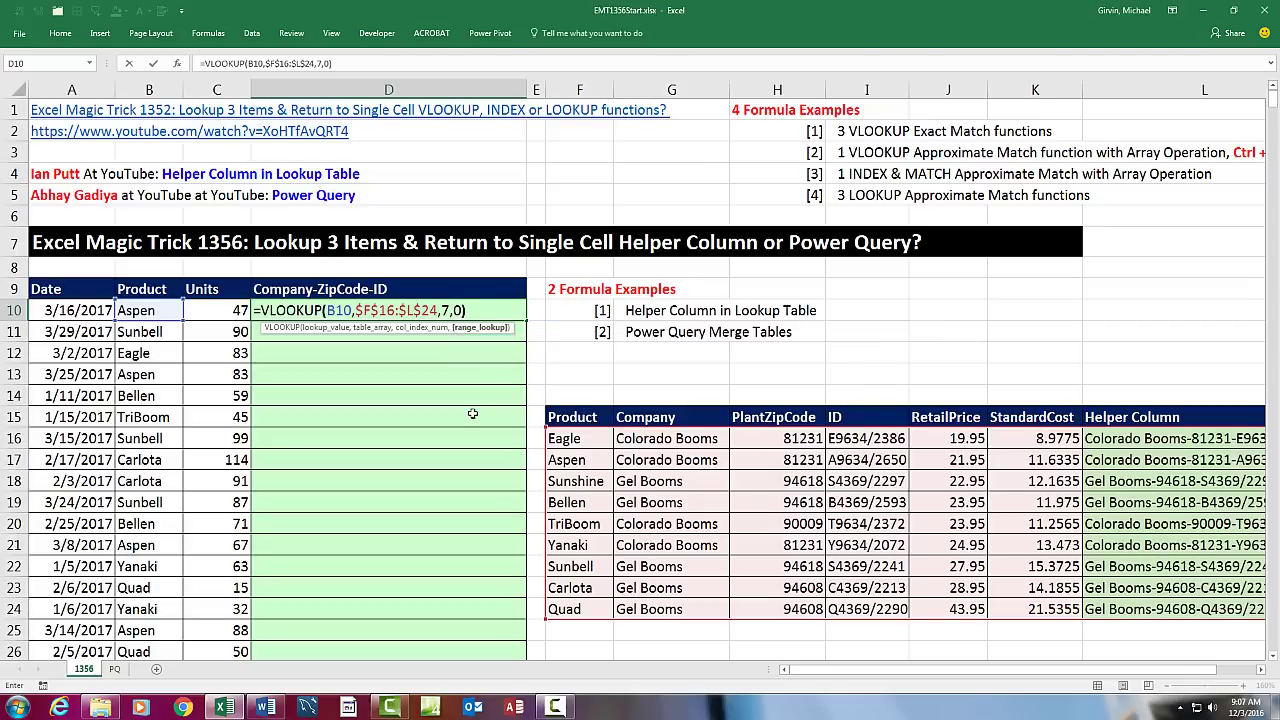
{"action": "key", "text": "ctrl+Return"}
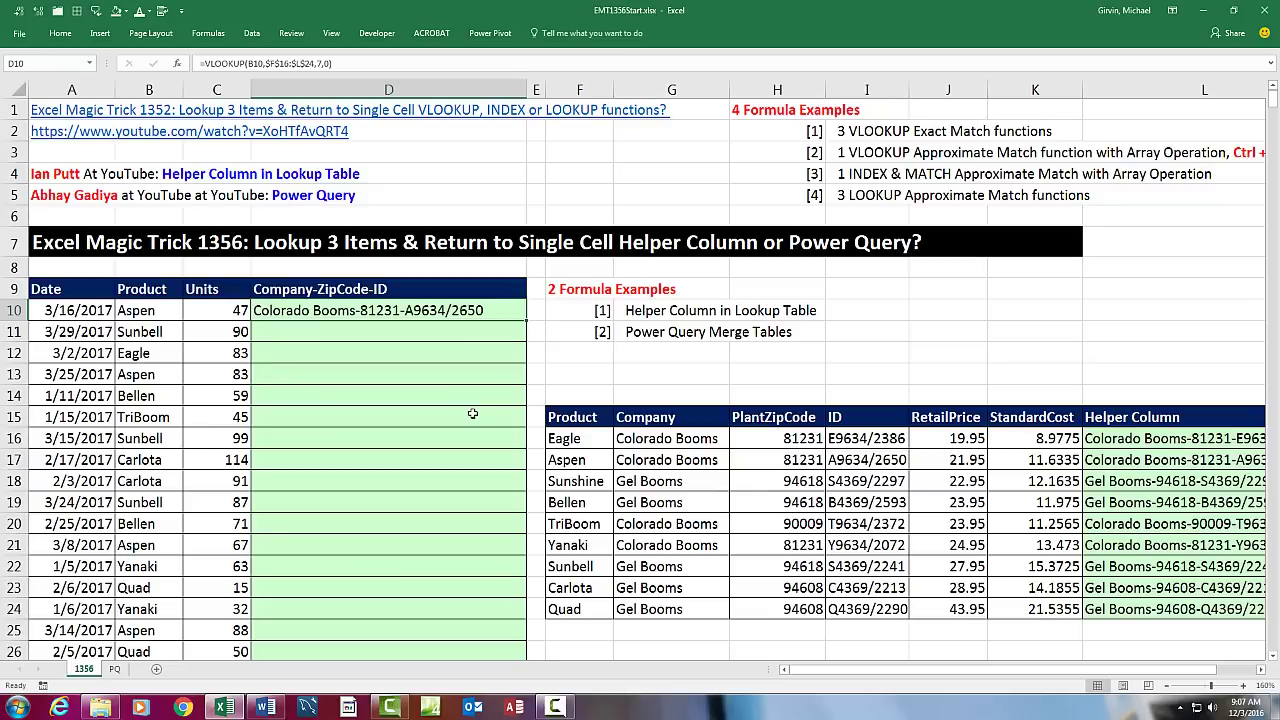
- Copy the VLOOKUP formula down the whole Company-ZipCode-ID column and check the references in its last cell, D821
{"action": "double_click", "coordinate": [524, 319]}
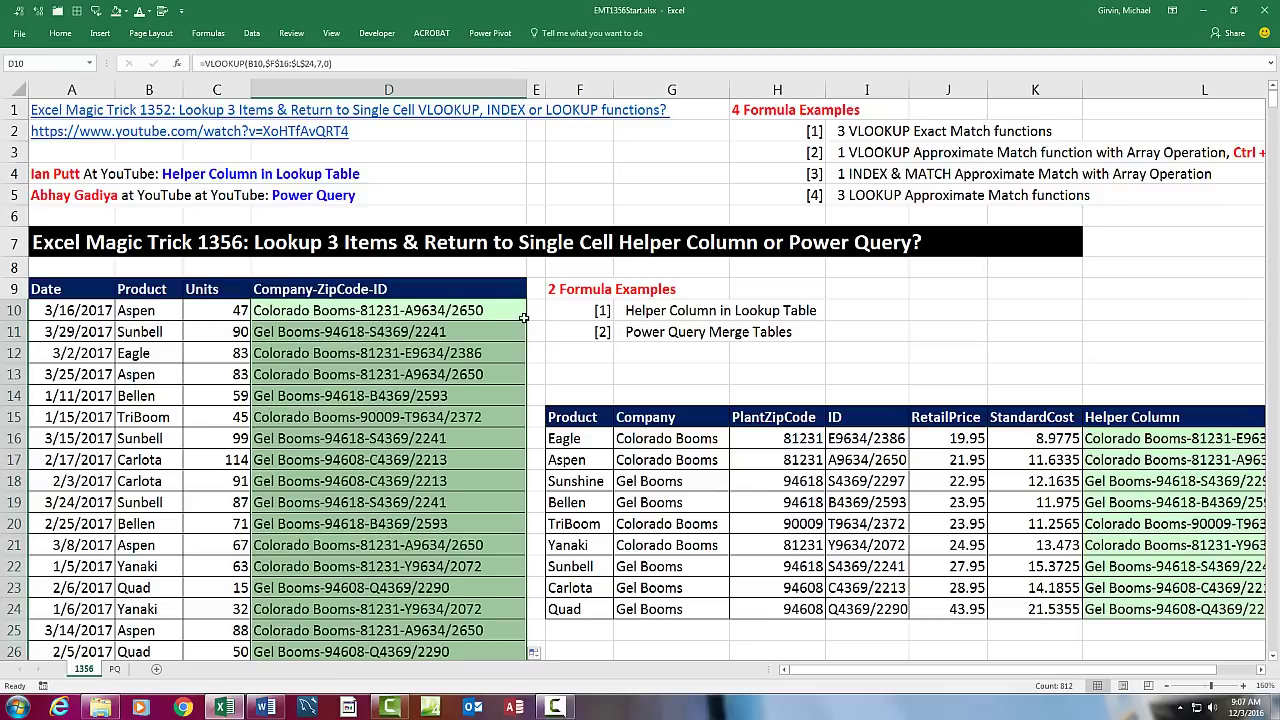
{"action": "key", "text": "ctrl+Down"}
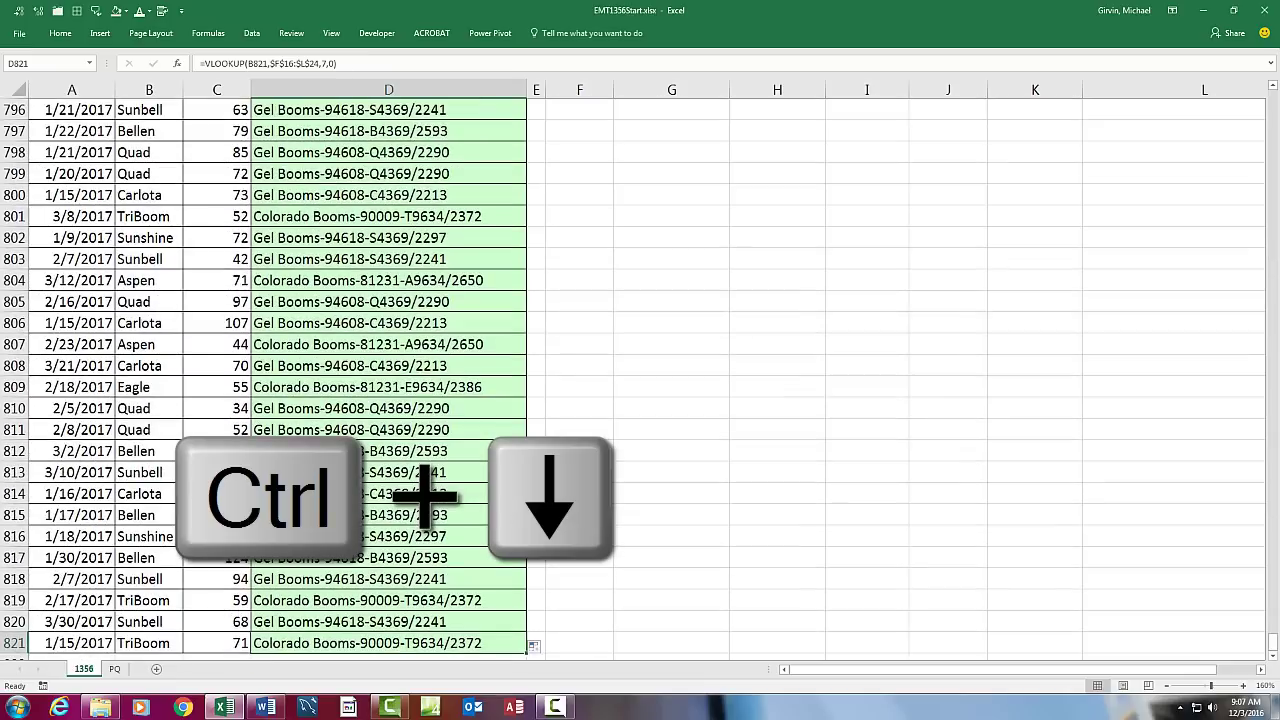
{"action": "key", "text": "F2"}
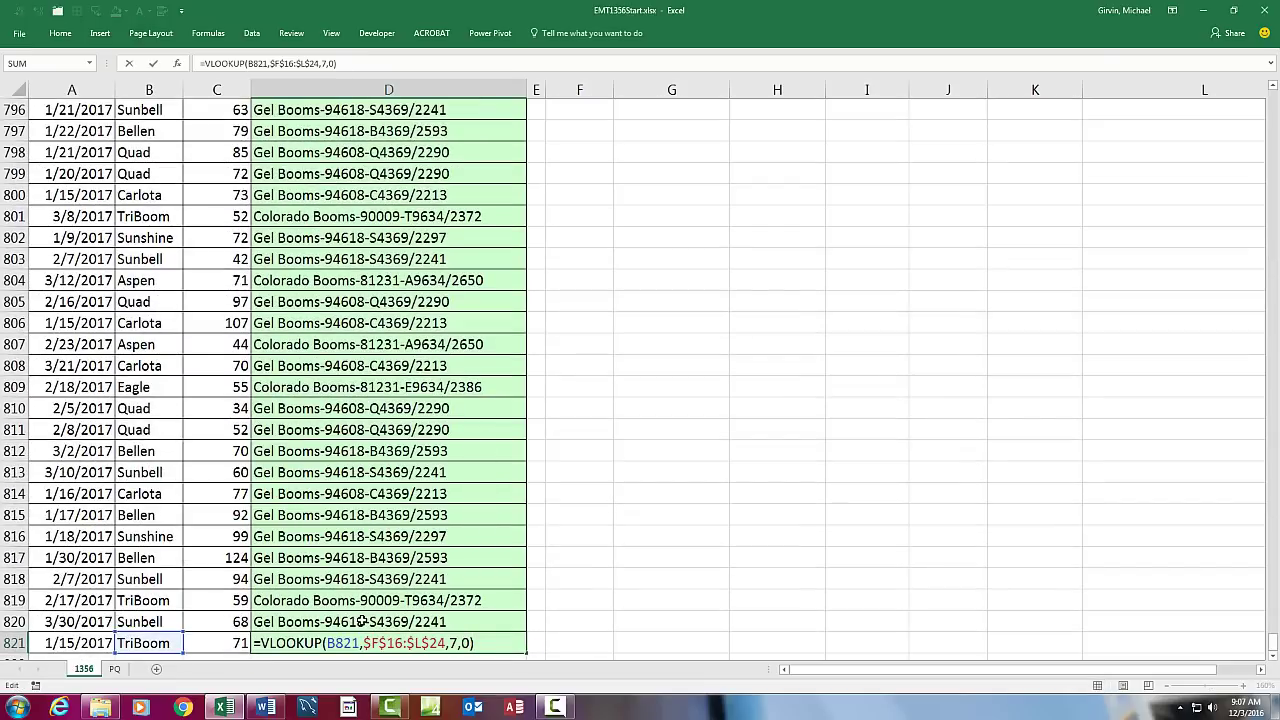
{"action": "key", "text": "Escape"}
{"action": "key", "text": "ctrl+Home"}
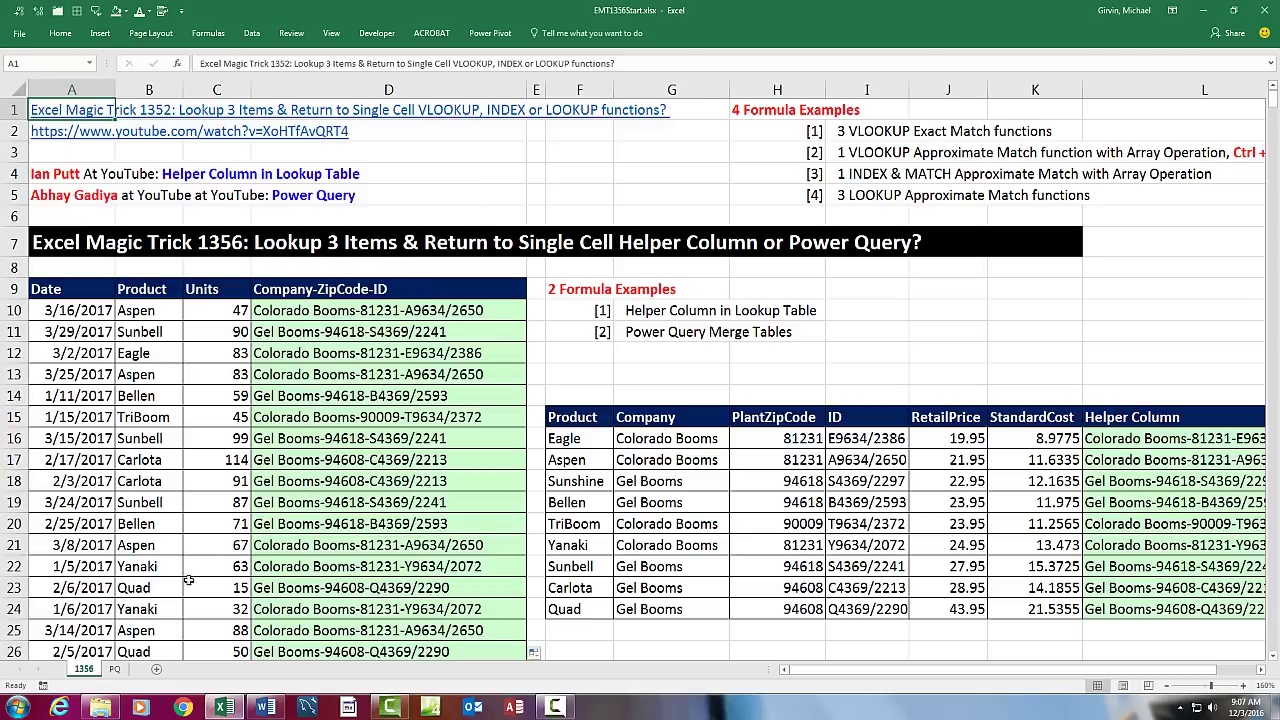
- Go to the PQ sheet and check the table name of the Date, Product and Units table
{"action": "left_click", "coordinate": [115, 669]}
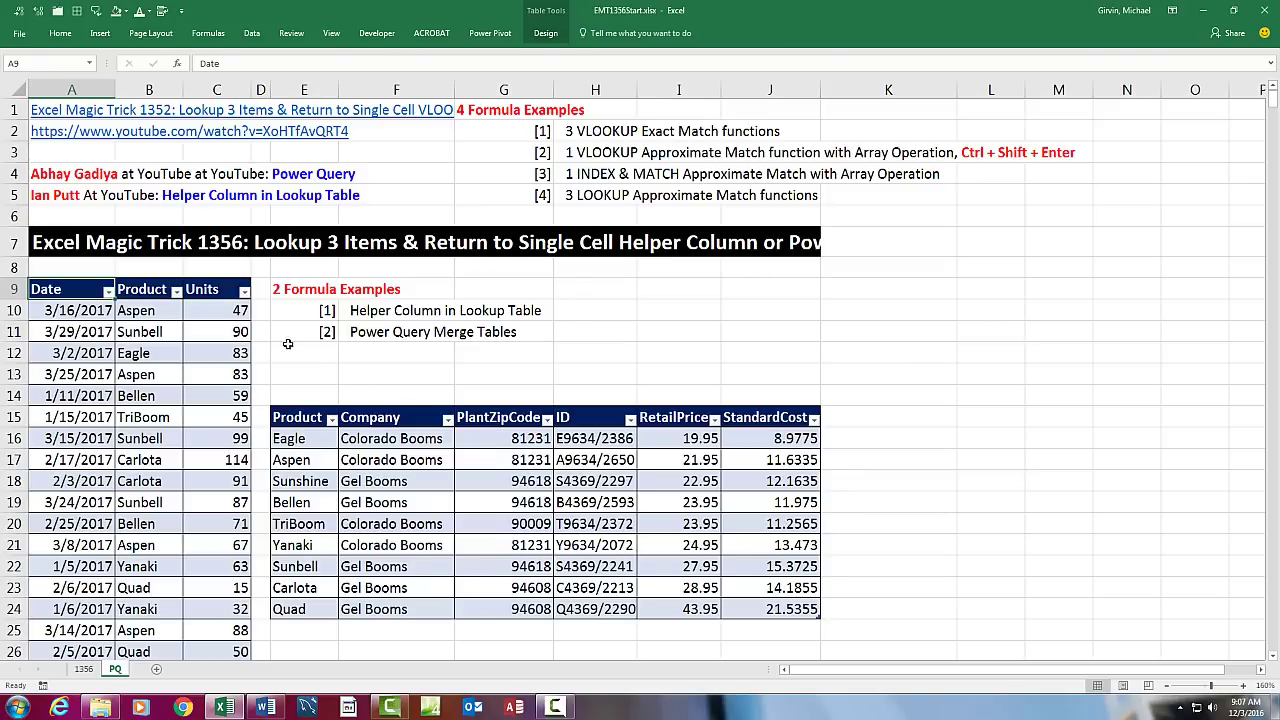
{"action": "left_click", "coordinate": [160, 335]}
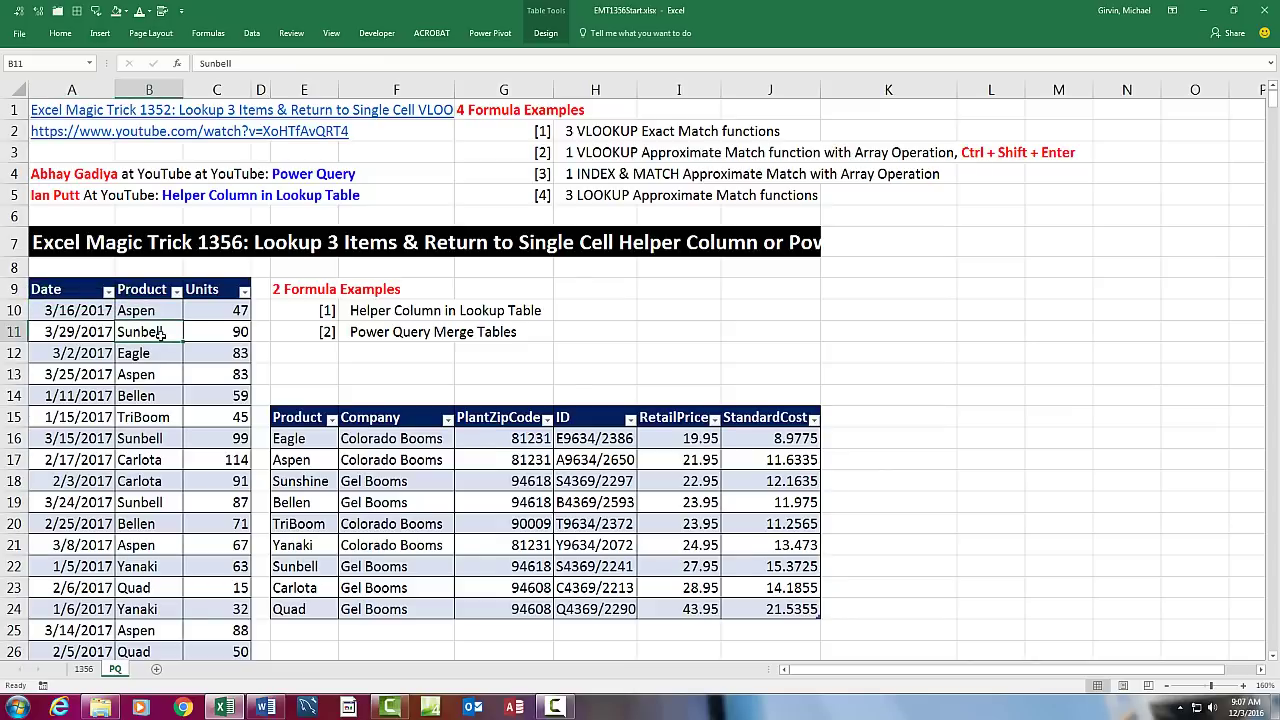
{"action": "left_click", "coordinate": [415, 442]}
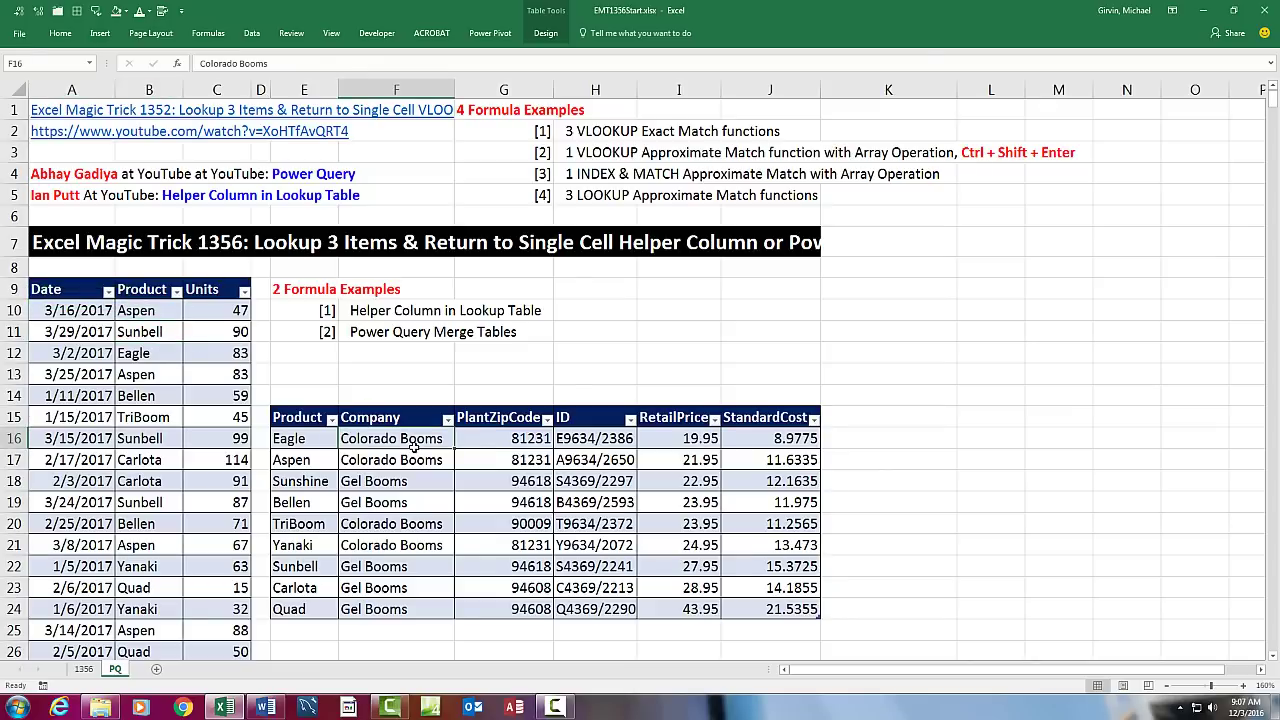
{"action": "left_click", "coordinate": [157, 330]}
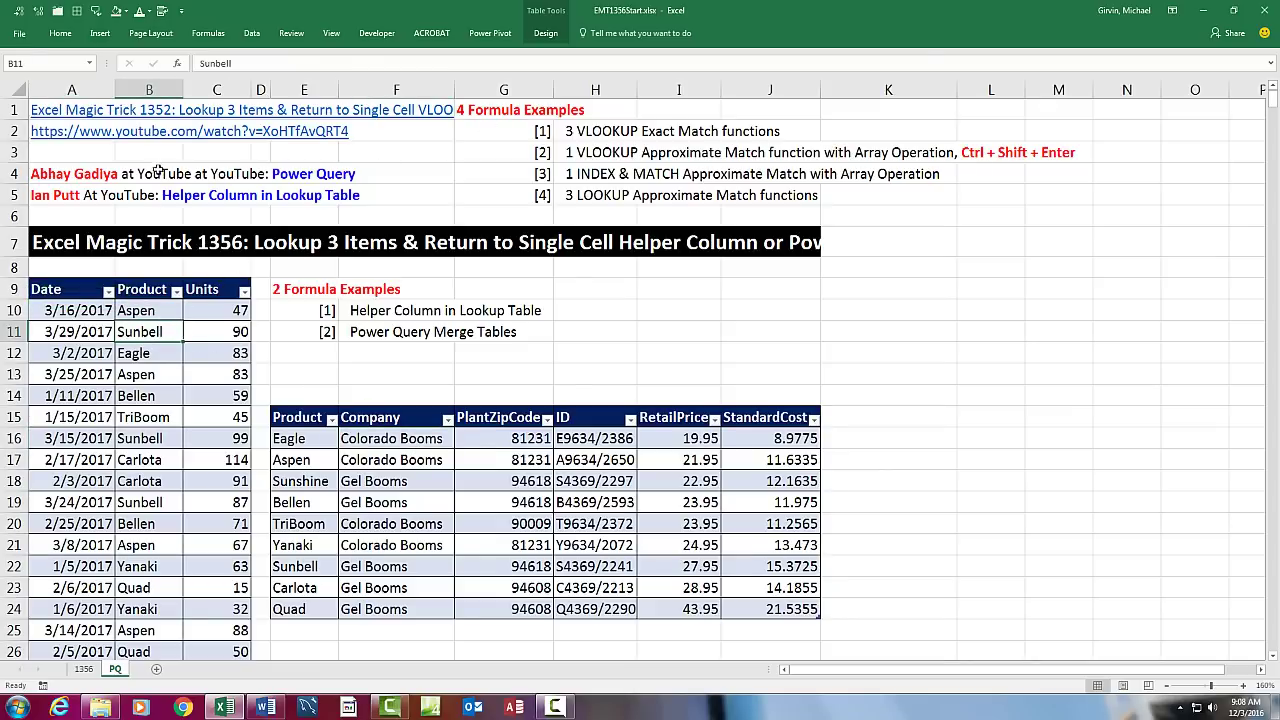
{"action": "left_click", "coordinate": [100, 33]}
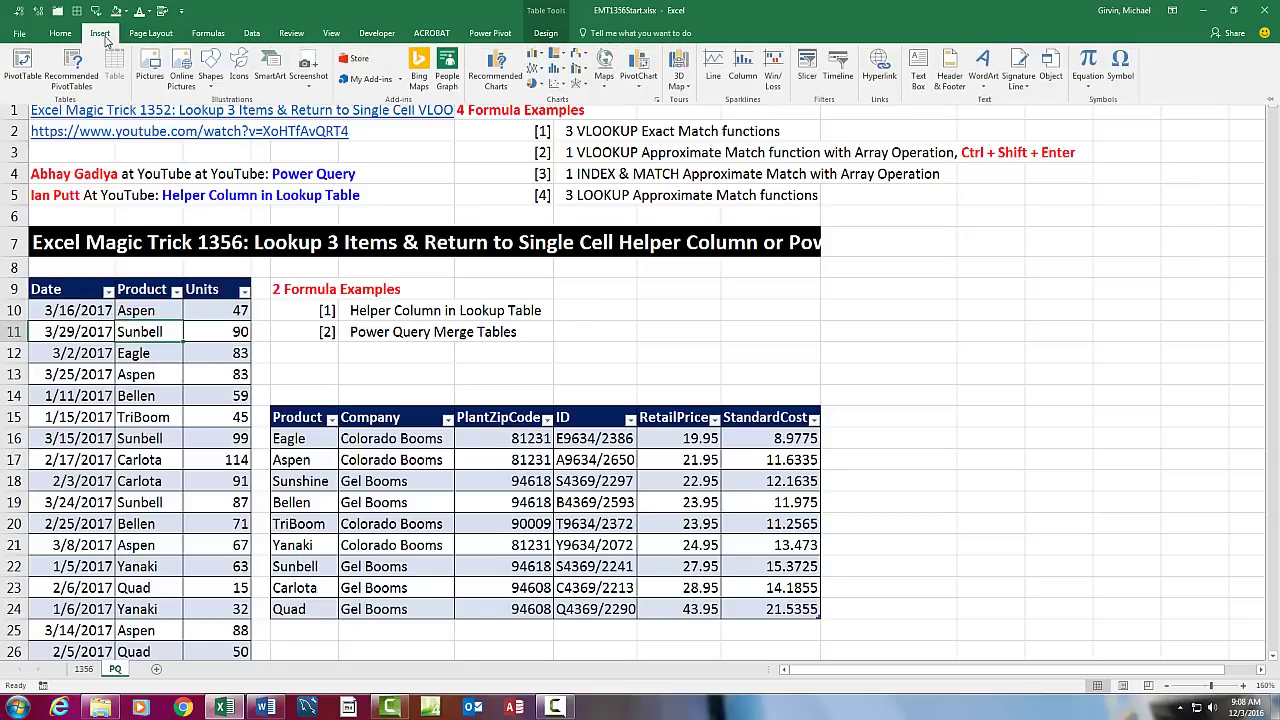
{"action": "key", "text": "Escape"}
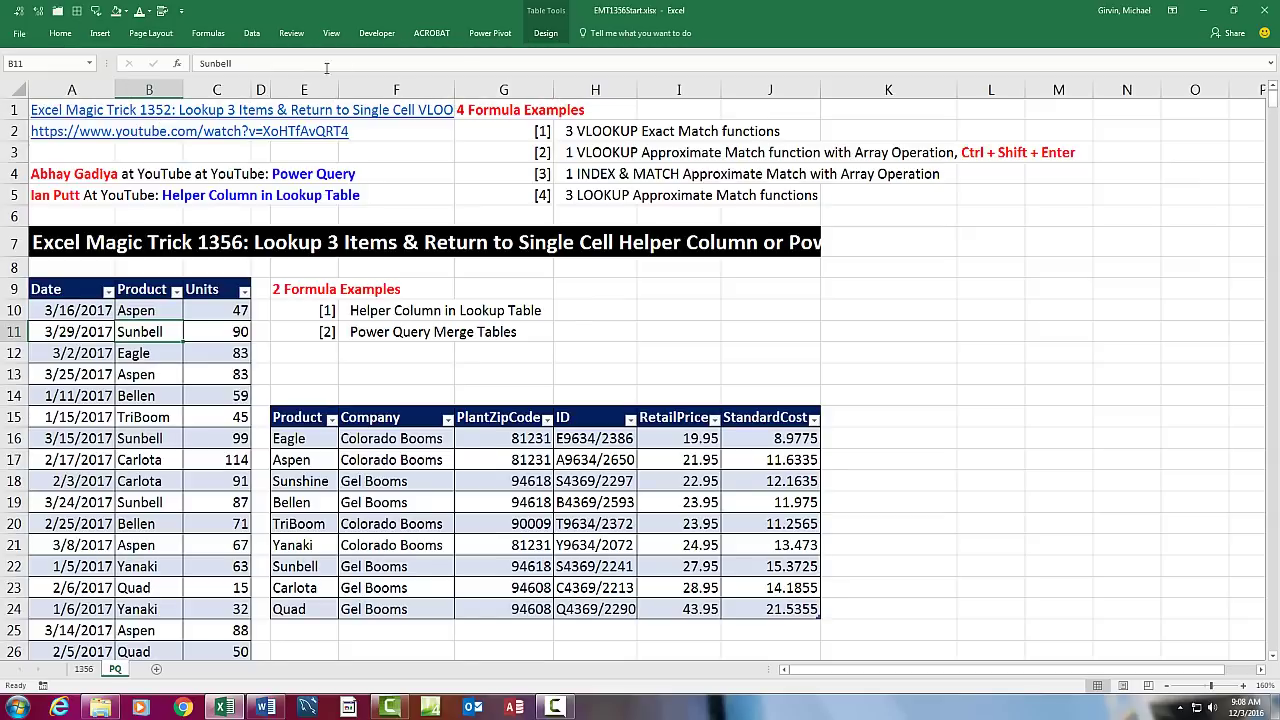
{"action": "left_click", "coordinate": [545, 33]}
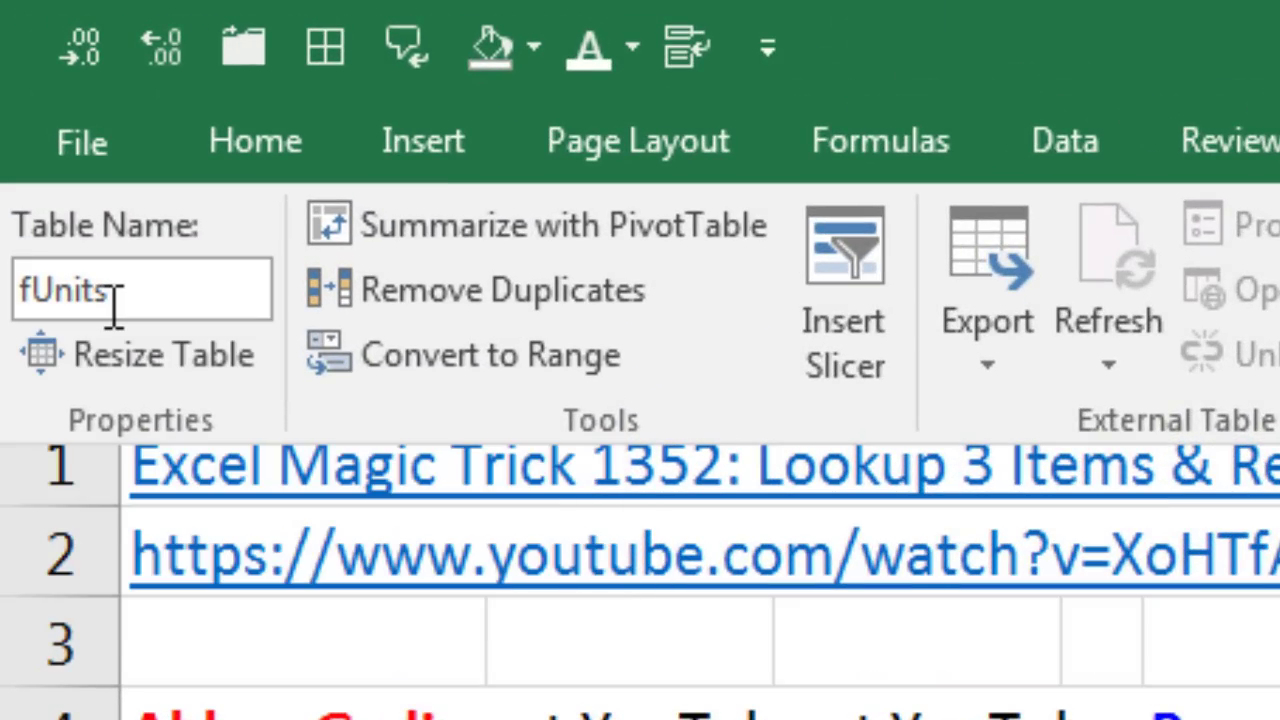
{"action": "key", "text": "Return"}
- Check the table name of the product lookup table on the PQ sheet
{"action": "left_click", "coordinate": [396, 459]}
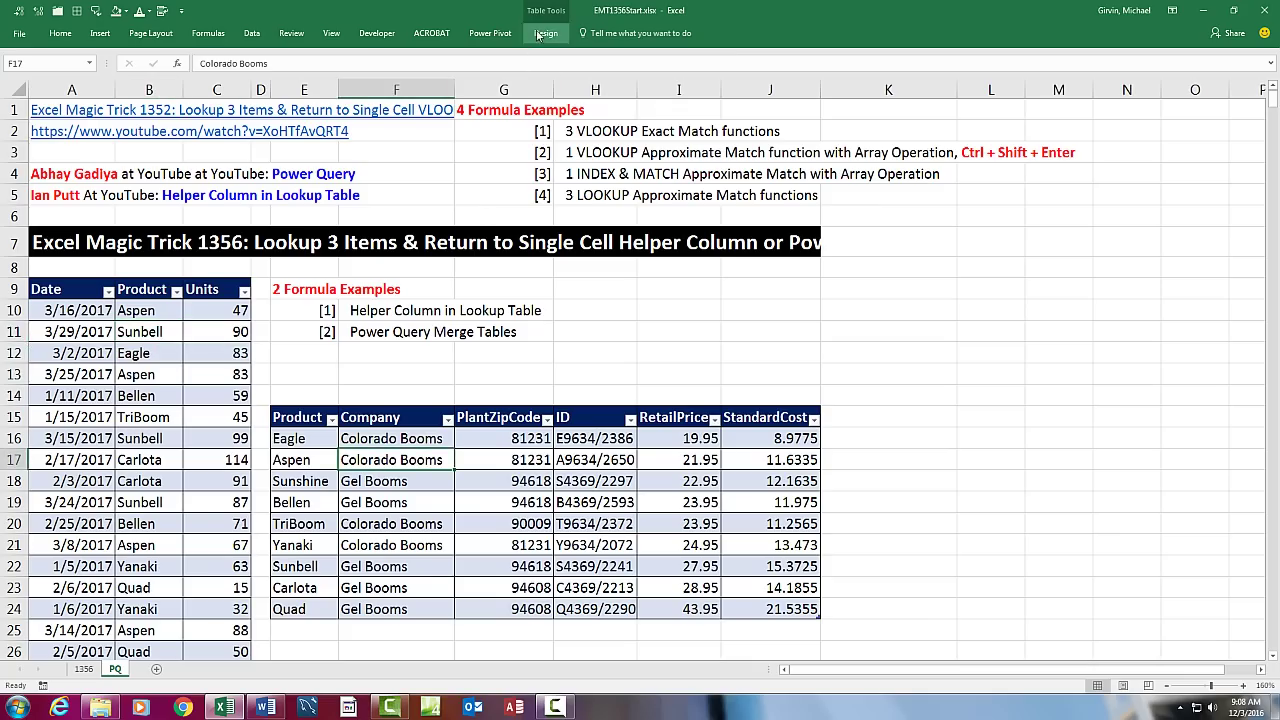
{"action": "left_click", "coordinate": [540, 33]}
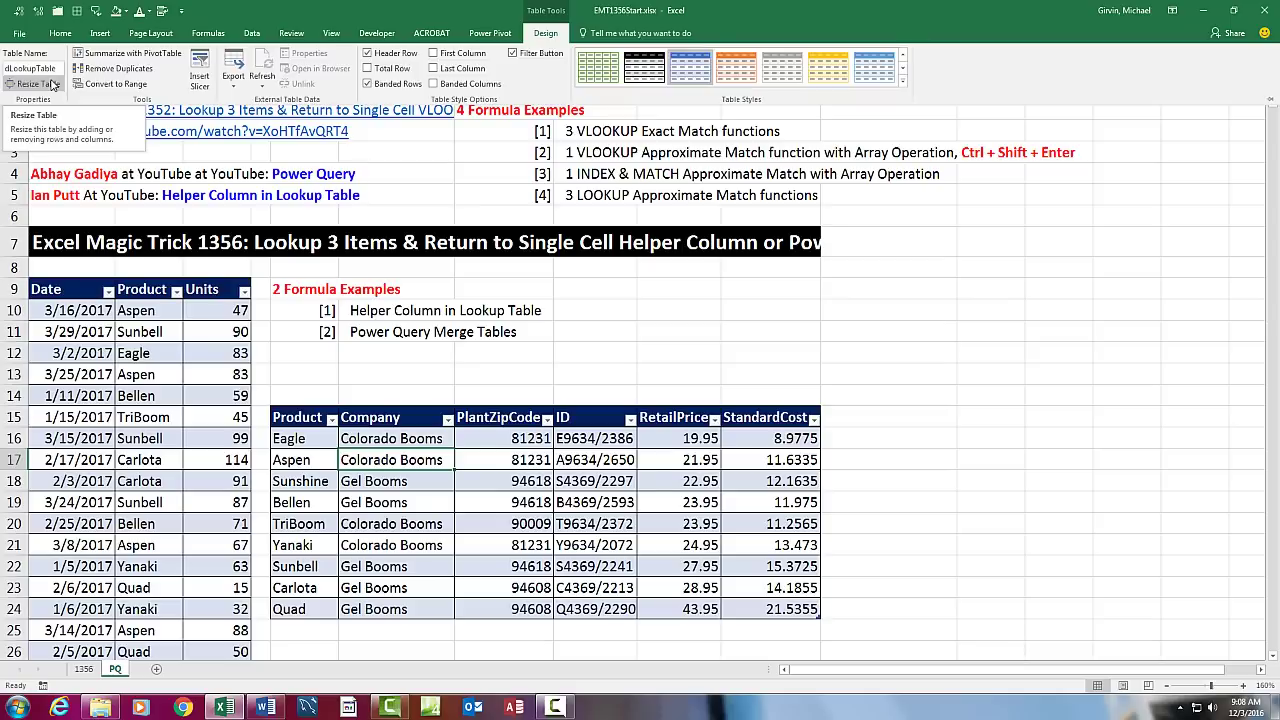
{"action": "key", "text": "Escape"}
{"action": "left_click", "coordinate": [140, 332]}
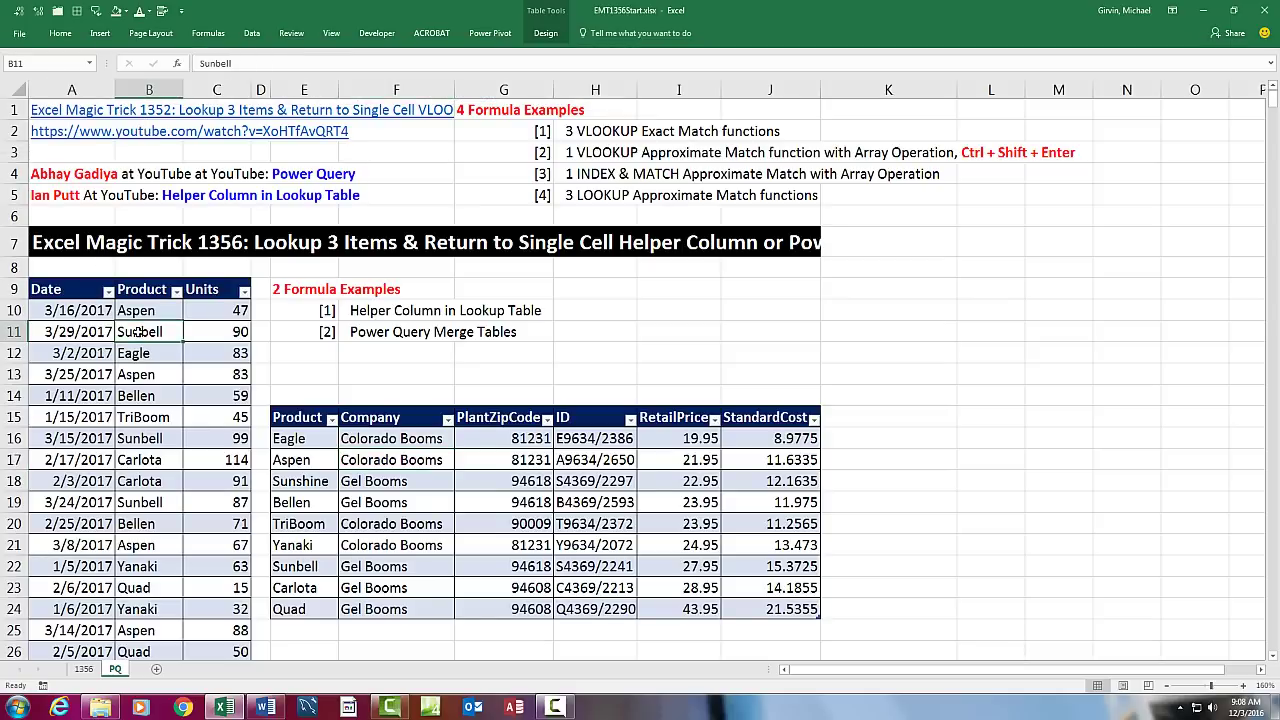
{"action": "left_click", "coordinate": [407, 440]}
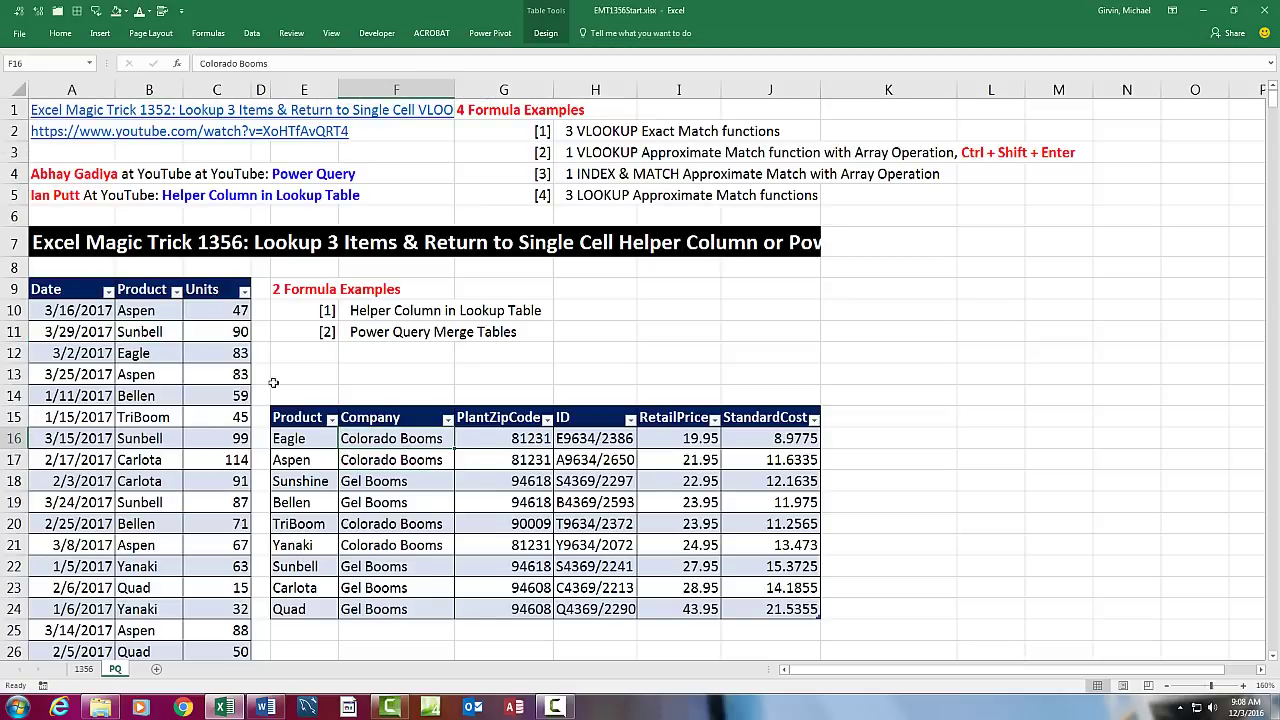
- Import the Date, Product and Units table into Power Query and set the Date column's data type to Date
{"action": "left_click", "coordinate": [158, 331]}
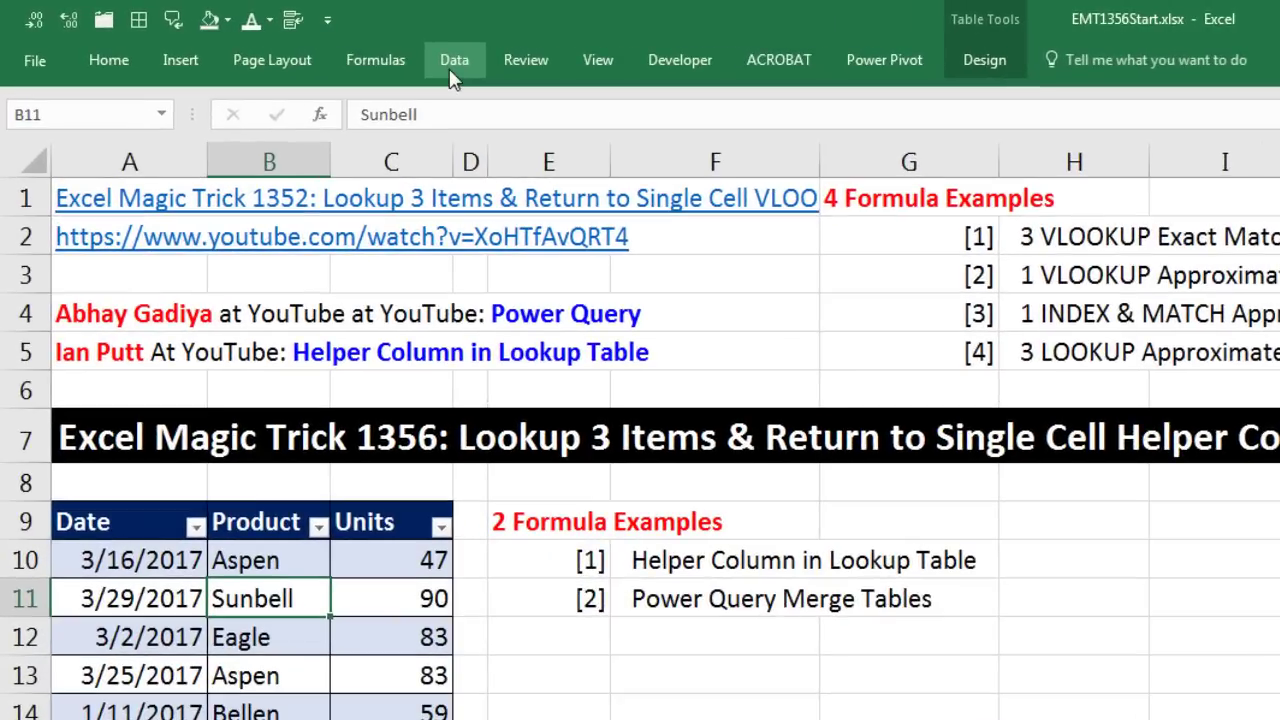
{"action": "left_click", "coordinate": [251, 33]}
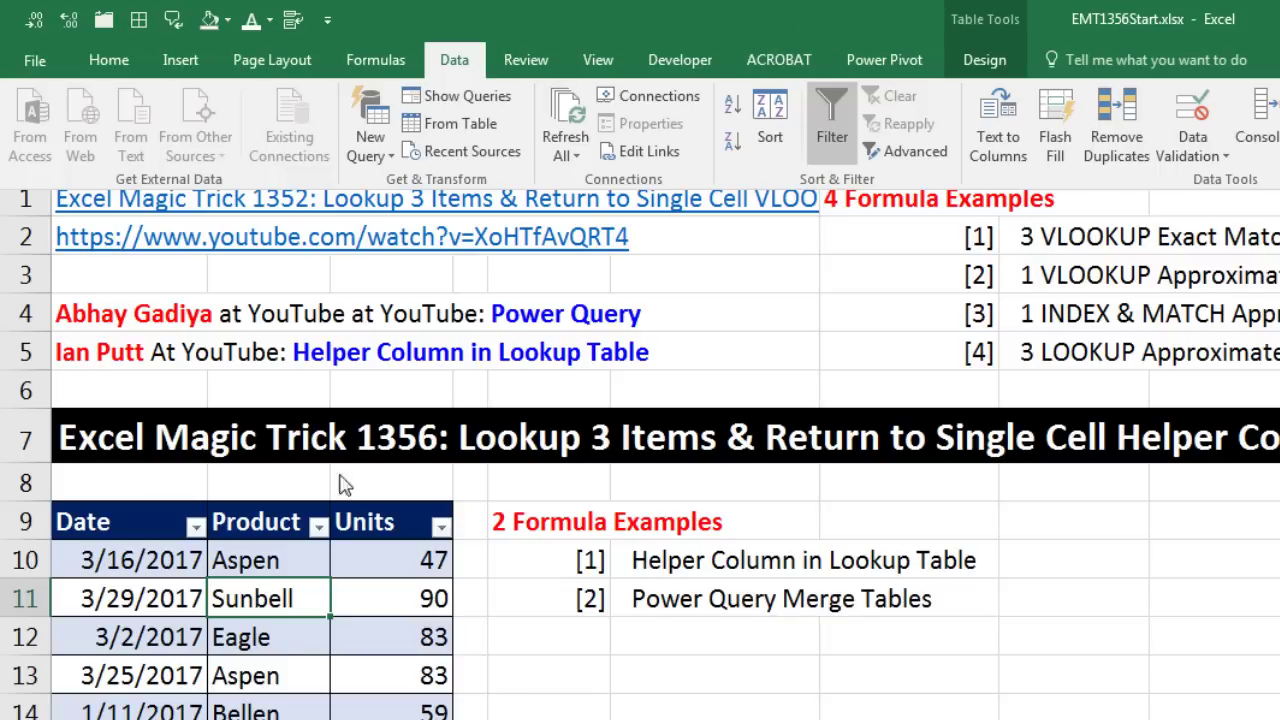
{"action": "left_click", "coordinate": [417, 130]}
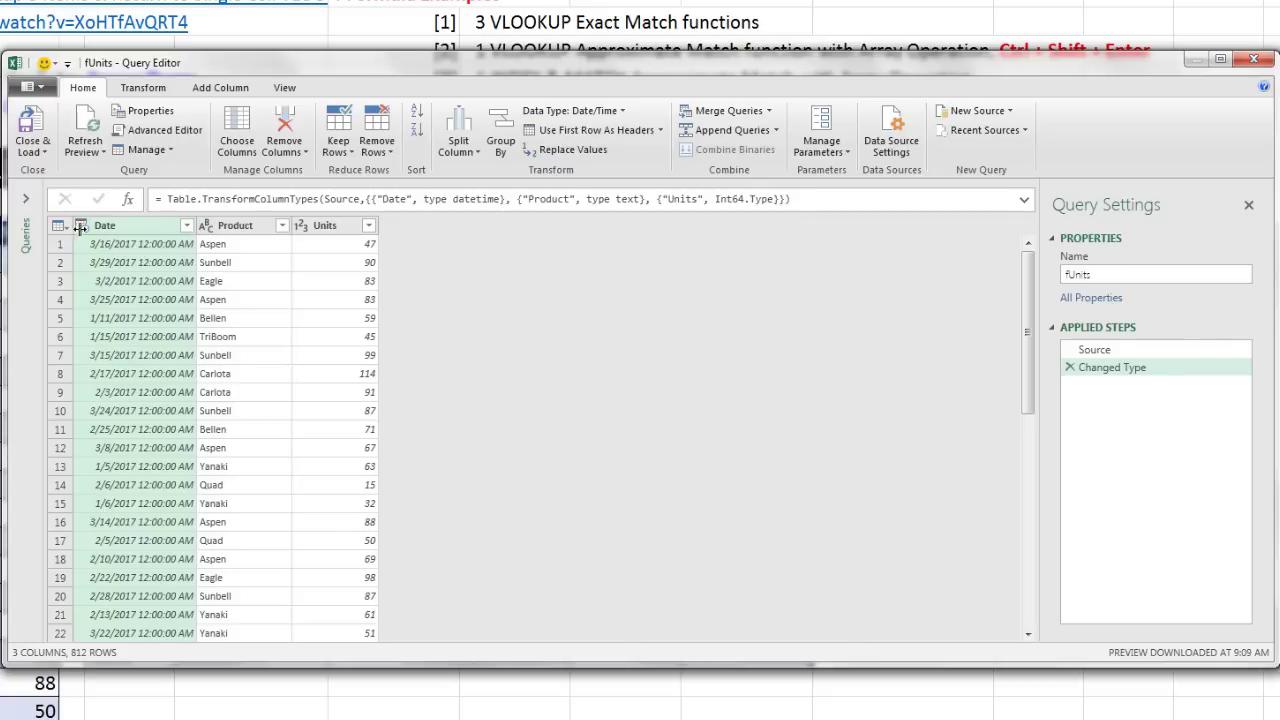
{"action": "left_click", "coordinate": [82, 226]}
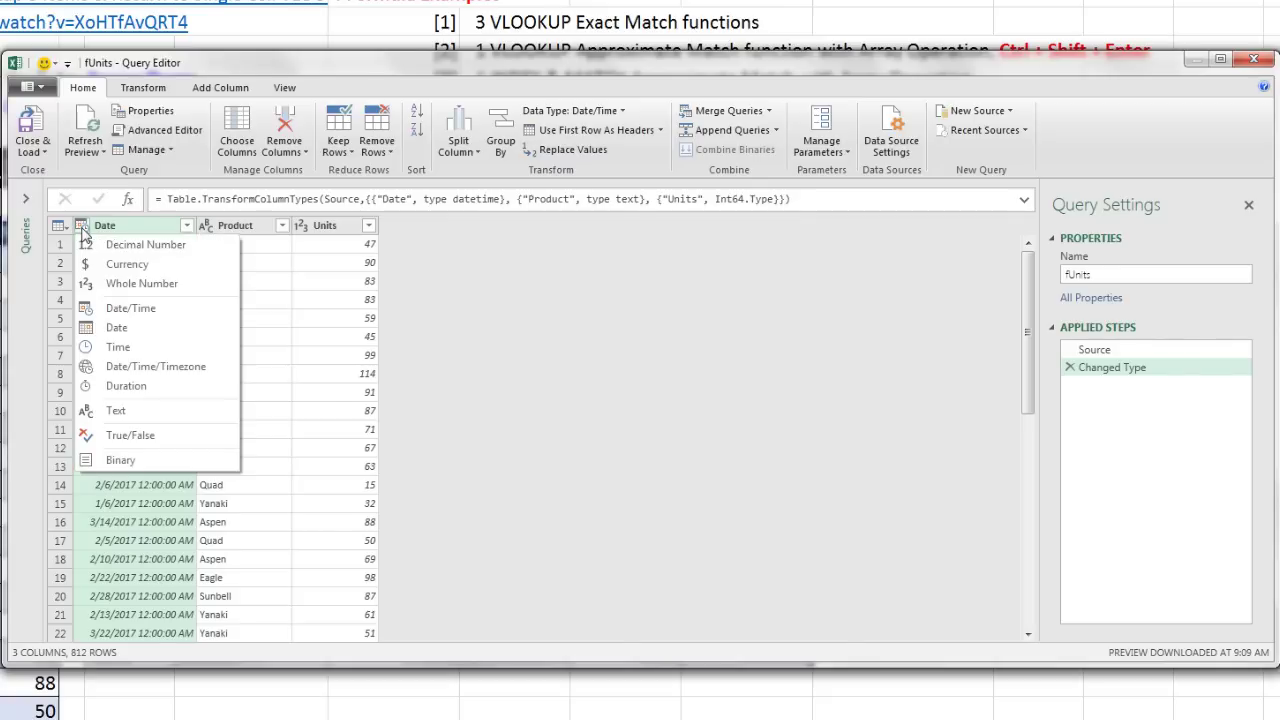
{"action": "left_click", "coordinate": [117, 328]}
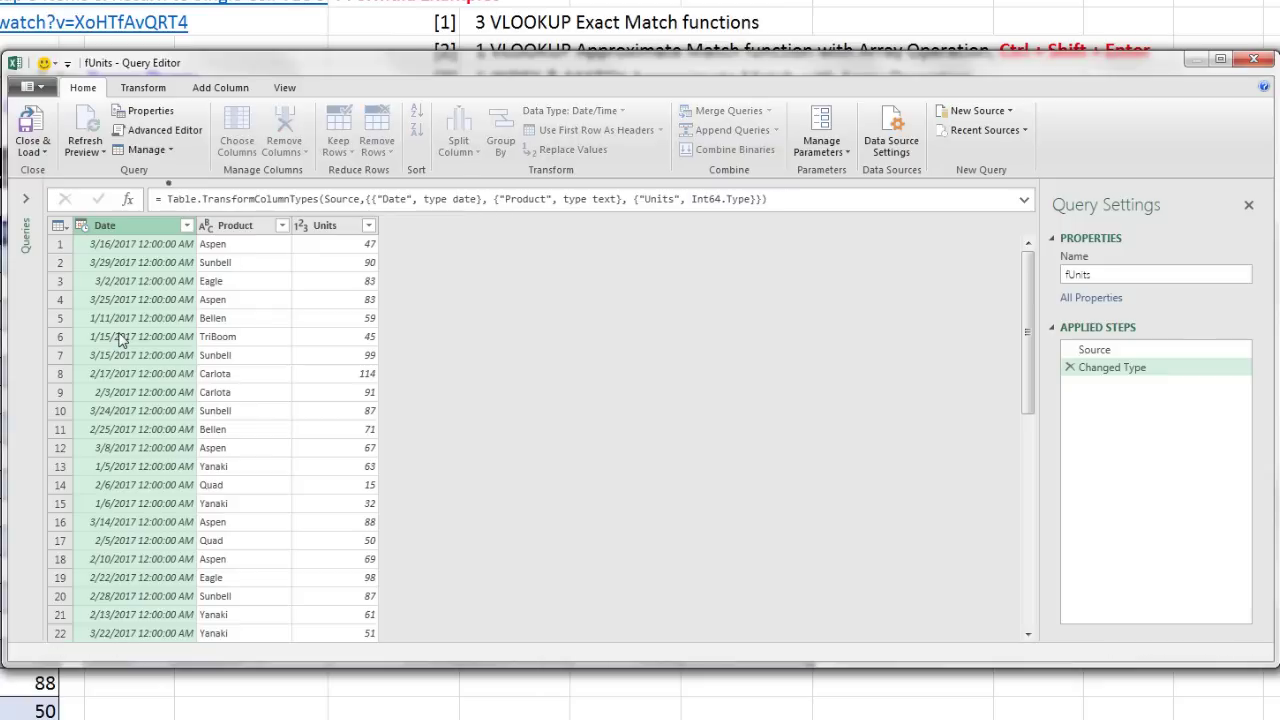
- Close the fUnits query and load it to the workbook as a connection only
{"action": "left_click", "coordinate": [31, 150]}
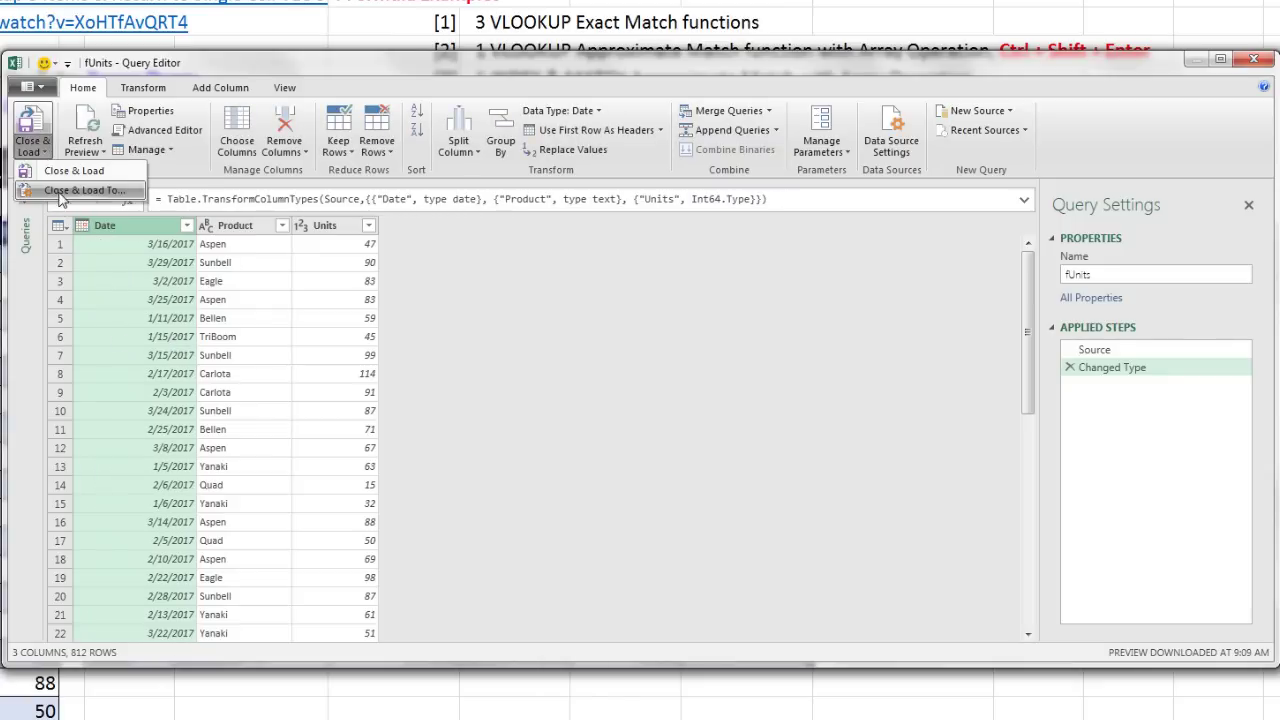
{"action": "left_click", "coordinate": [60, 196]}
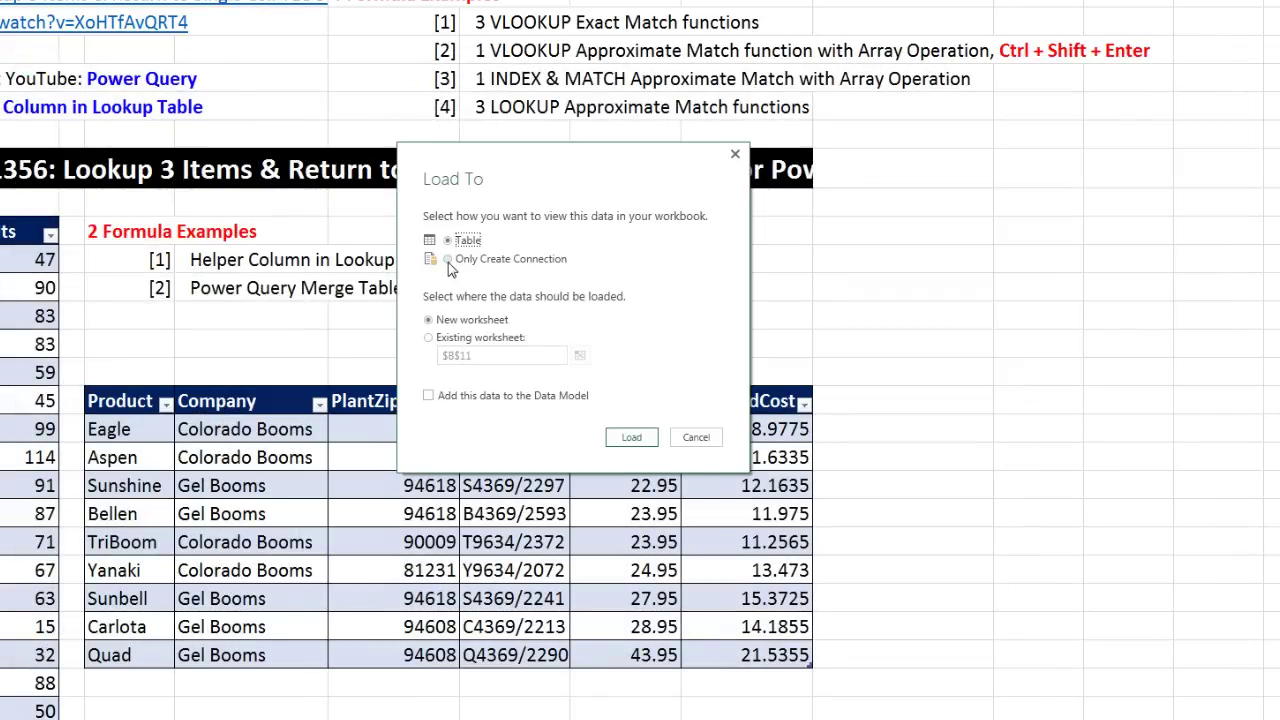
{"action": "left_click", "coordinate": [447, 260]}
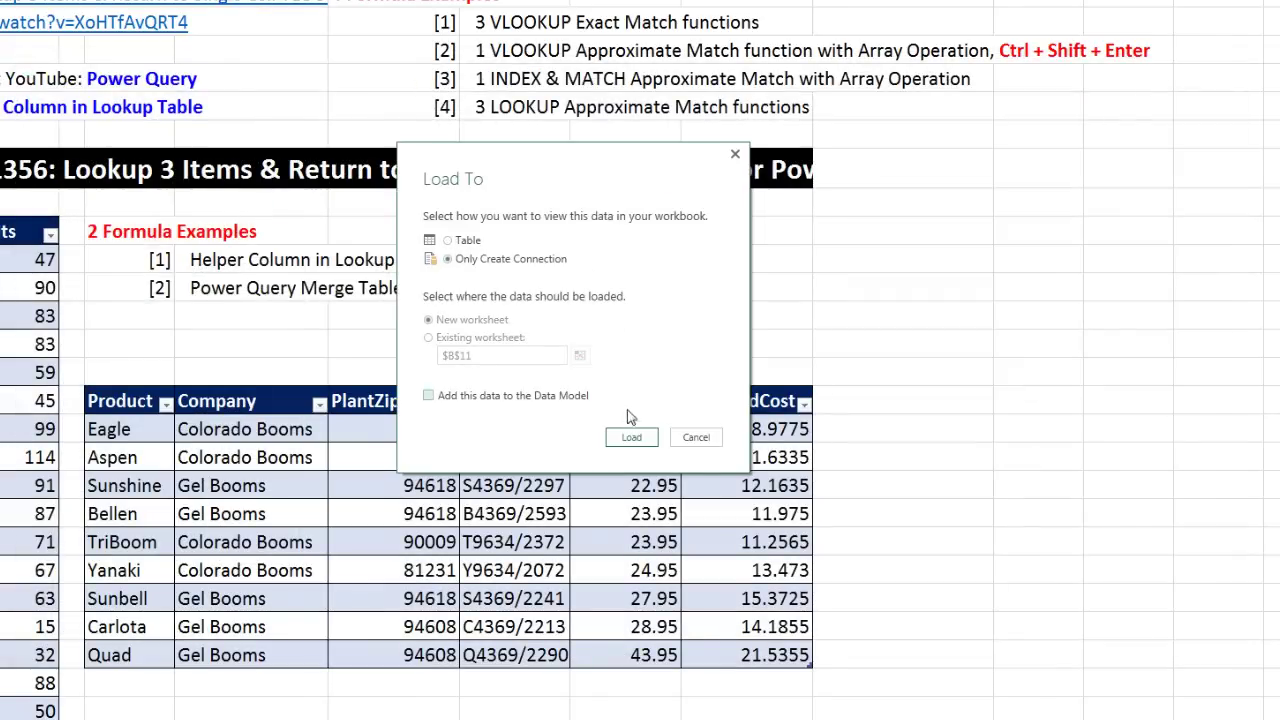
{"action": "left_click", "coordinate": [631, 437]}
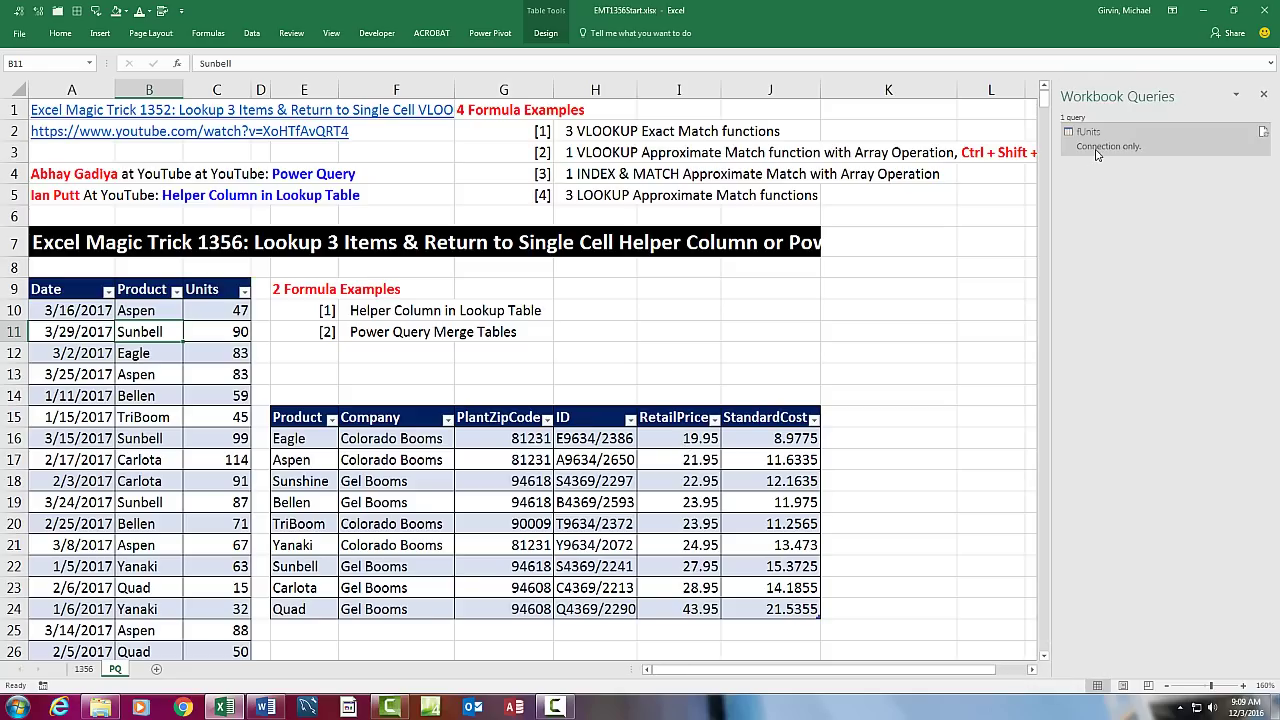
{"action": "mouse_move", "coordinate": [1120, 135]}
- Import the product lookup table on the PQ sheet into Power Query
{"action": "left_click", "coordinate": [400, 417]}
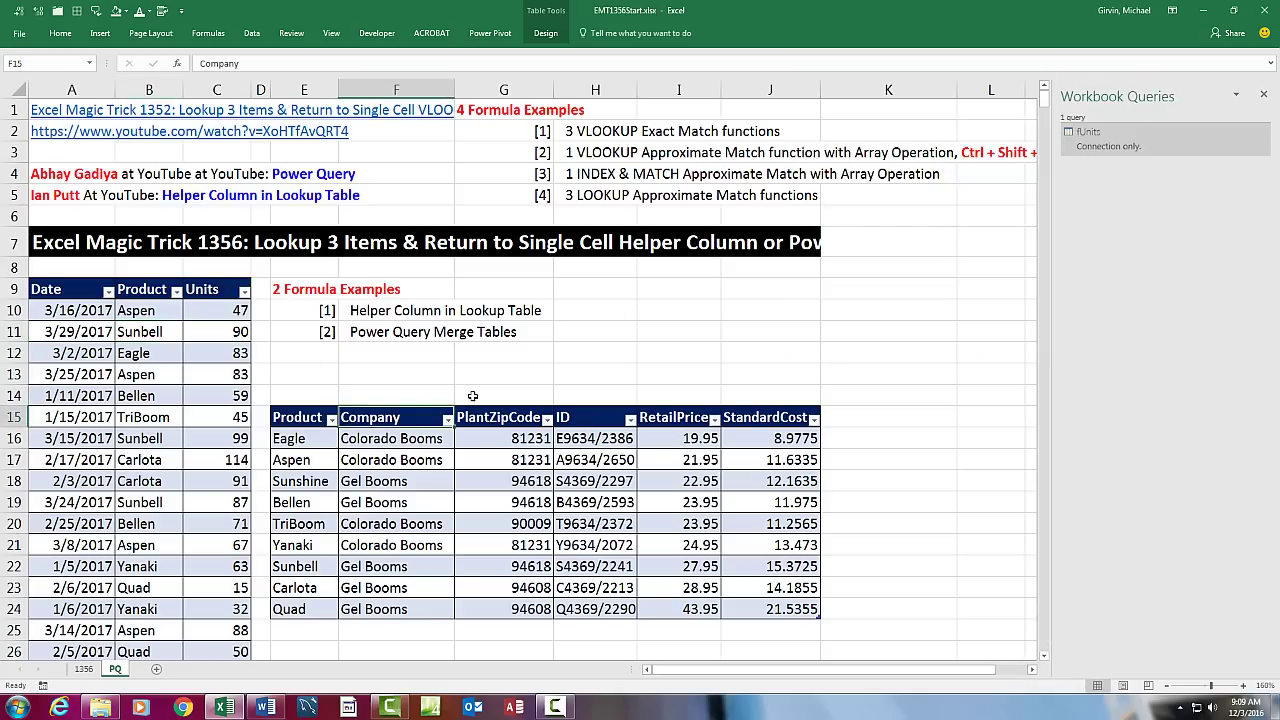
{"action": "key", "text": "alt"}
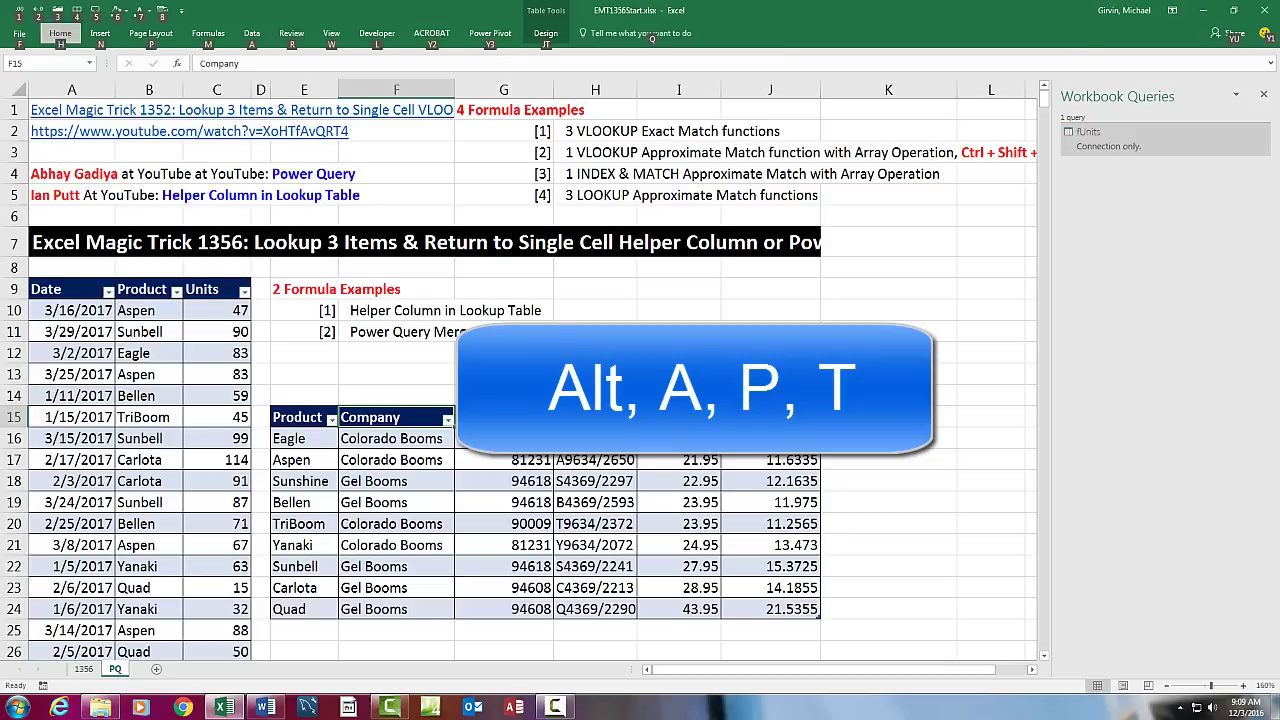
{"action": "key", "text": "a"}
{"action": "key", "text": "p"}
{"action": "key", "text": "t"}
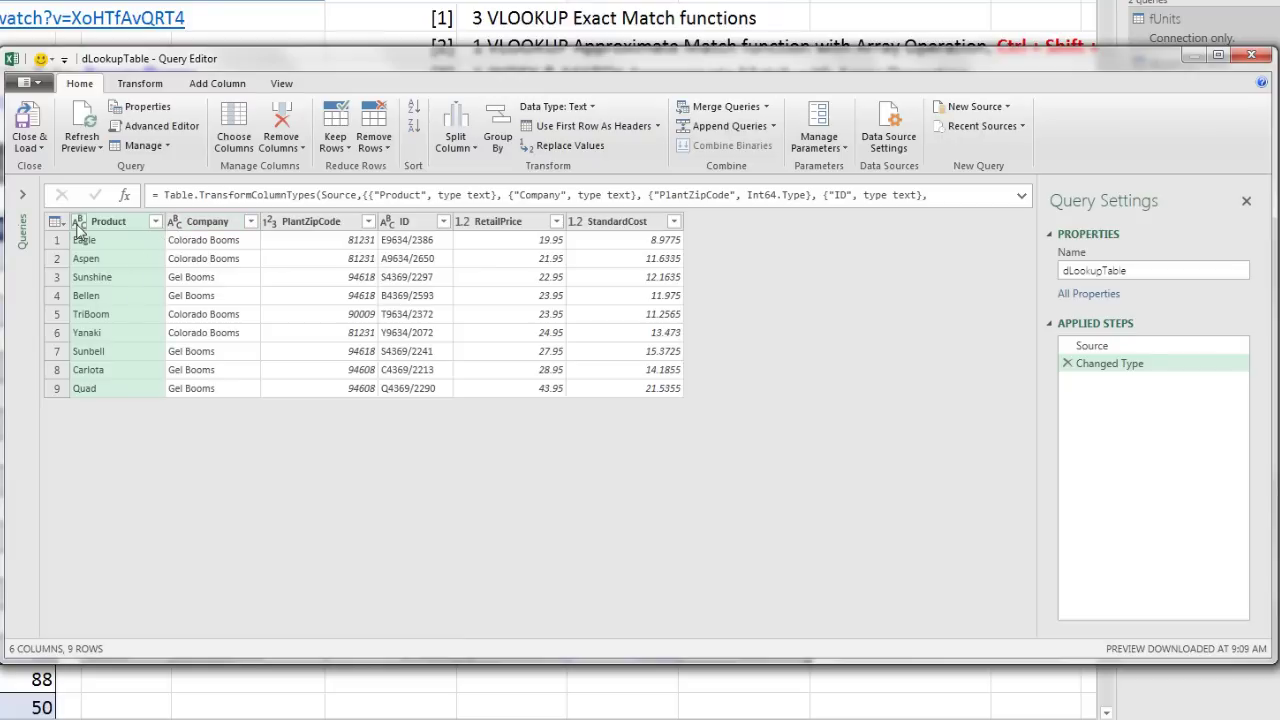
- Close the dLookupTable query and load it as a connection only
{"action": "left_click", "coordinate": [29, 146]}
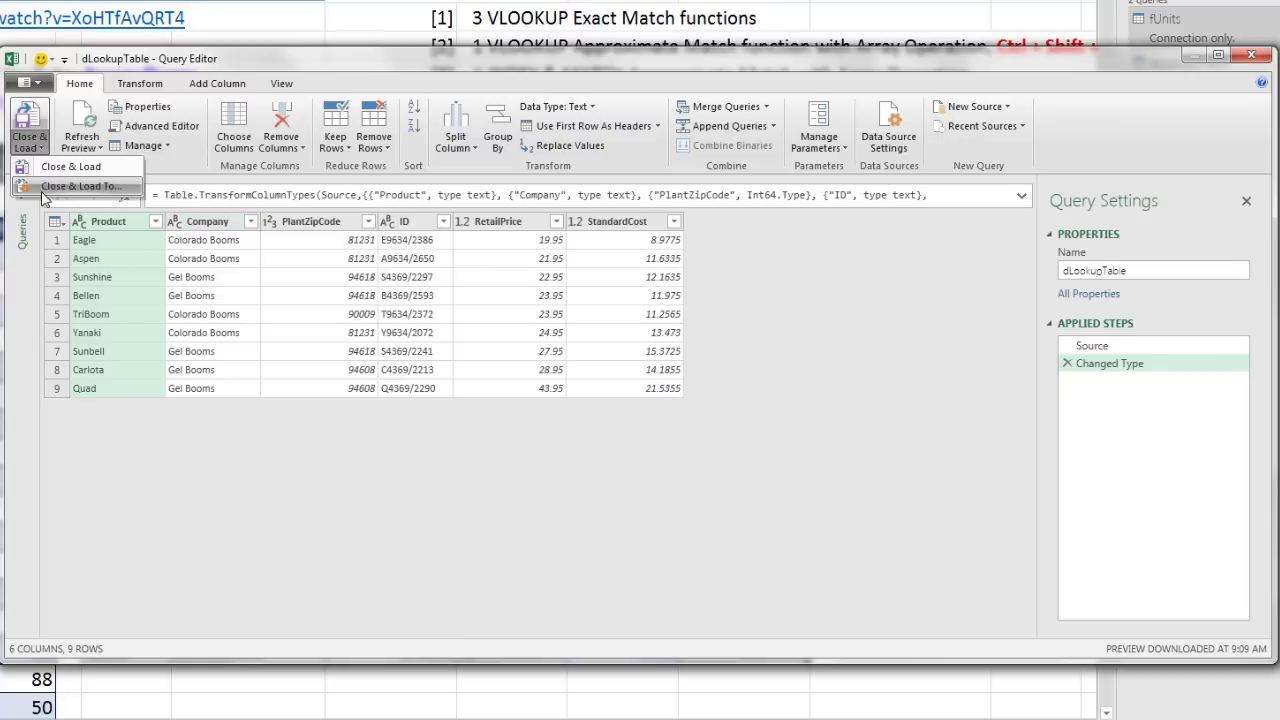
{"action": "left_click", "coordinate": [44, 190]}
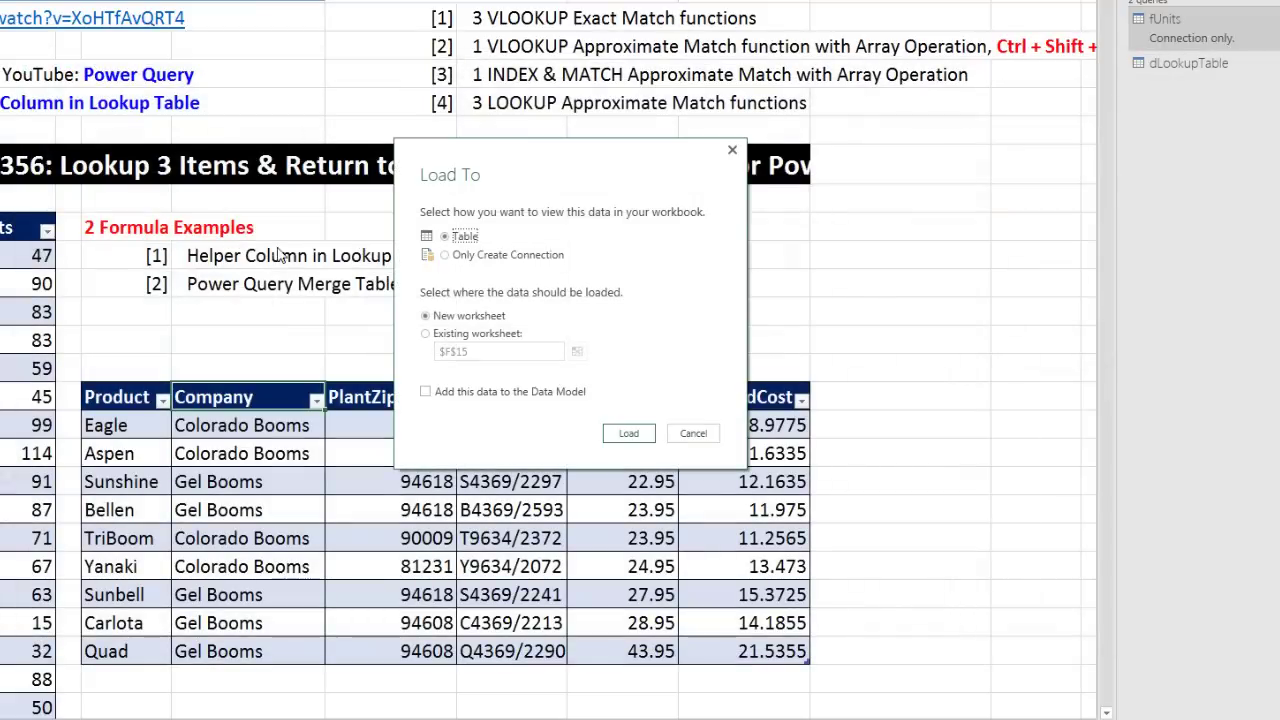
{"action": "left_click", "coordinate": [444, 255]}
{"action": "left_click", "coordinate": [628, 433]}
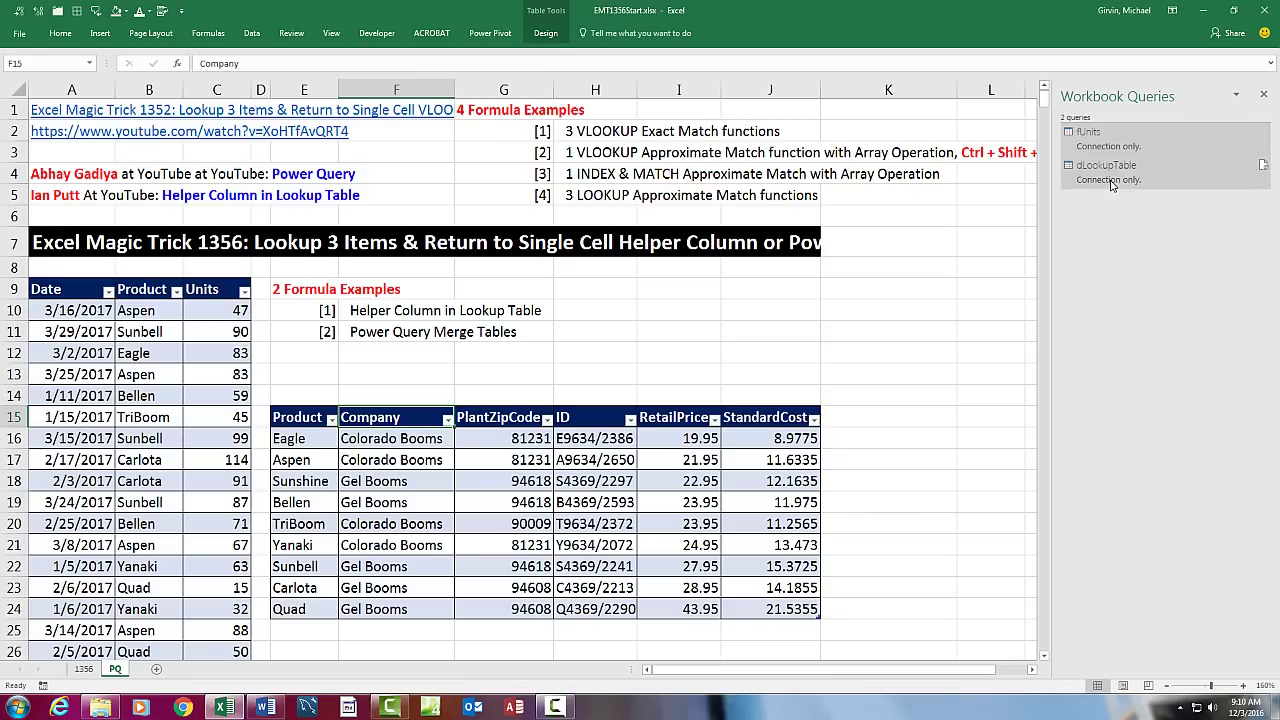
{"action": "mouse_move", "coordinate": [1110, 187]}
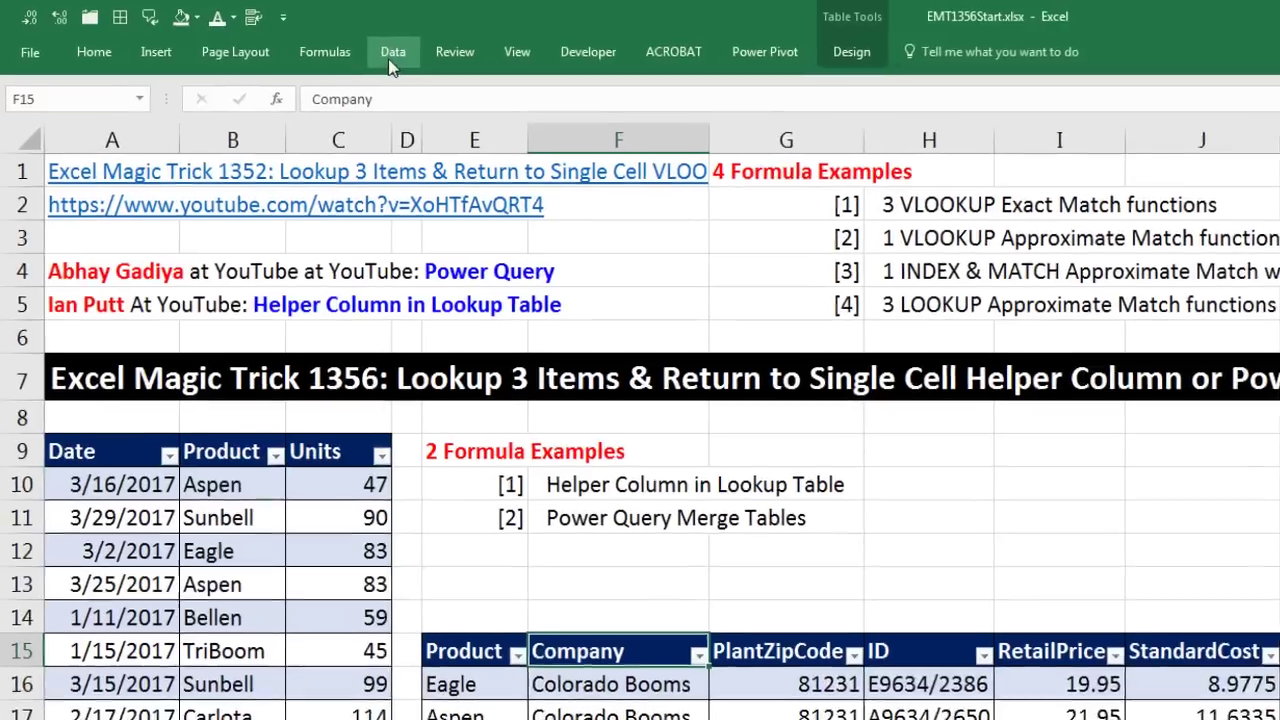
- Start a merge of queries with fUnits as the first table and its Product column as the matching column
{"action": "left_click", "coordinate": [249, 35]}
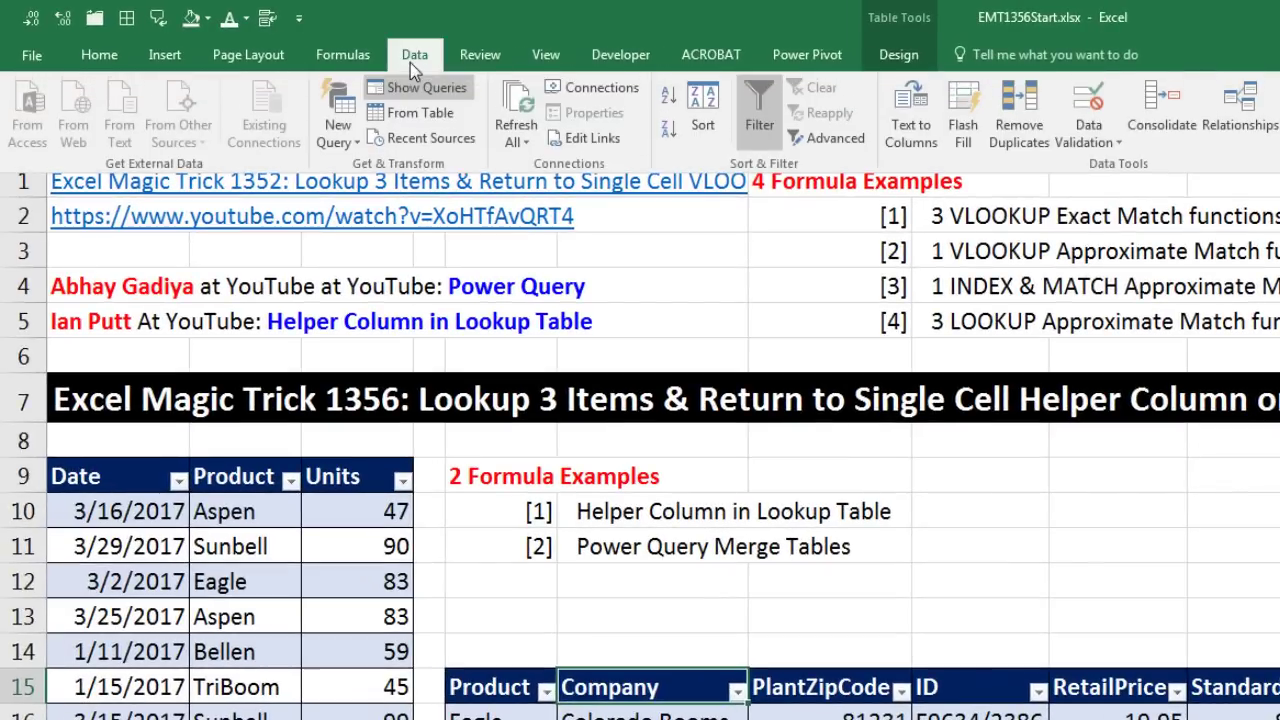
{"action": "left_click", "coordinate": [350, 144]}
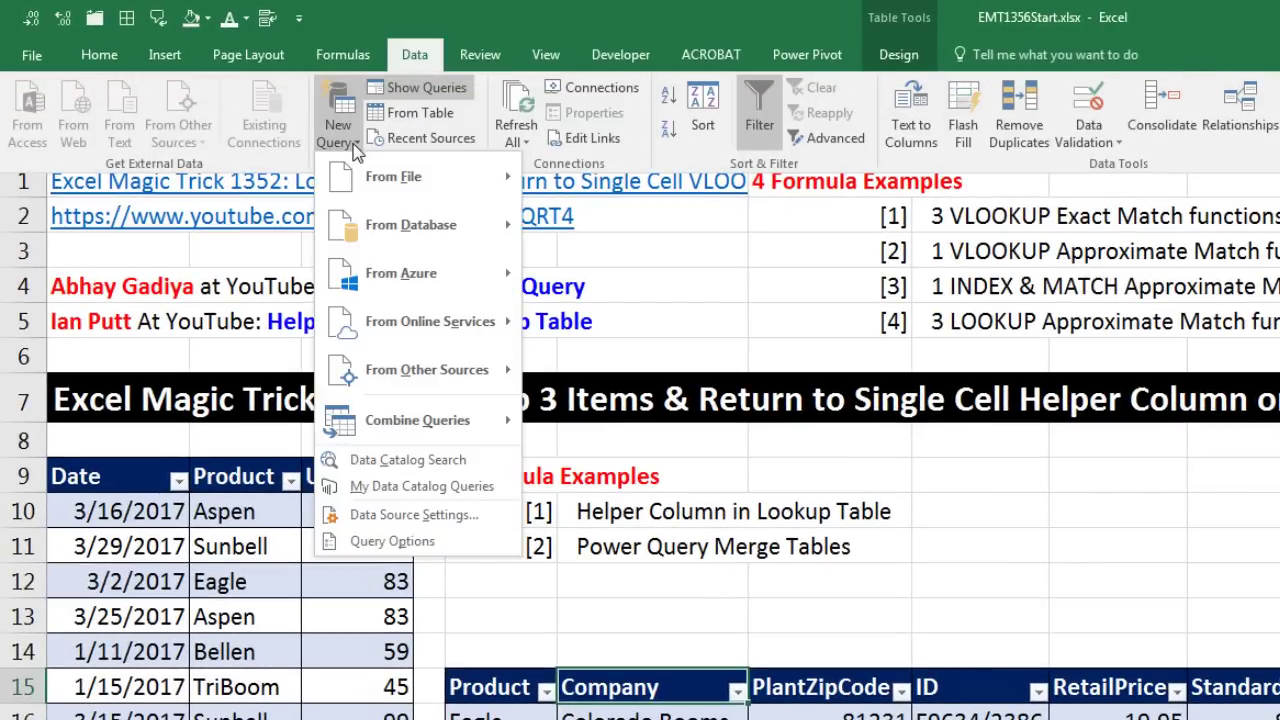
{"action": "mouse_move", "coordinate": [398, 425]}
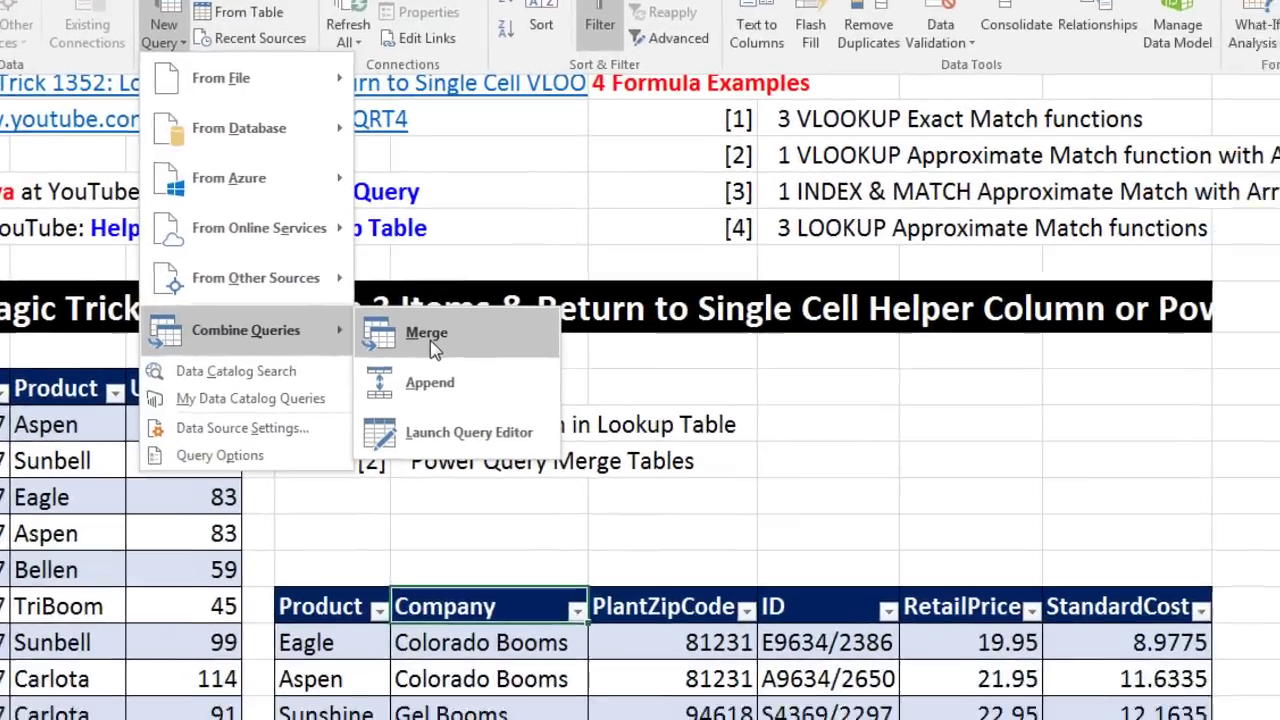
{"action": "left_click", "coordinate": [598, 440]}
{"action": "left_click", "coordinate": [354, 133]}
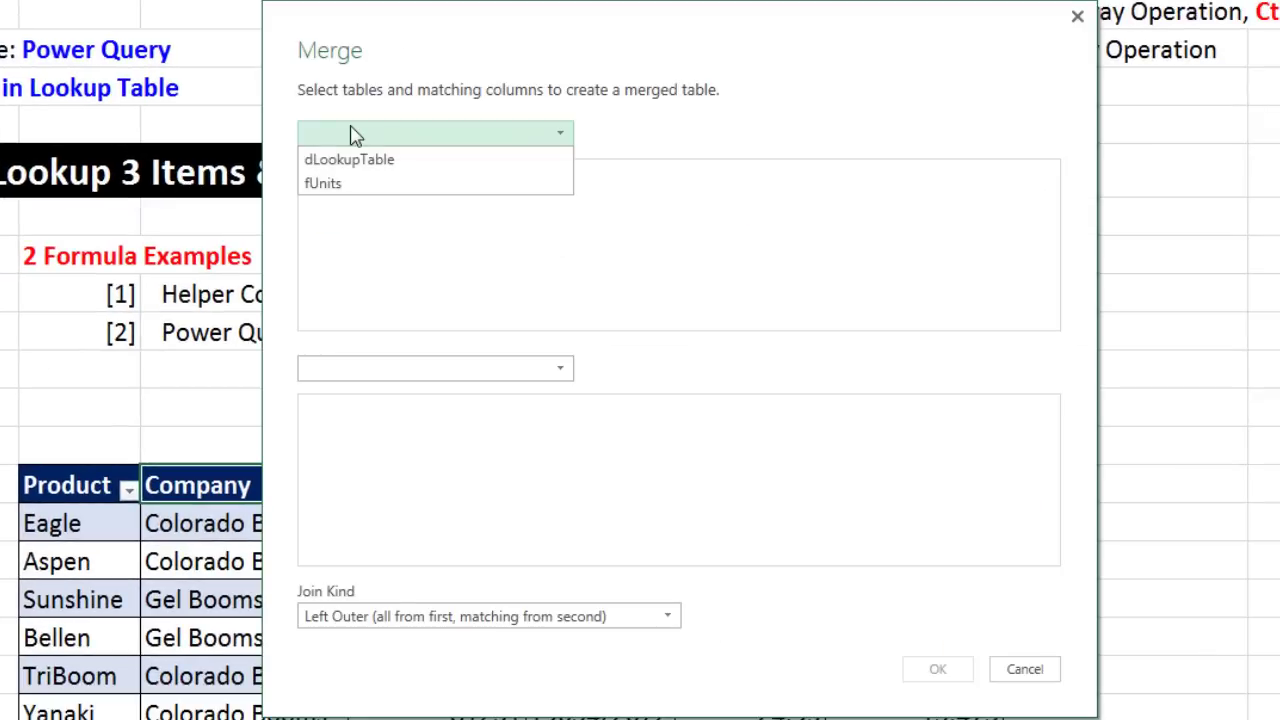
{"action": "left_click", "coordinate": [350, 188]}
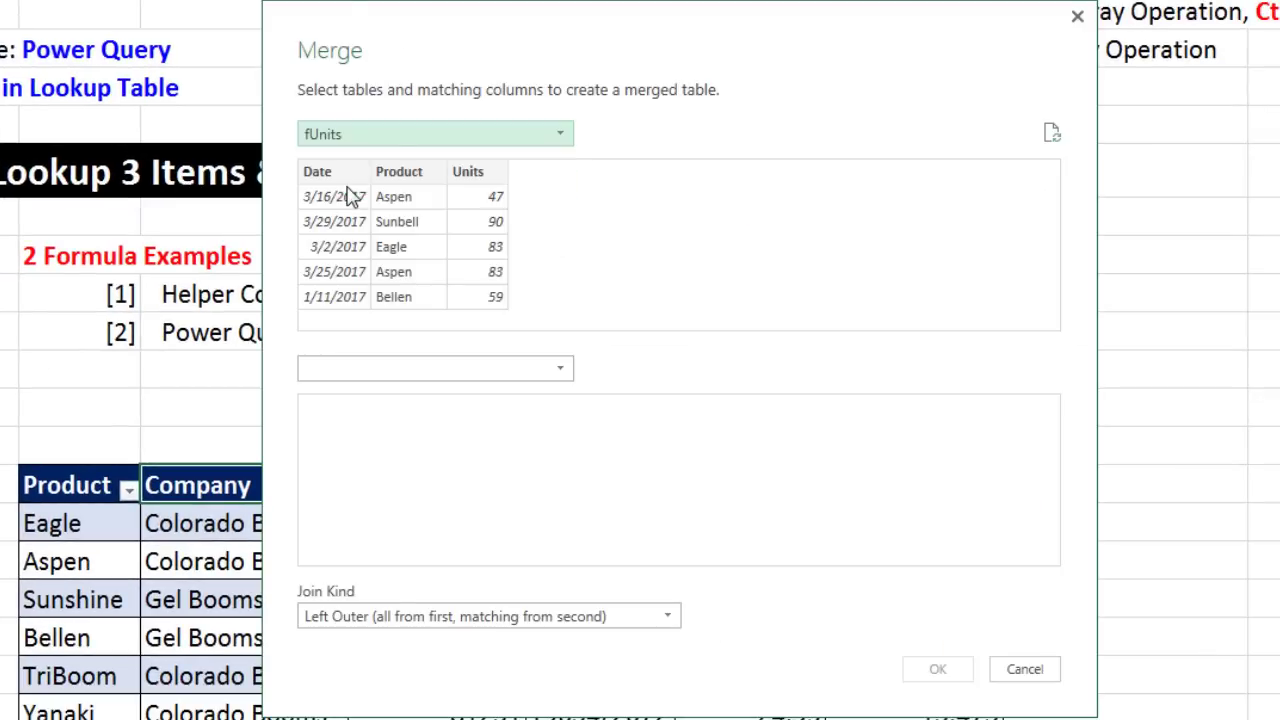
{"action": "left_click", "coordinate": [405, 190]}
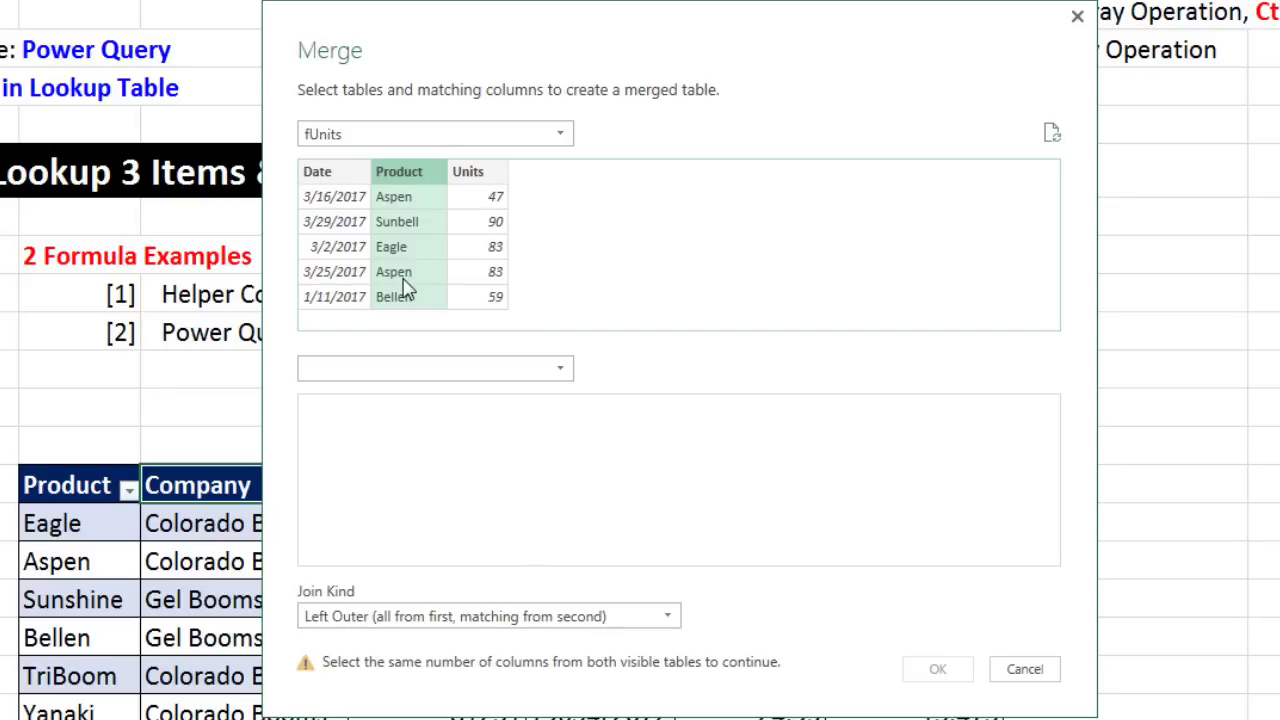
- Choose dLookupTable as the second table, match on its Product column and create the merge with a Left Outer join
{"action": "left_click", "coordinate": [430, 368]}
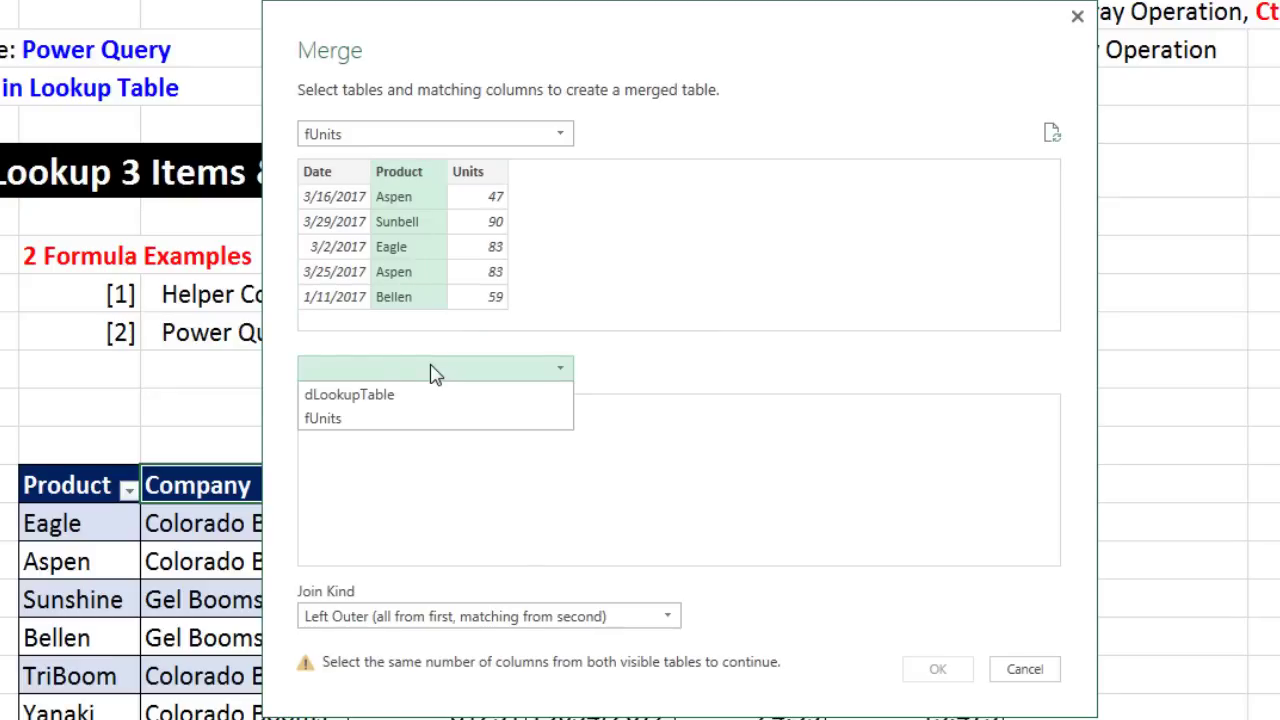
{"action": "left_click", "coordinate": [370, 398]}
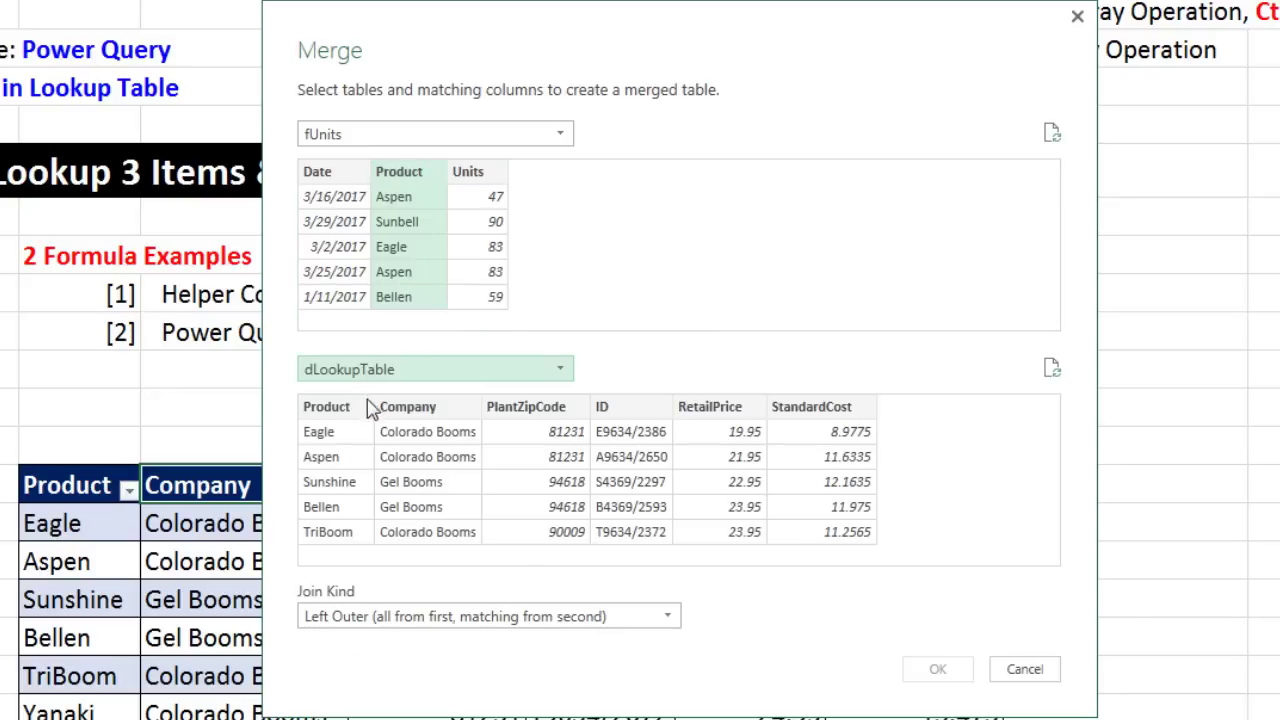
{"action": "left_click", "coordinate": [327, 407]}
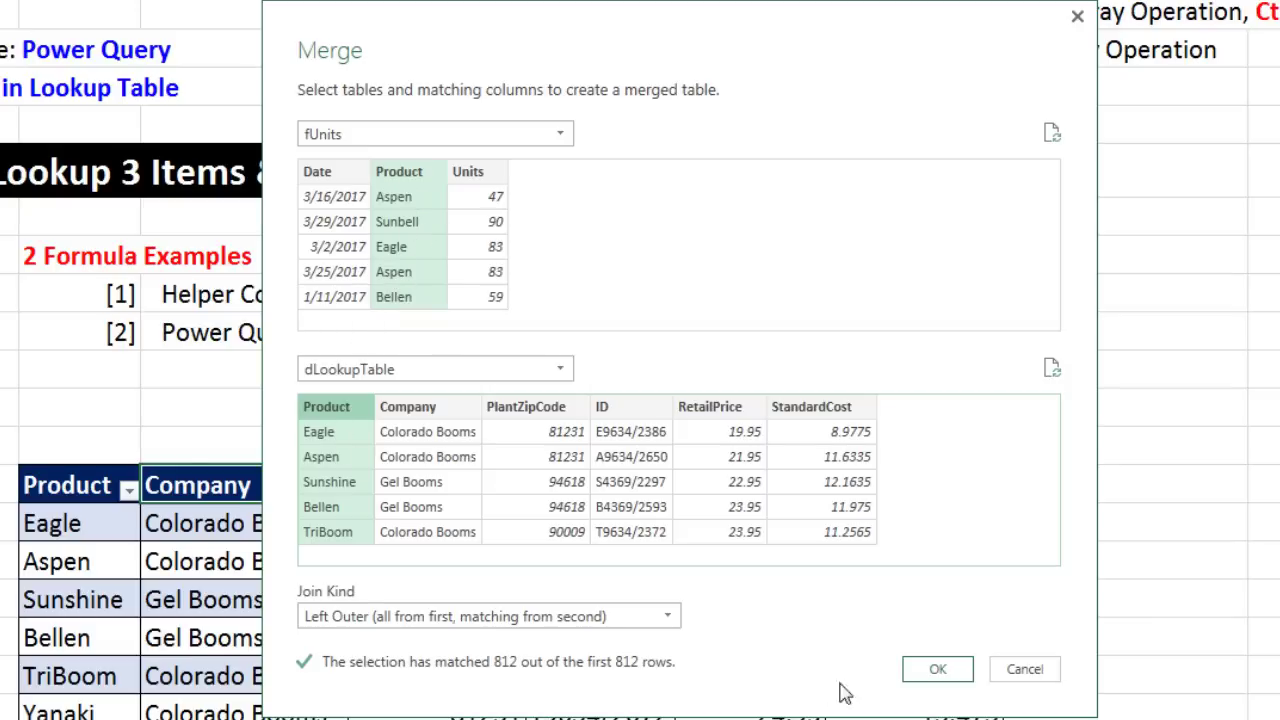
{"action": "left_click", "coordinate": [952, 678]}
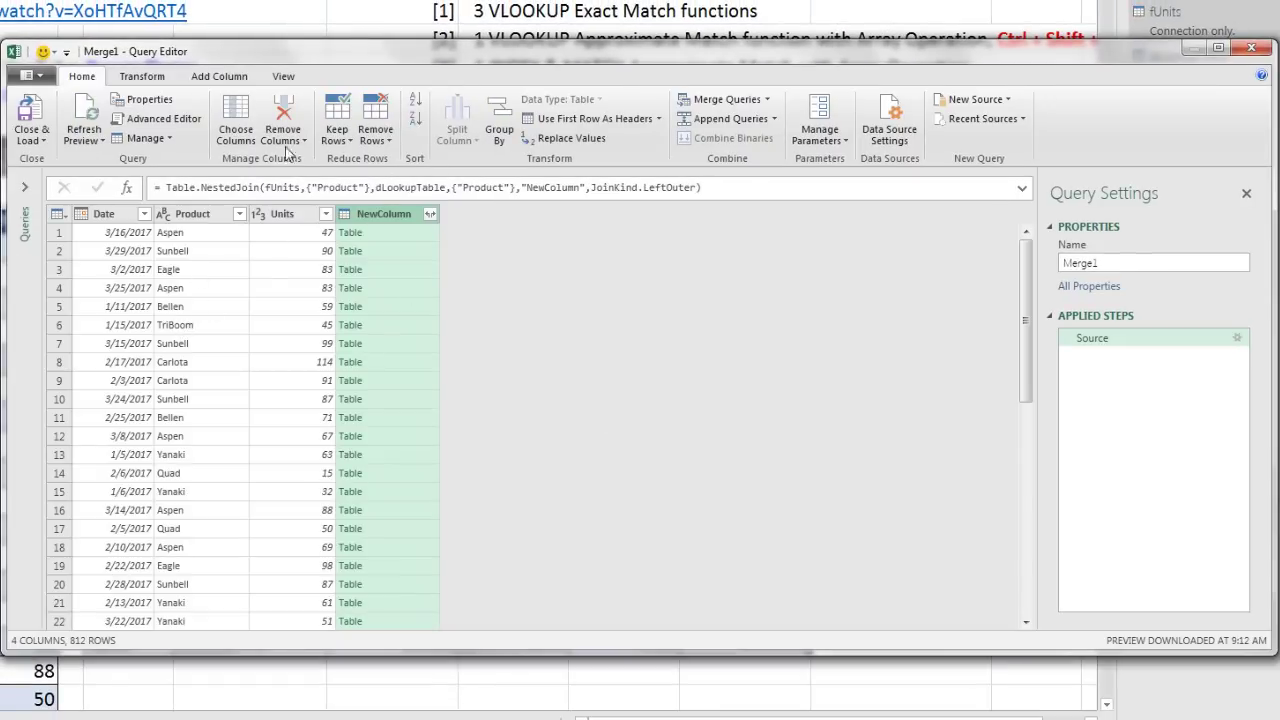
- Preview the first row's nested table, and expand NewColumn to only Company, PlantZipCode and ID without the original column name as prefix
{"action": "left_click", "coordinate": [412, 237]}
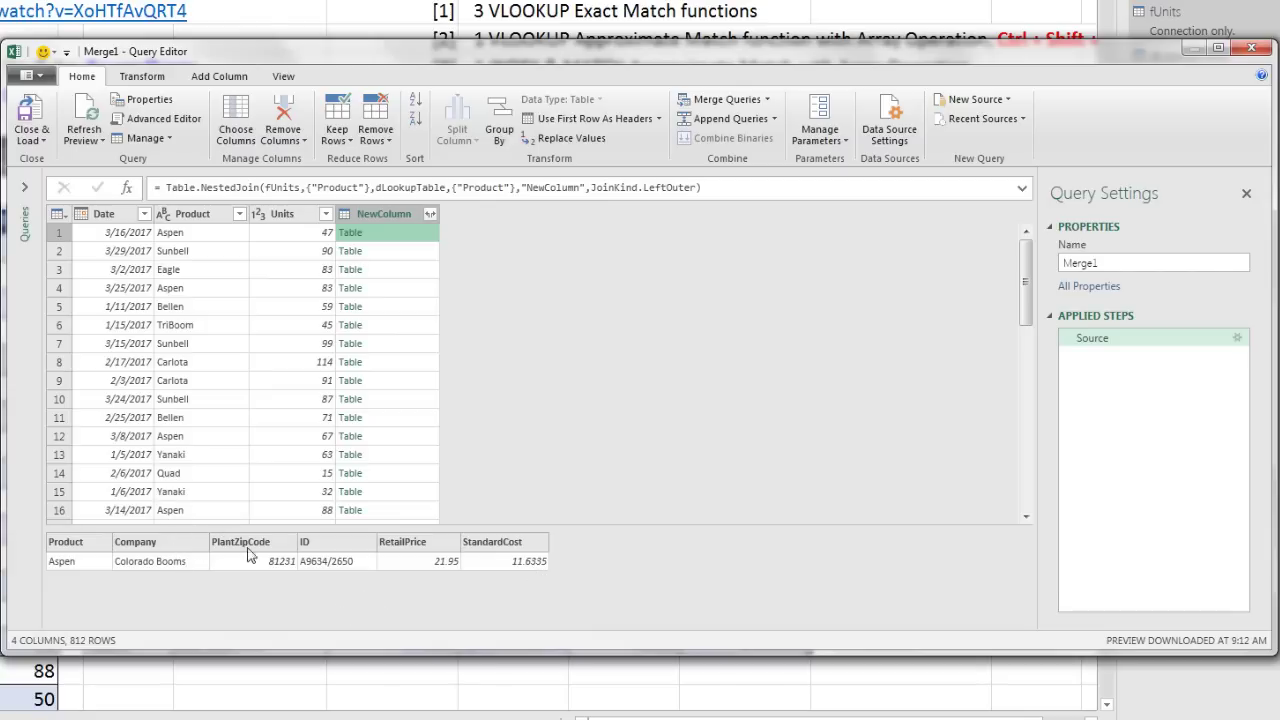
{"action": "left_click", "coordinate": [429, 214]}
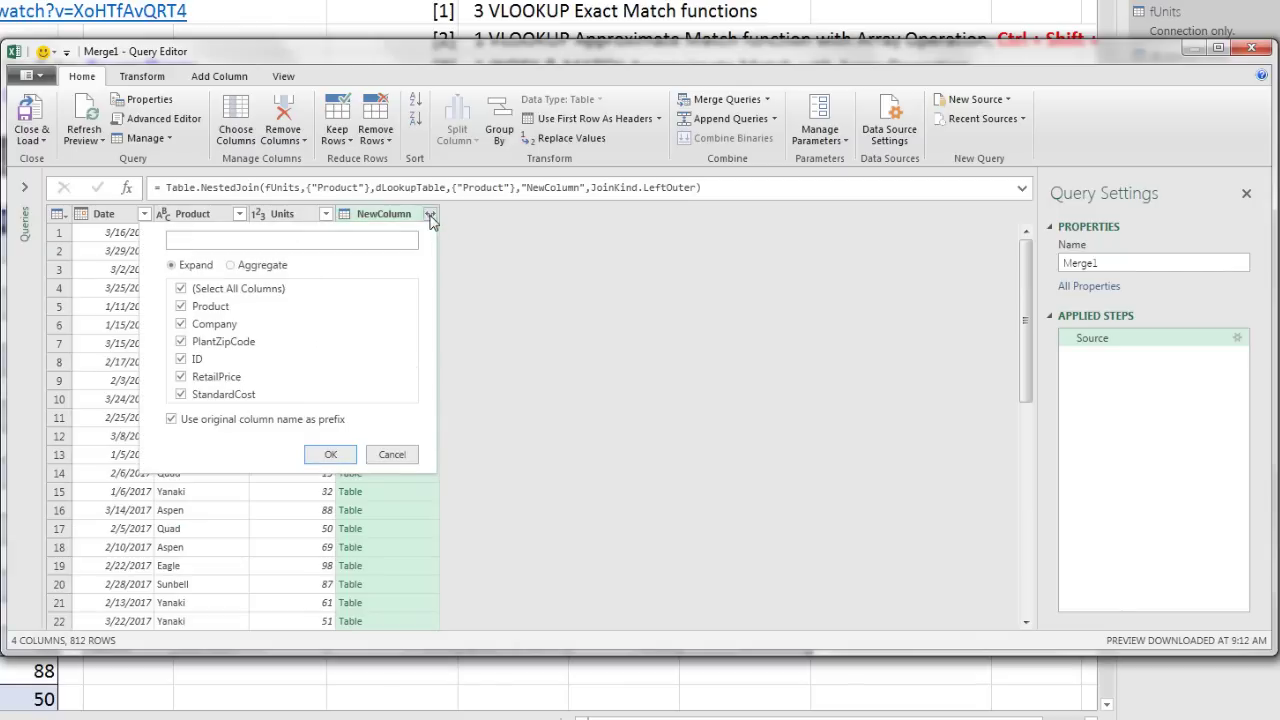
{"action": "left_click", "coordinate": [181, 288]}
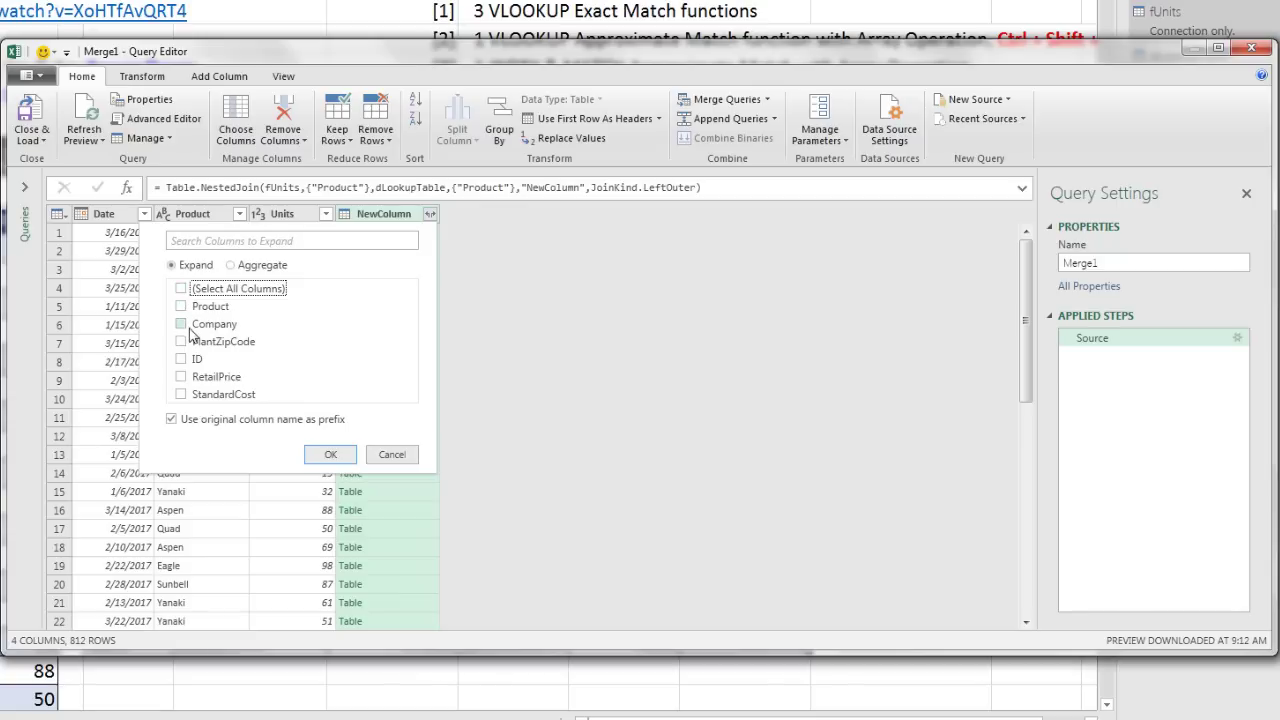
{"action": "left_click", "coordinate": [181, 325]}
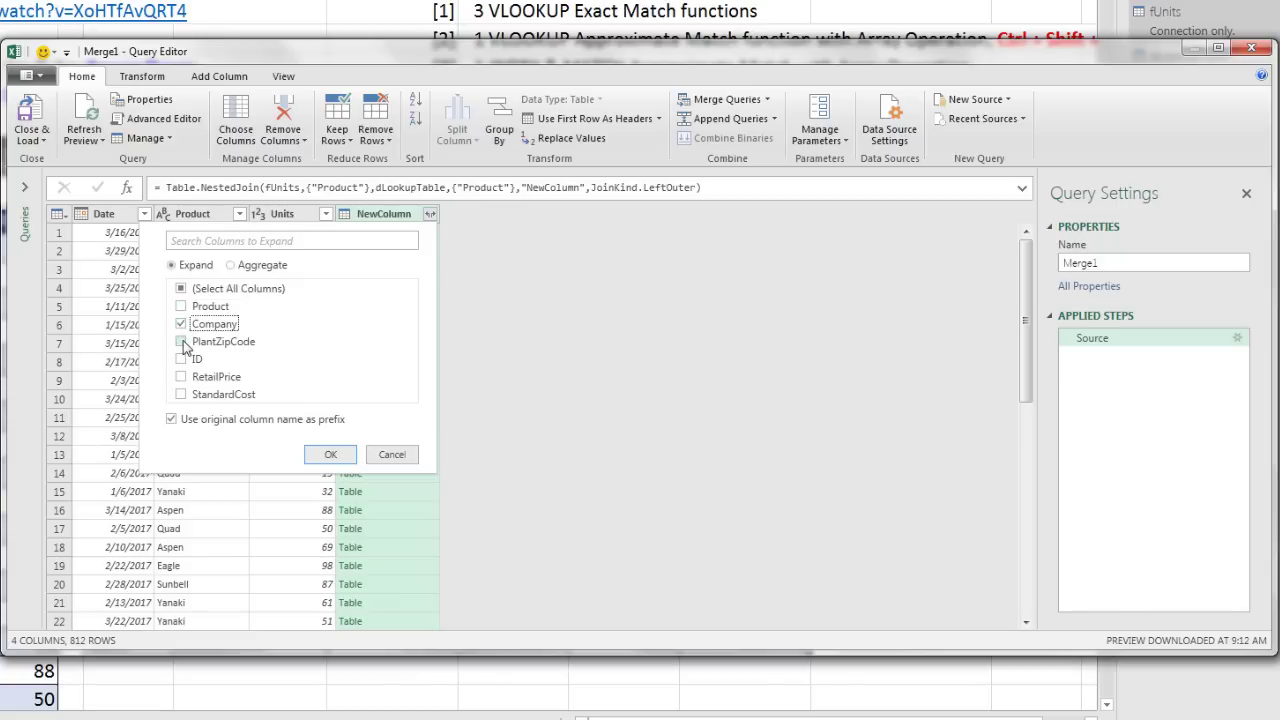
{"action": "left_click", "coordinate": [181, 342]}
{"action": "left_click", "coordinate": [181, 360]}
{"action": "left_click", "coordinate": [172, 420]}
{"action": "left_click", "coordinate": [332, 455]}
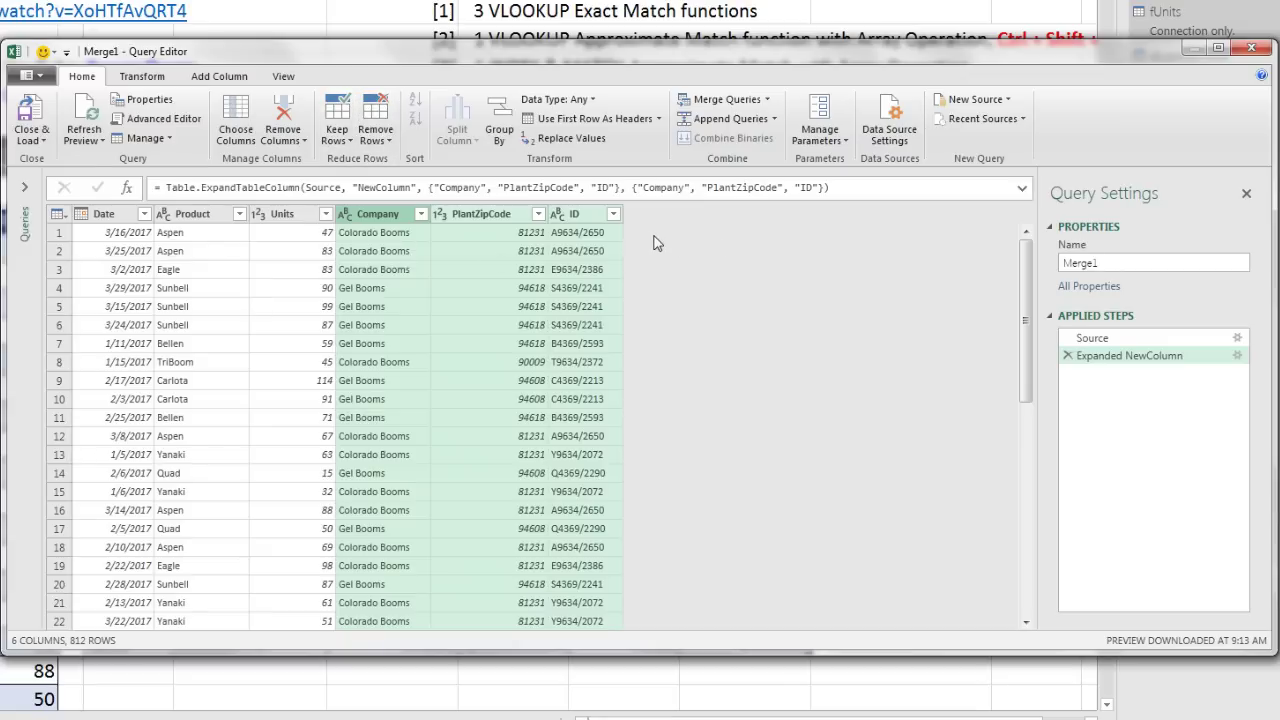
- Start a custom column named Company-Zip-ProductID and begin its formula with [Company]&"-"&
{"action": "left_click", "coordinate": [239, 80]}
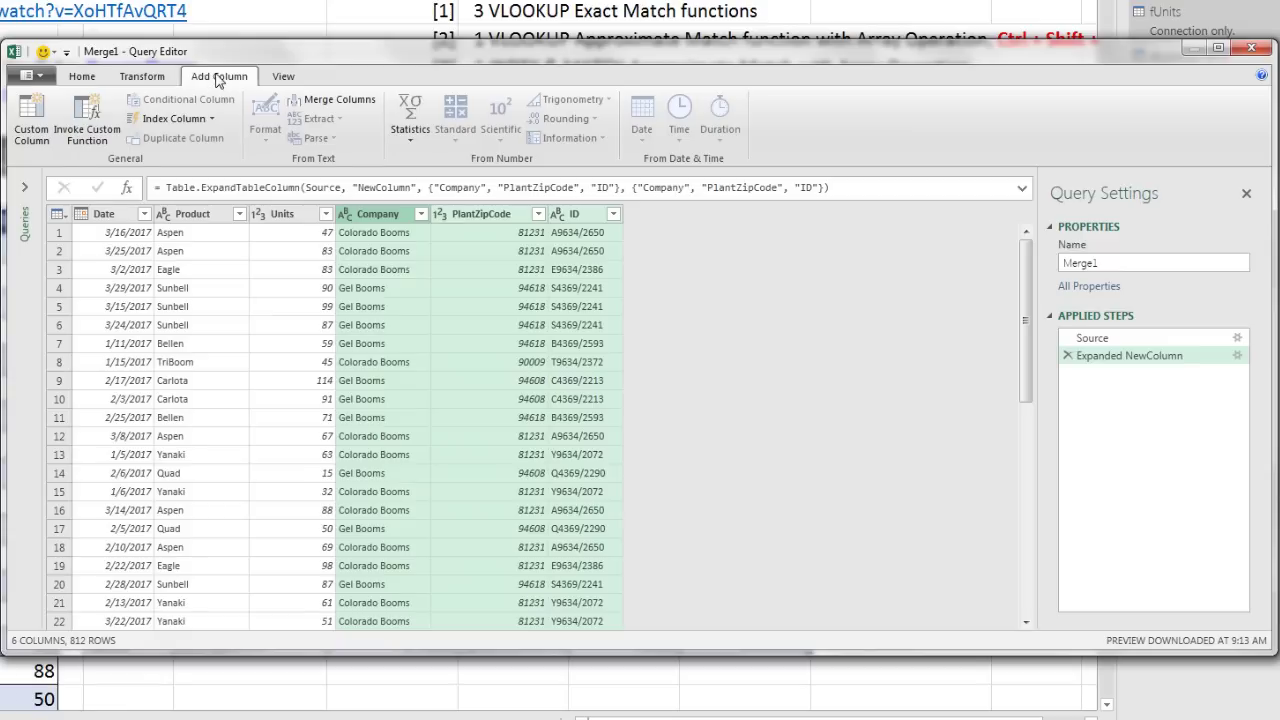
{"action": "left_click", "coordinate": [27, 131]}
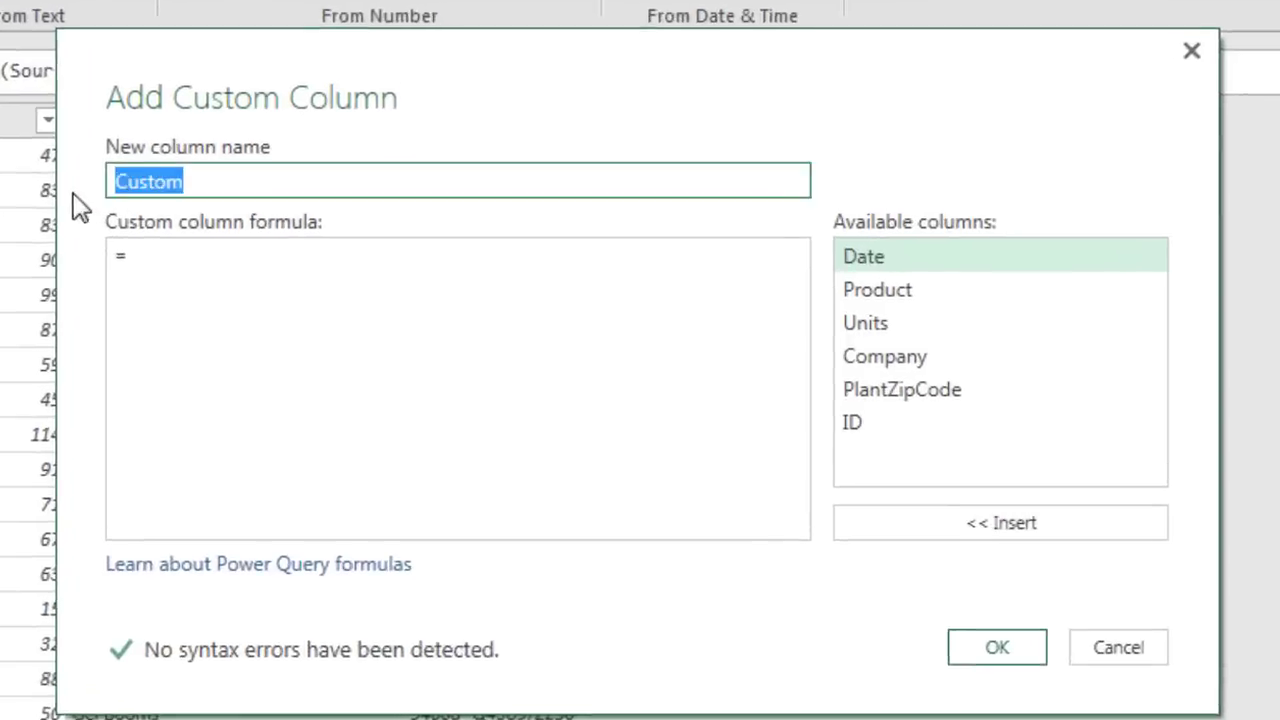
{"action": "type", "text": "Company-Zip-ProductID"}
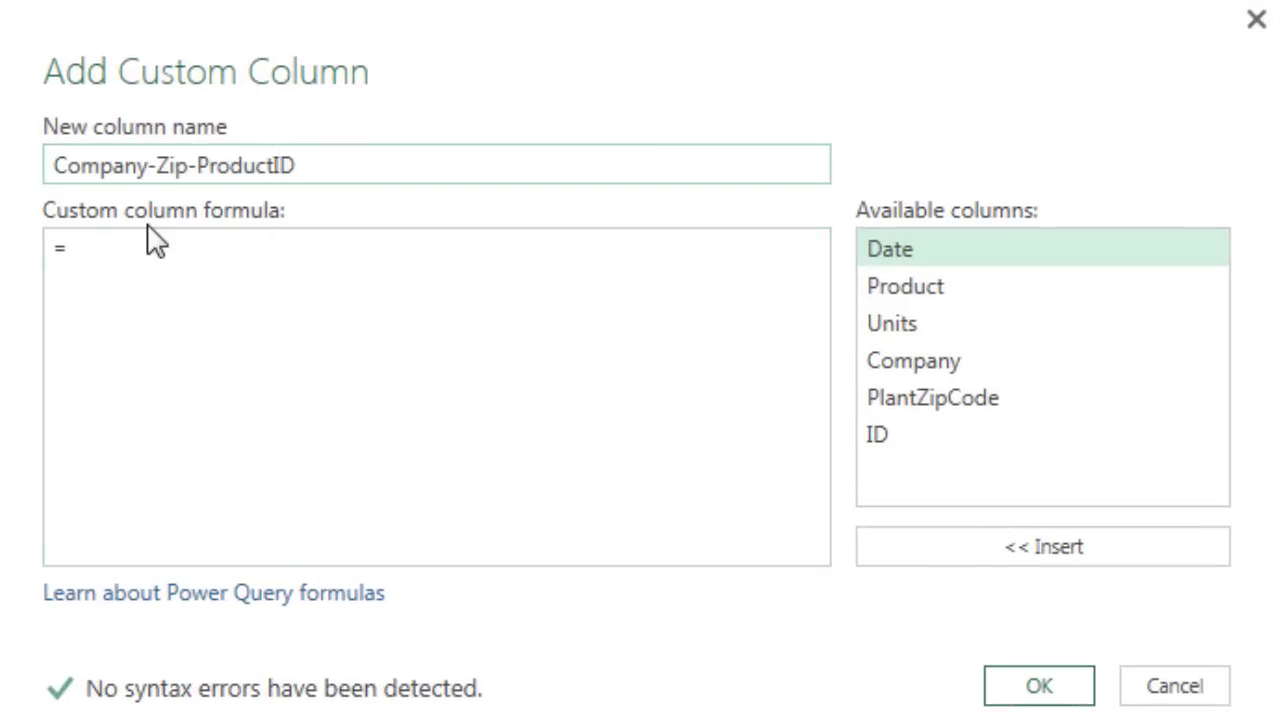
{"action": "left_click", "coordinate": [222, 244]}
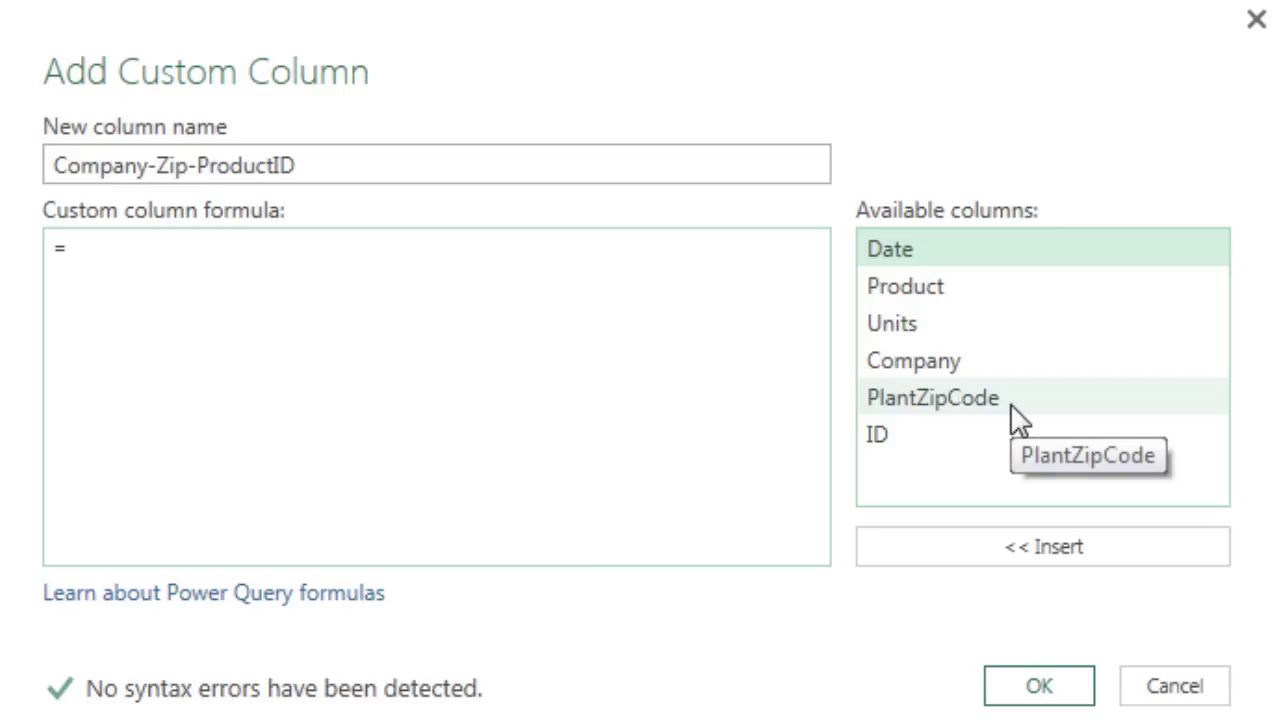
{"action": "double_click", "coordinate": [930, 370]}
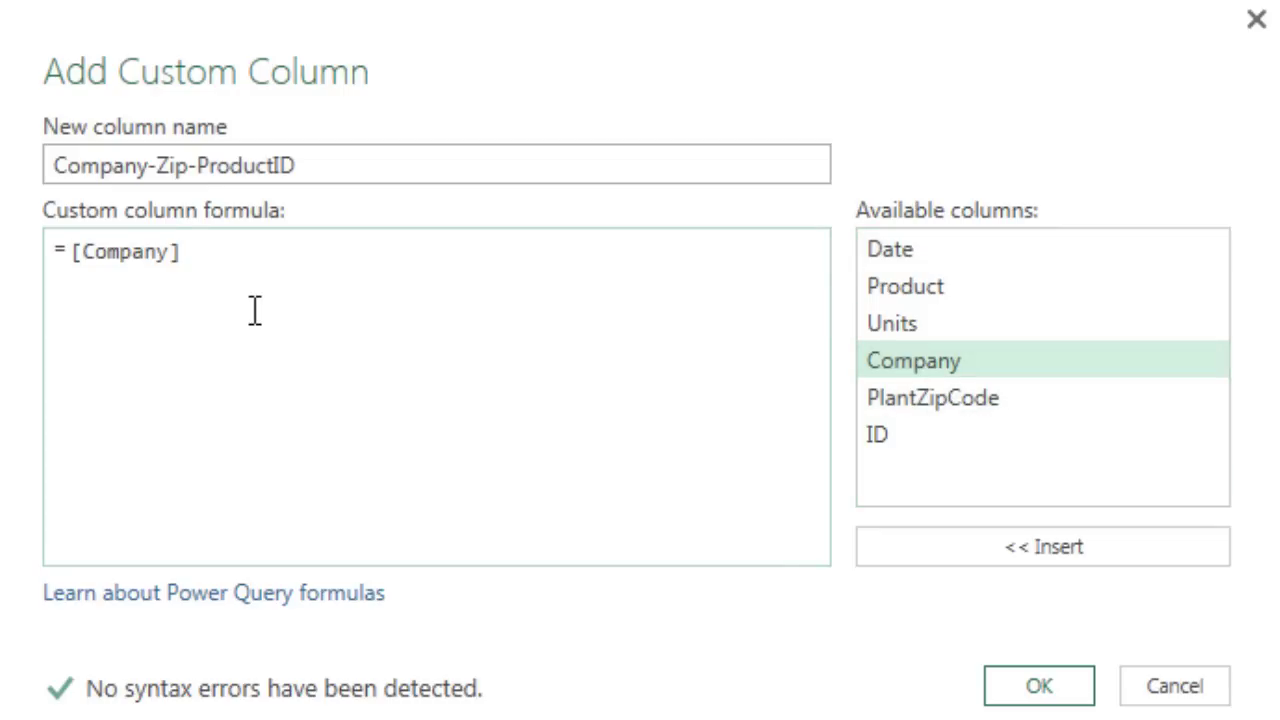
{"action": "type", "text": "&\""}
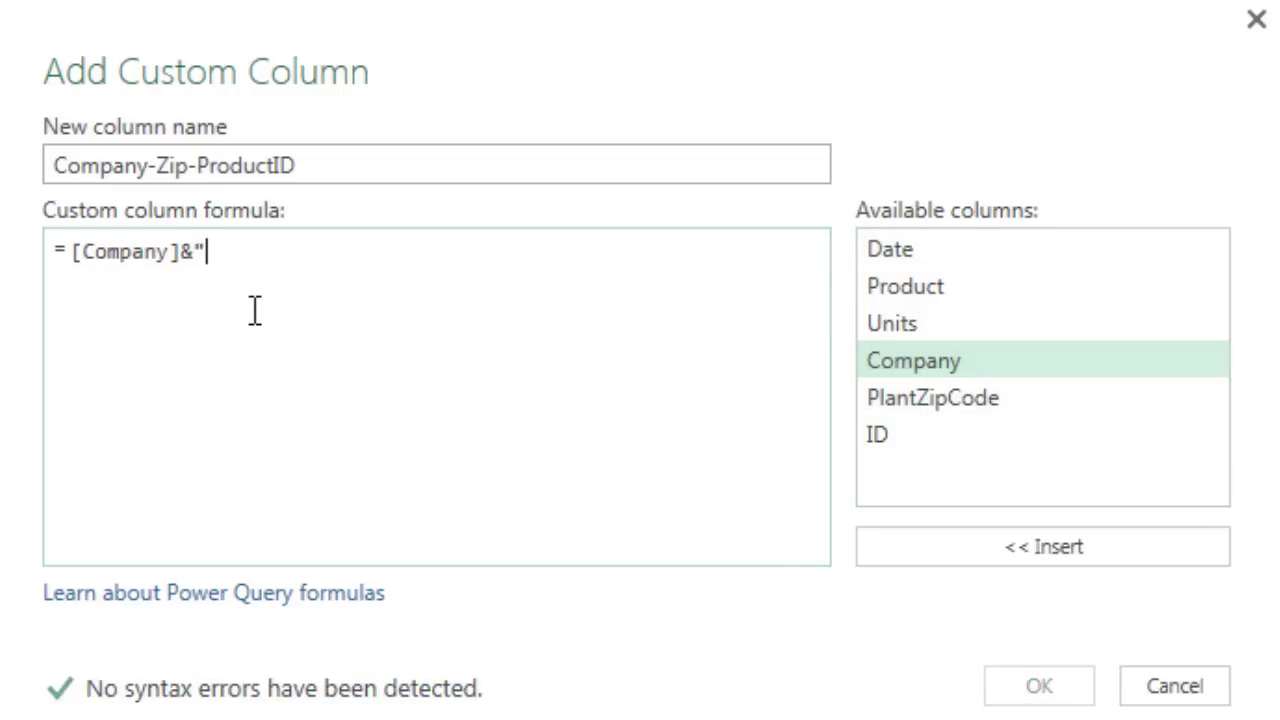
{"action": "type", "text": "-\""}
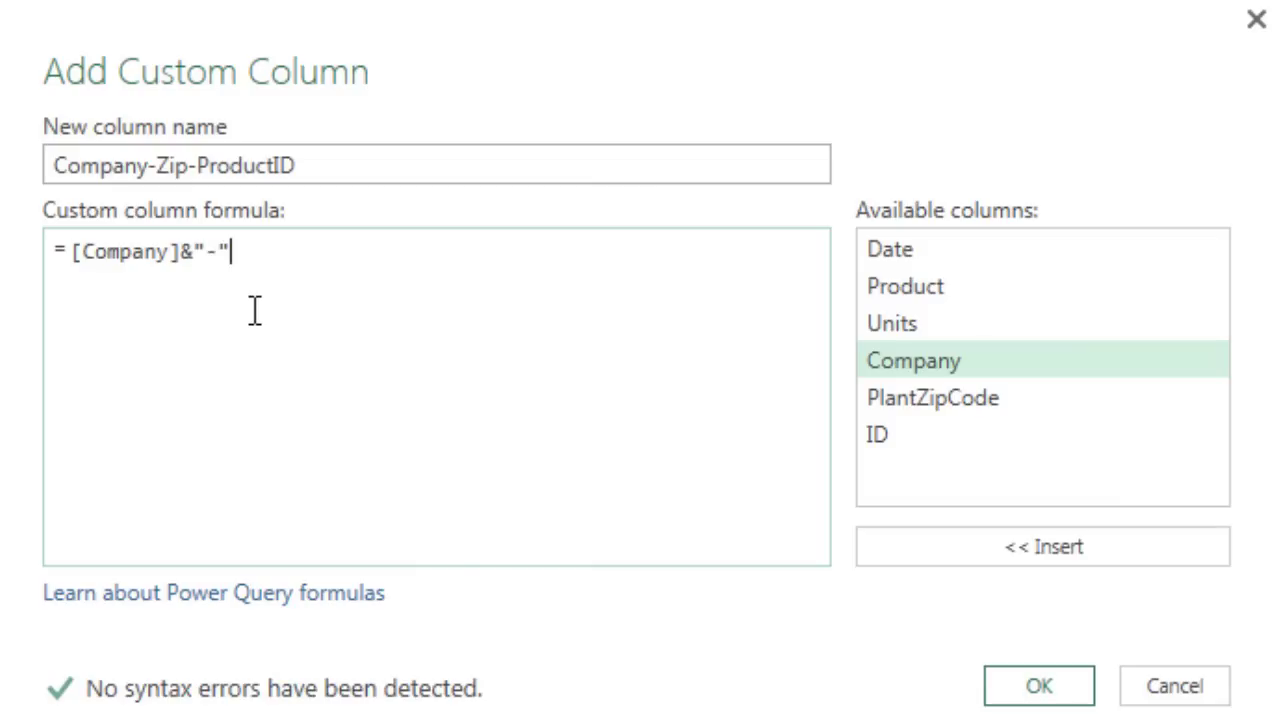
{"action": "type", "text": "&"}
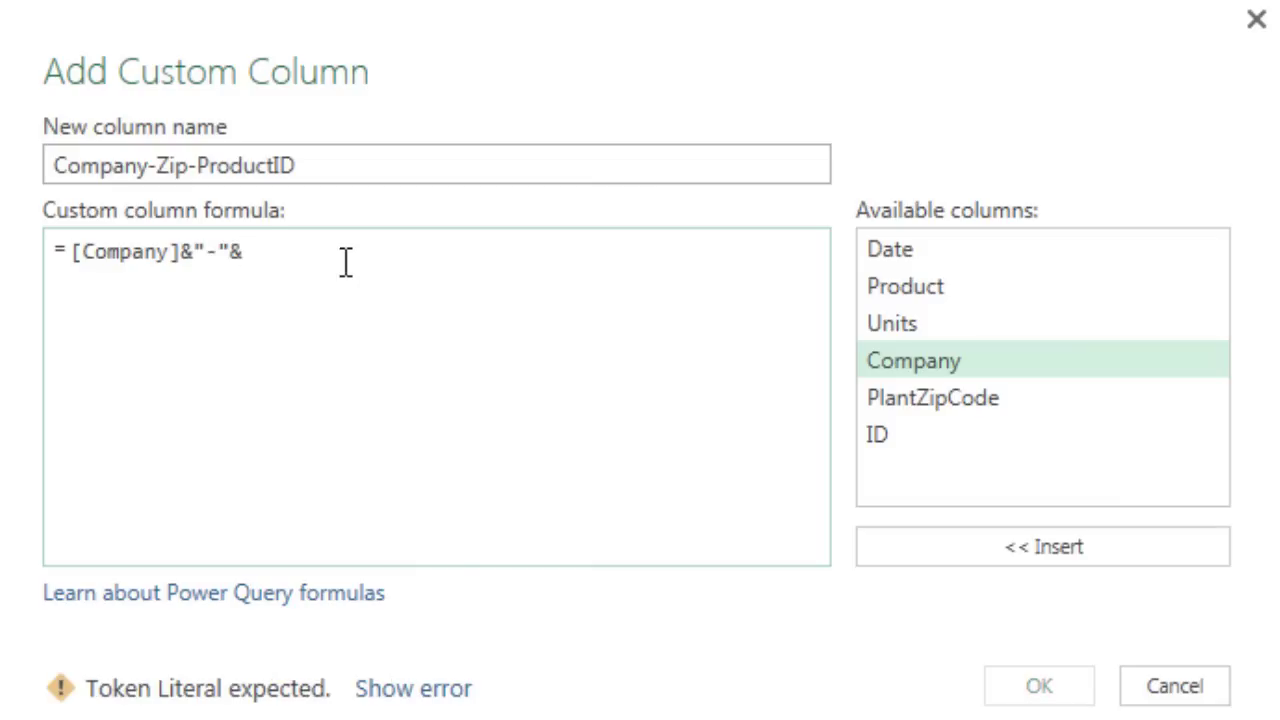
- Complete the custom column formula with [PlantZipCode]&"-"&[ID], reusing the &"-"& separator, and create the column
{"action": "left_click_drag", "start_coordinate": [181, 252], "coordinate": [252, 256]}
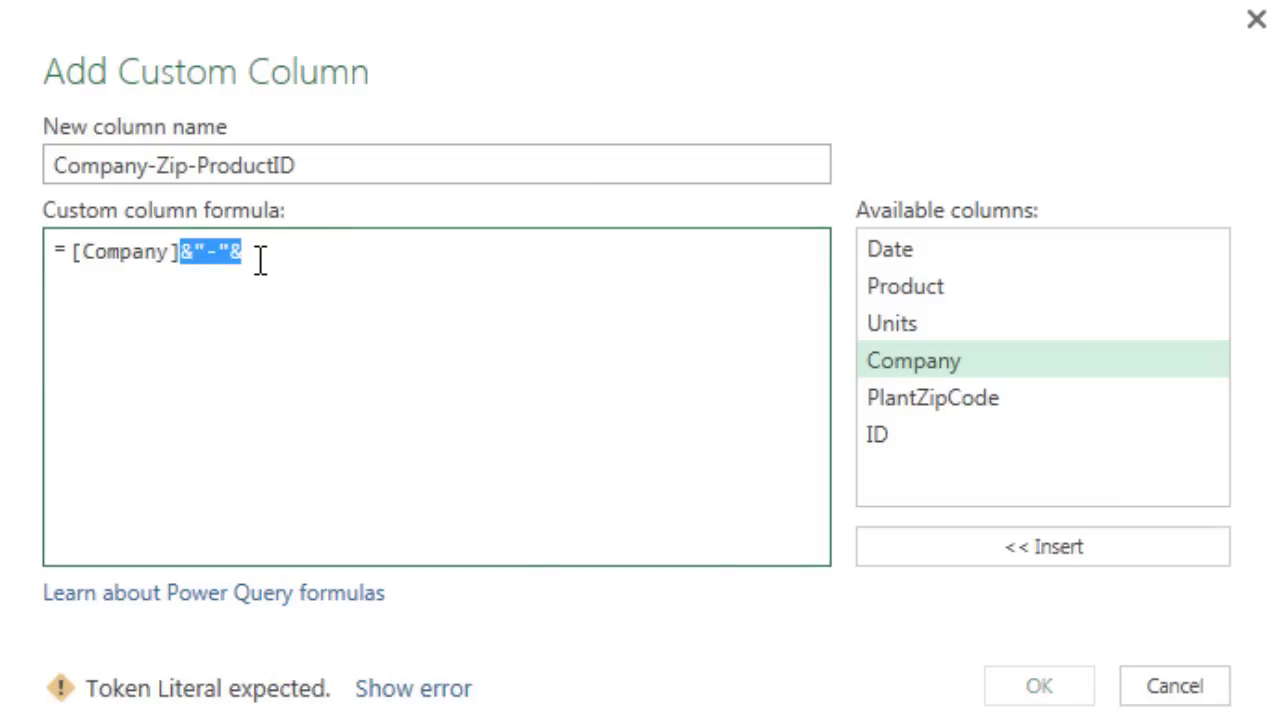
{"action": "key", "text": "ctrl+c"}
{"action": "left_click", "coordinate": [380, 274]}
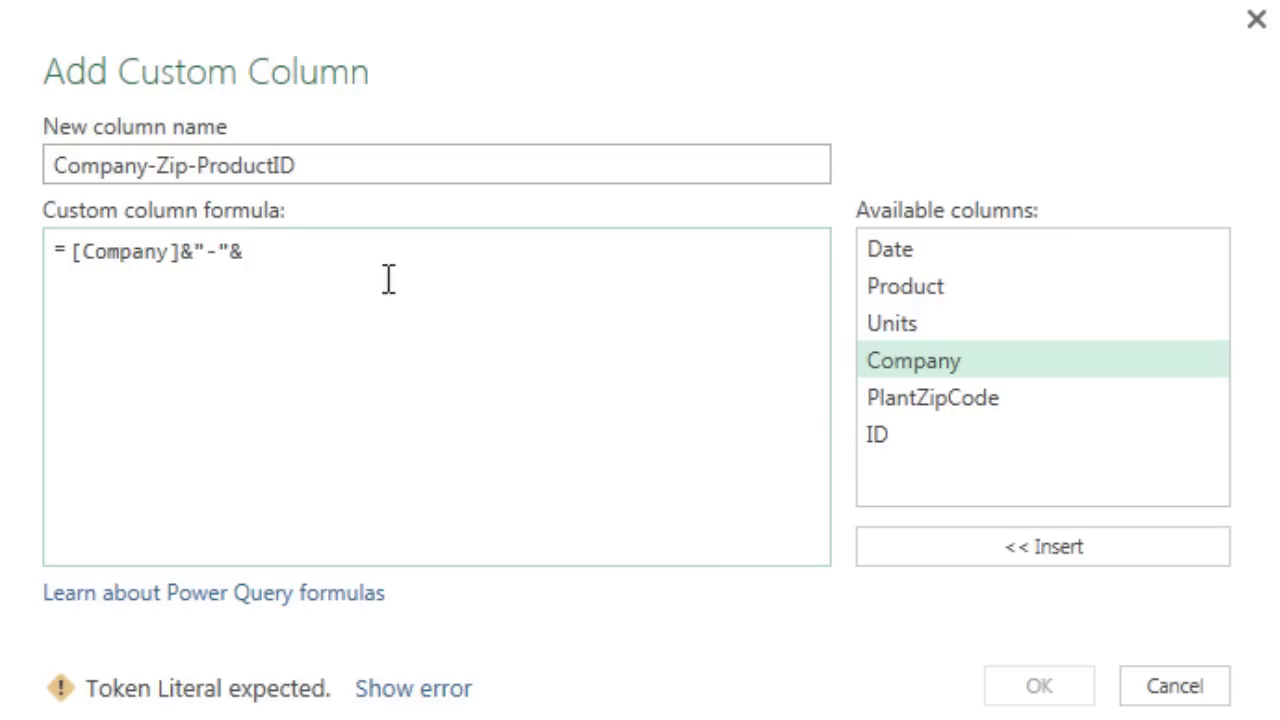
{"action": "double_click", "coordinate": [908, 401]}
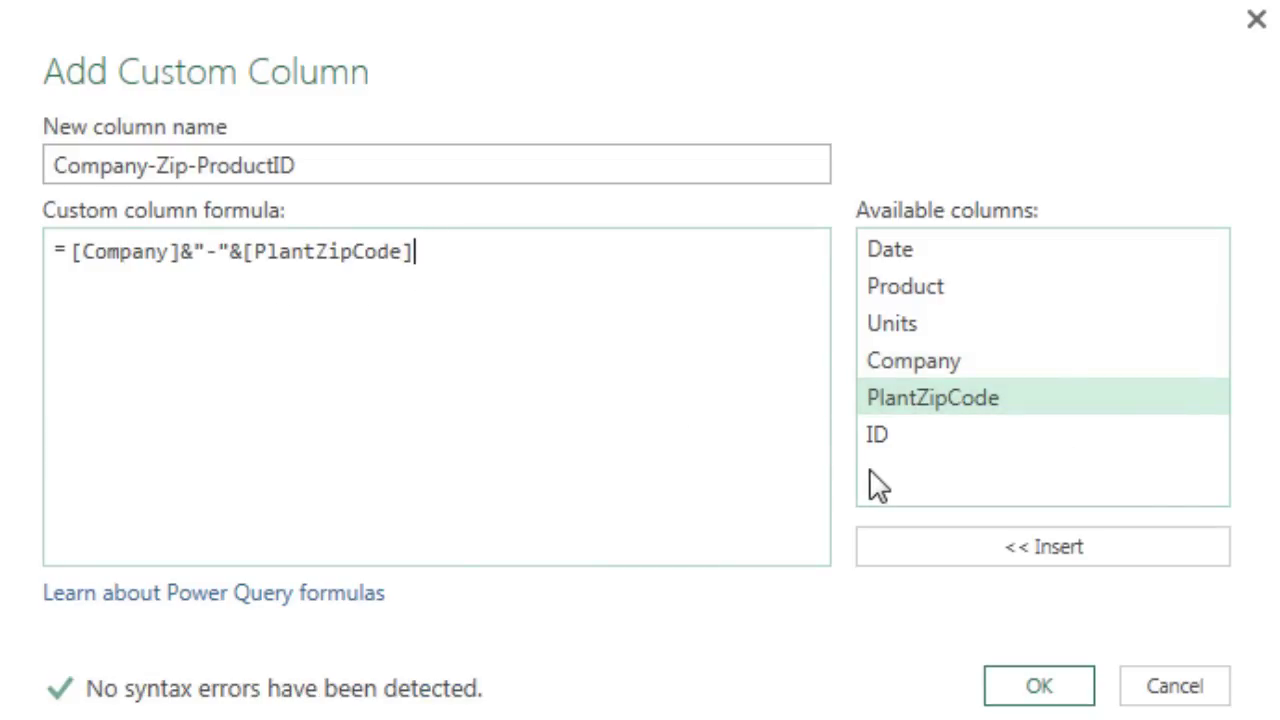
{"action": "key", "text": "ctrl+v"}
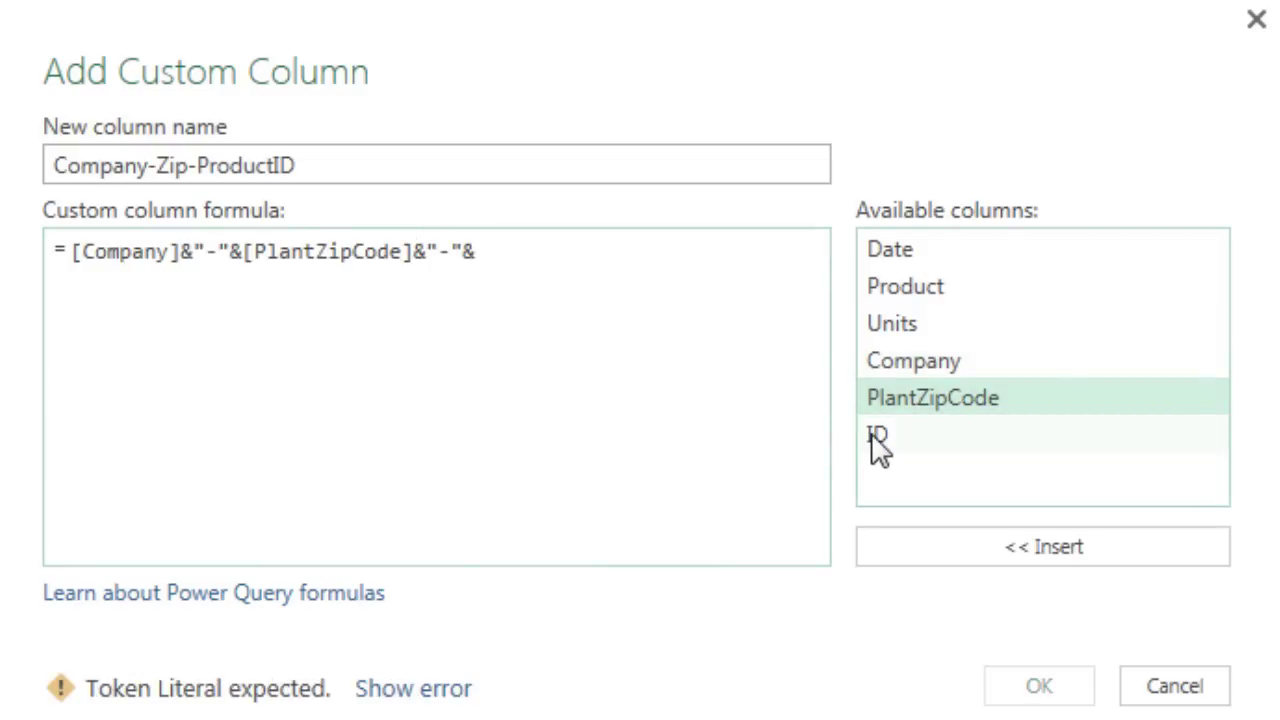
{"action": "double_click", "coordinate": [877, 440]}
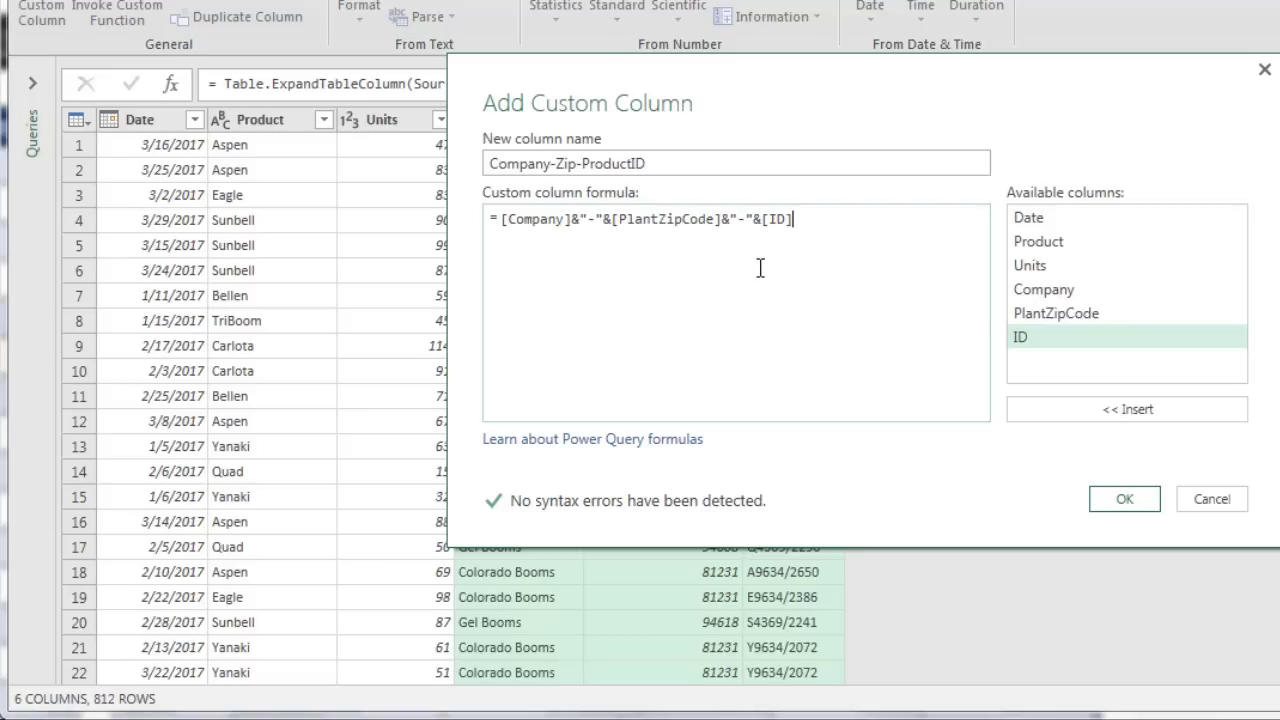
{"action": "left_click", "coordinate": [1153, 505]}
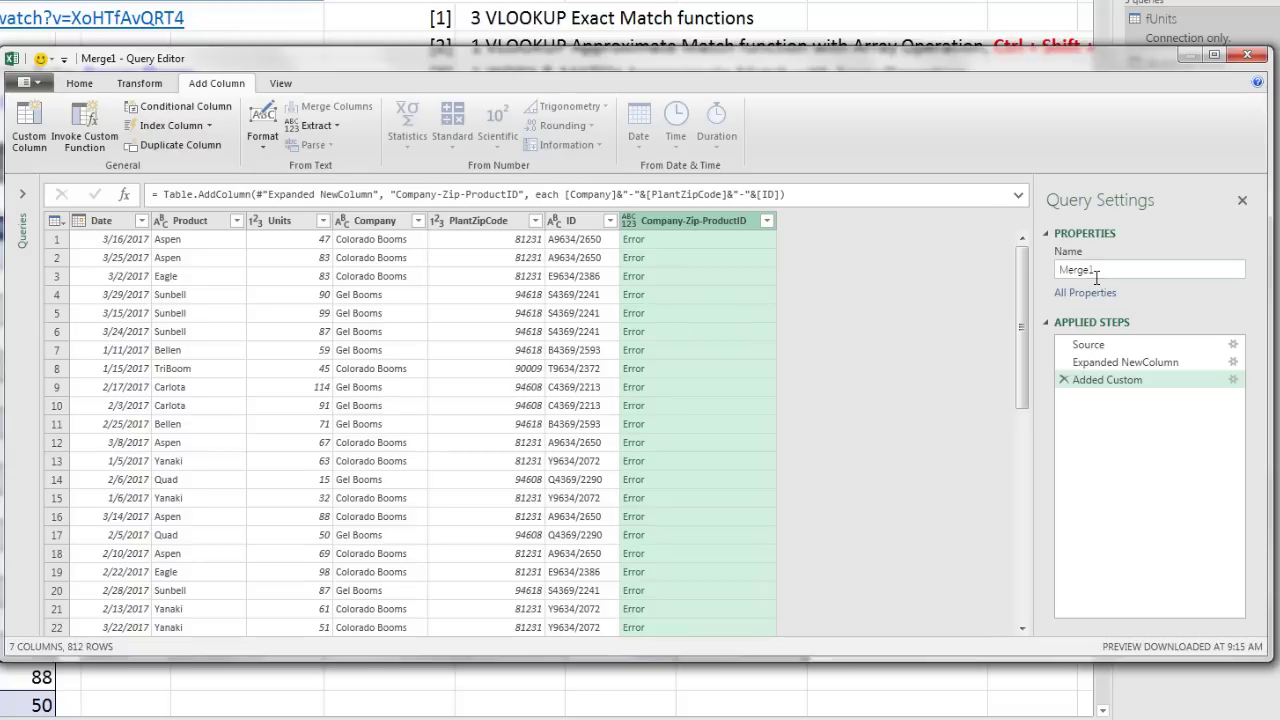
- Rename the Merge1 query as FinalfSalesTable
{"action": "double_click", "coordinate": [1118, 269]}
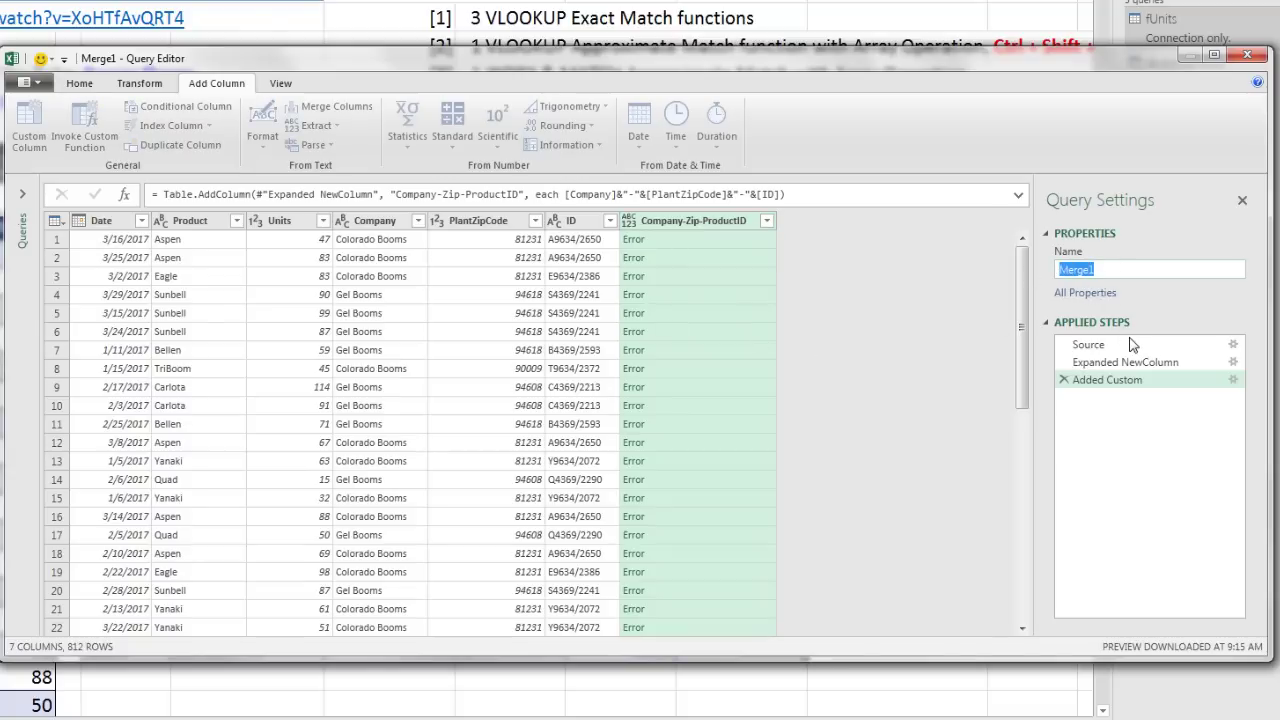
{"action": "type", "text": "FinalfSalesTable"}
{"action": "left_click", "coordinate": [1190, 323]}
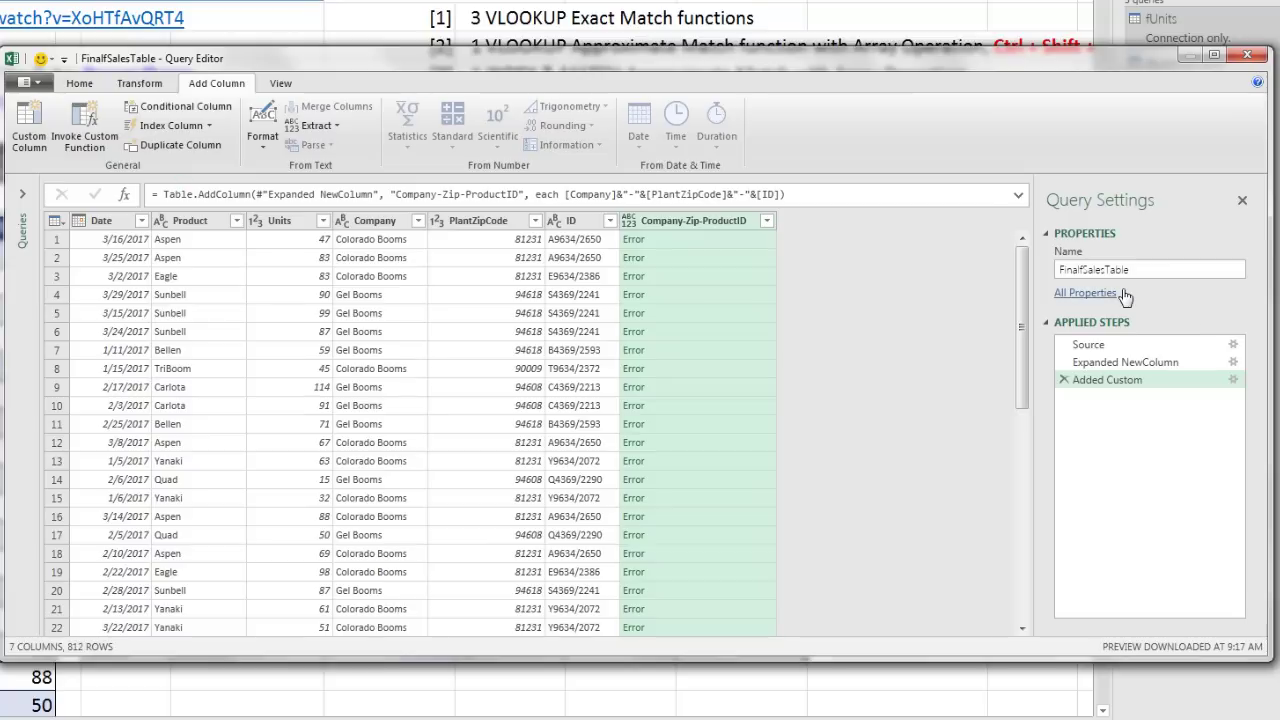
- Close the FinalfSalesTable query and load it as a connection only
{"action": "left_click", "coordinate": [82, 83]}
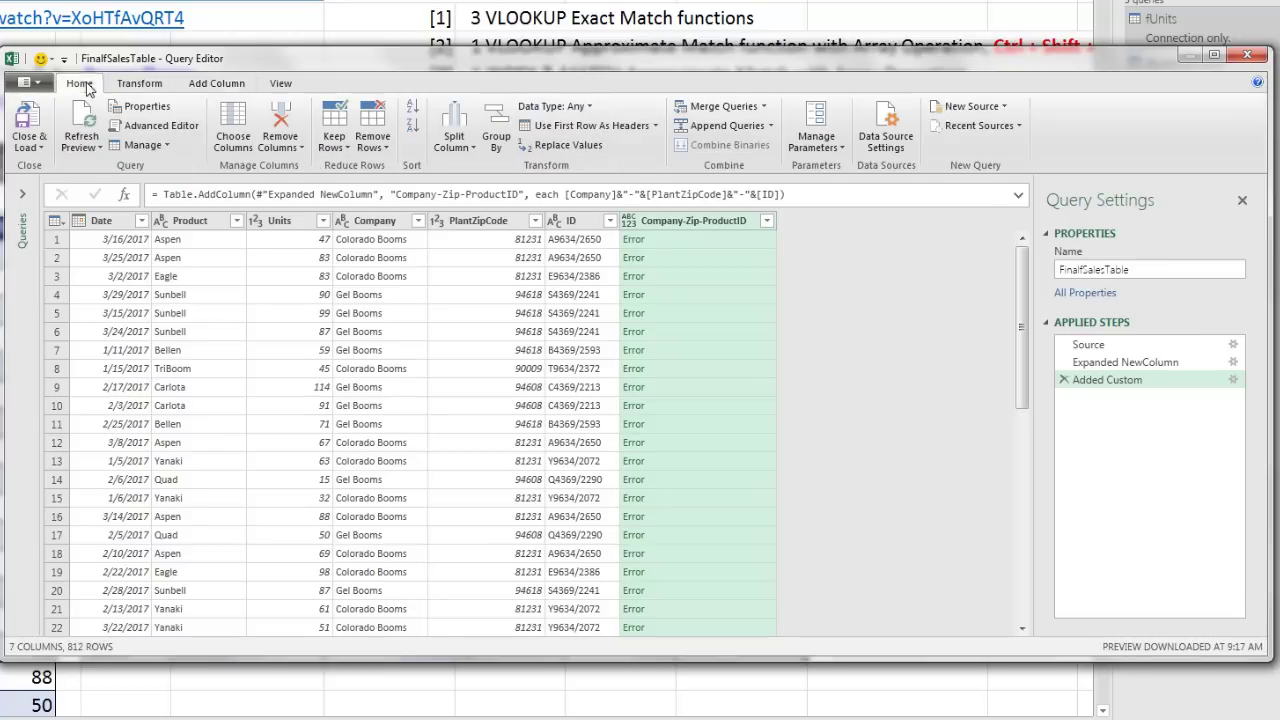
{"action": "left_click", "coordinate": [29, 145]}
{"action": "left_click", "coordinate": [60, 185]}
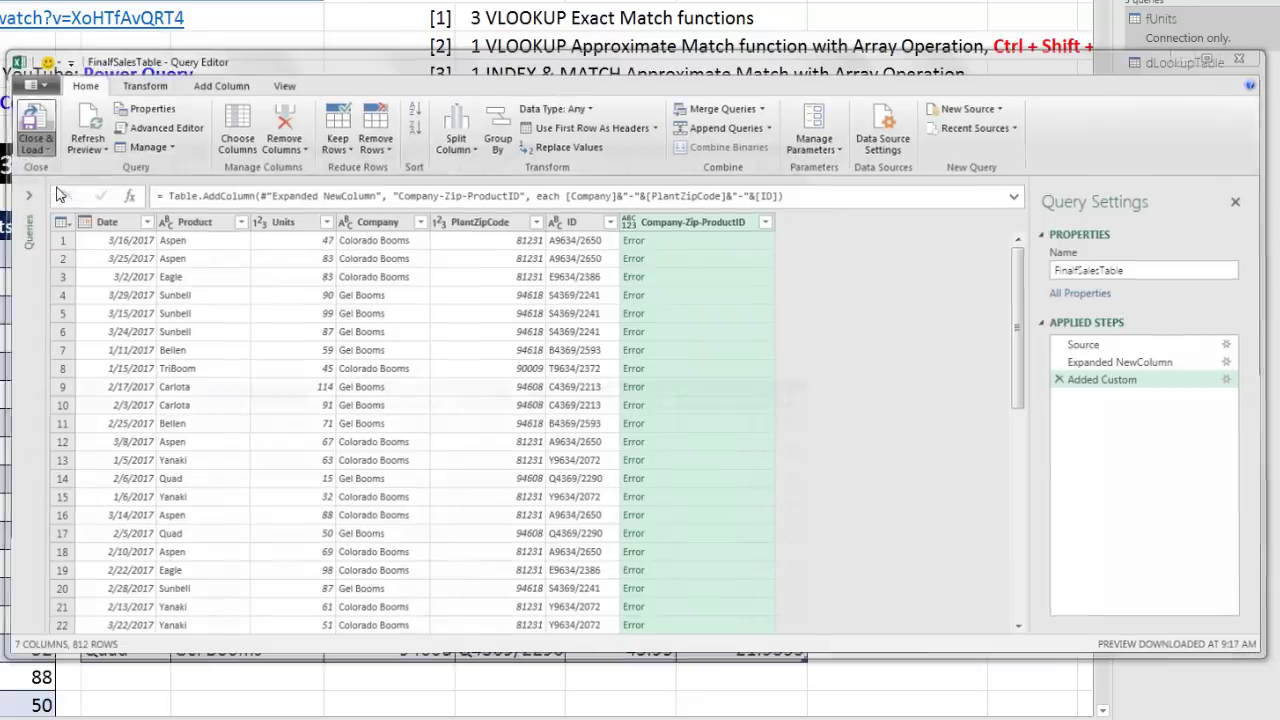
{"action": "left_click", "coordinate": [459, 256]}
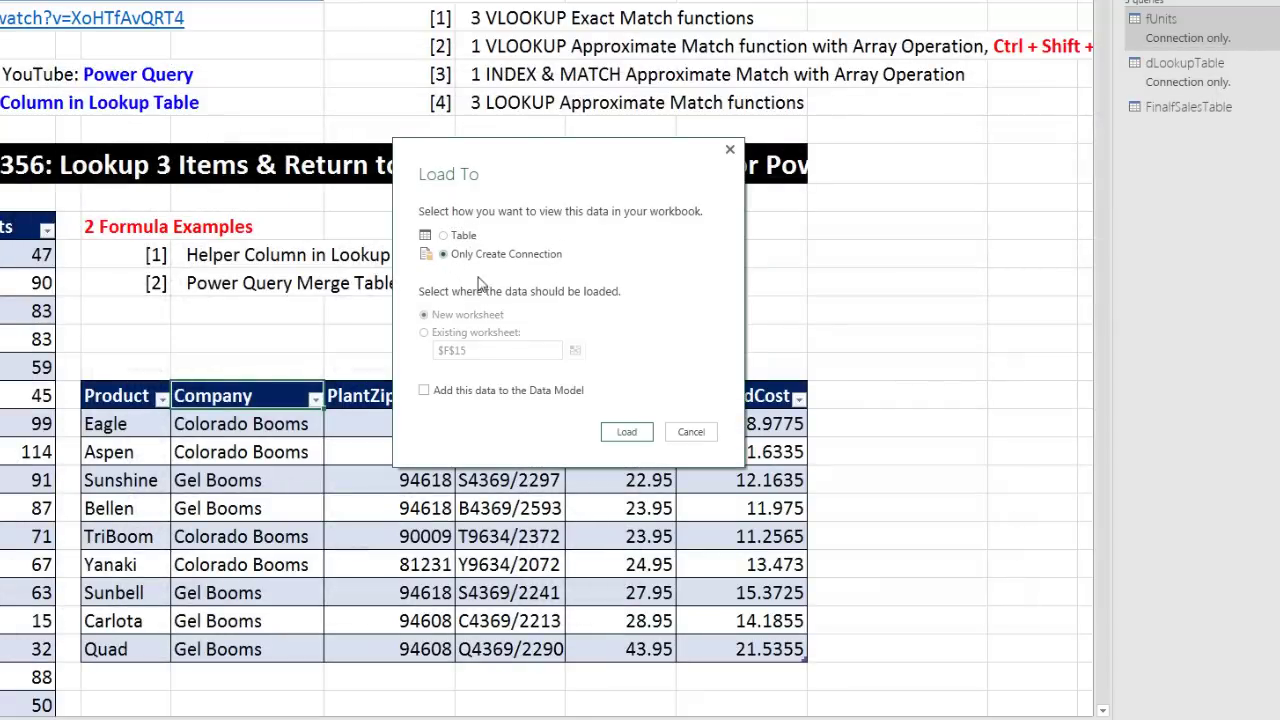
{"action": "left_click", "coordinate": [627, 432]}
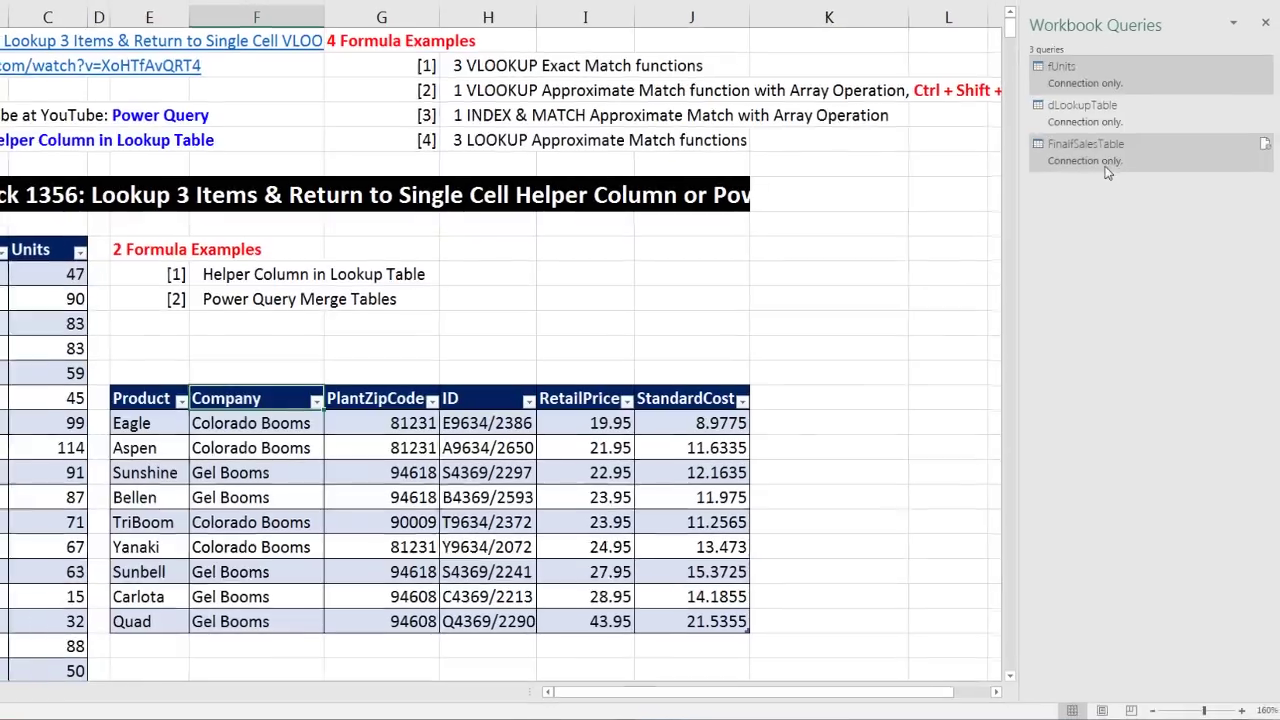
- Edit the dLookupTable query to change the PlantZipCode column's data type to Text, and close and load it
{"action": "mouse_move", "coordinate": [1155, 140]}
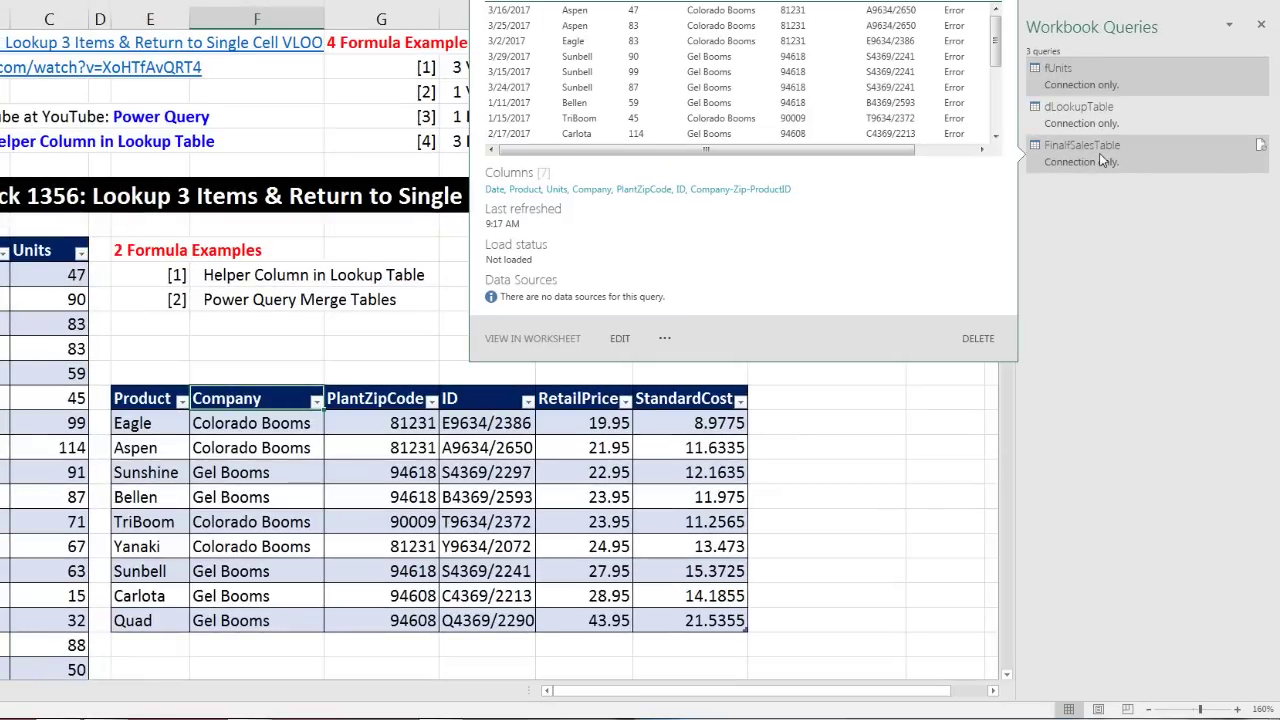
{"action": "double_click", "coordinate": [1050, 120]}
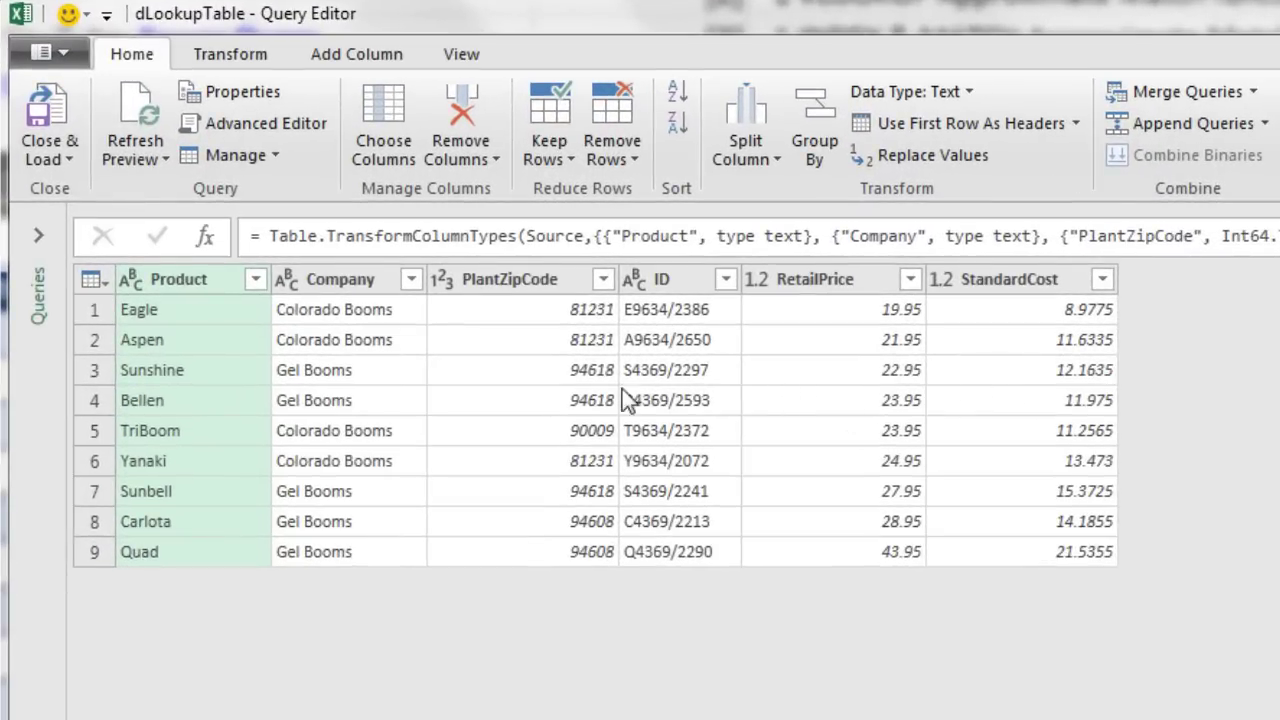
{"action": "left_click", "coordinate": [443, 282]}
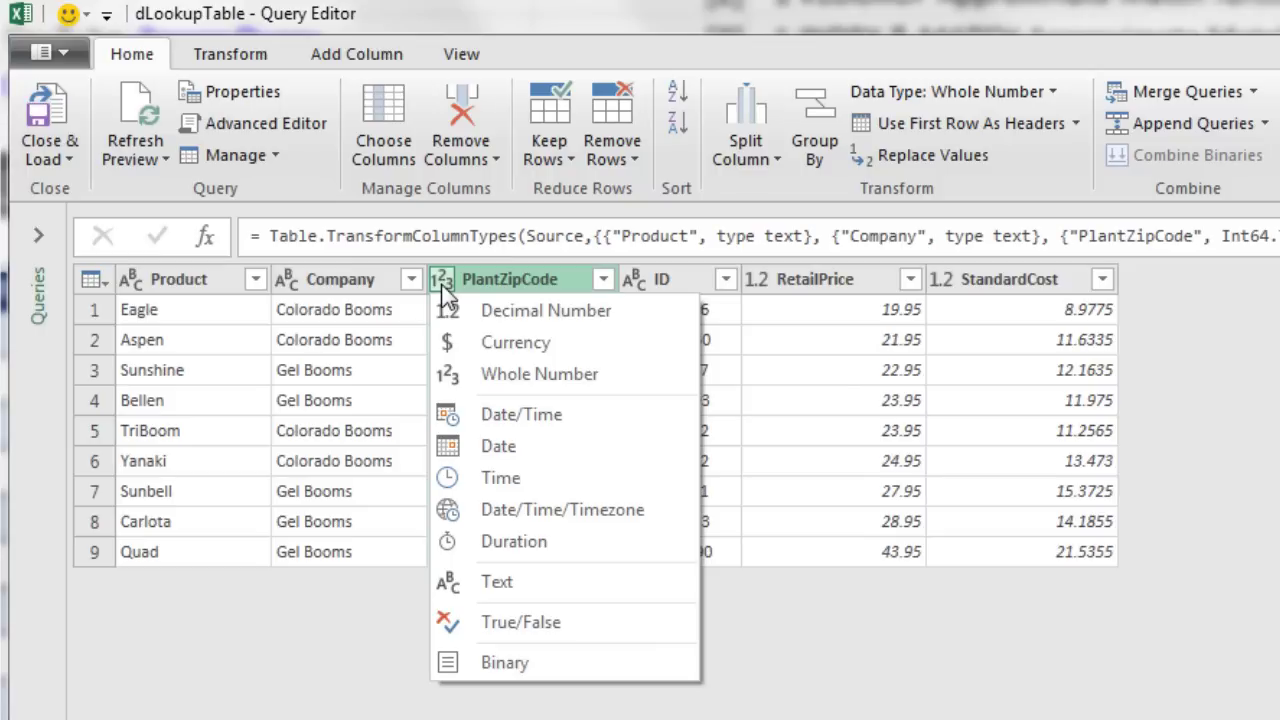
{"action": "left_click", "coordinate": [513, 588]}
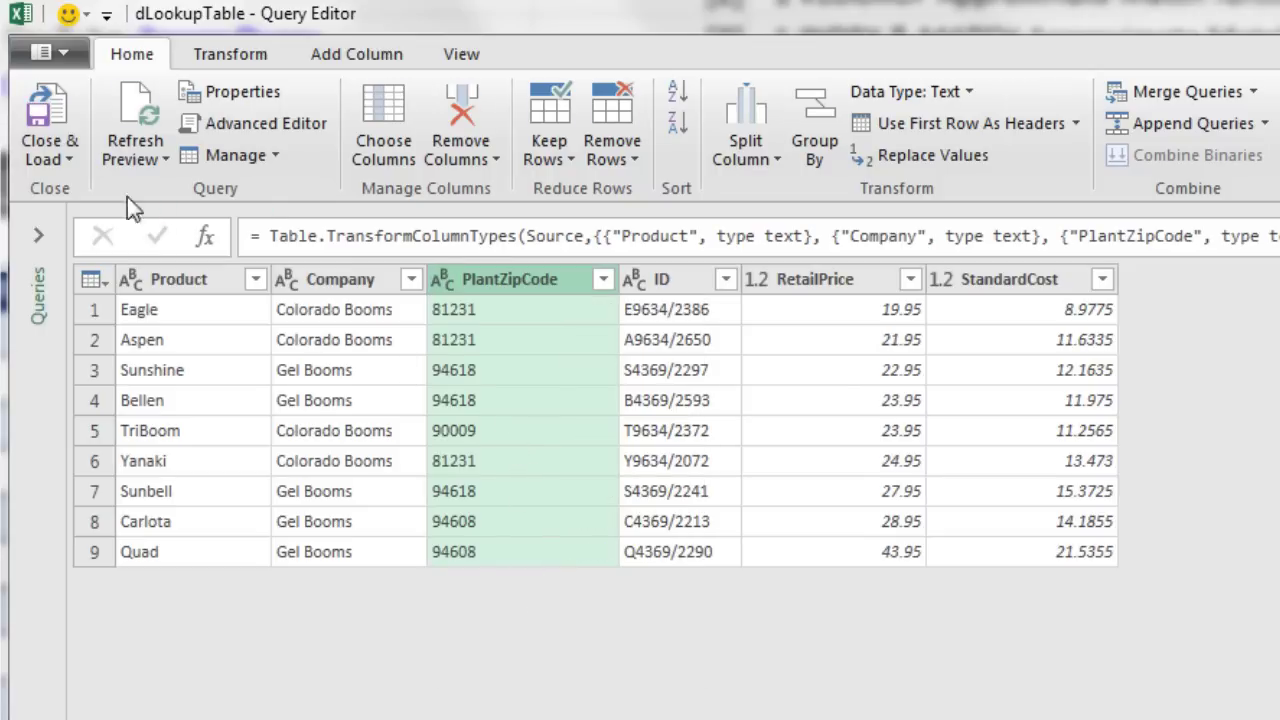
{"action": "left_click", "coordinate": [60, 108]}
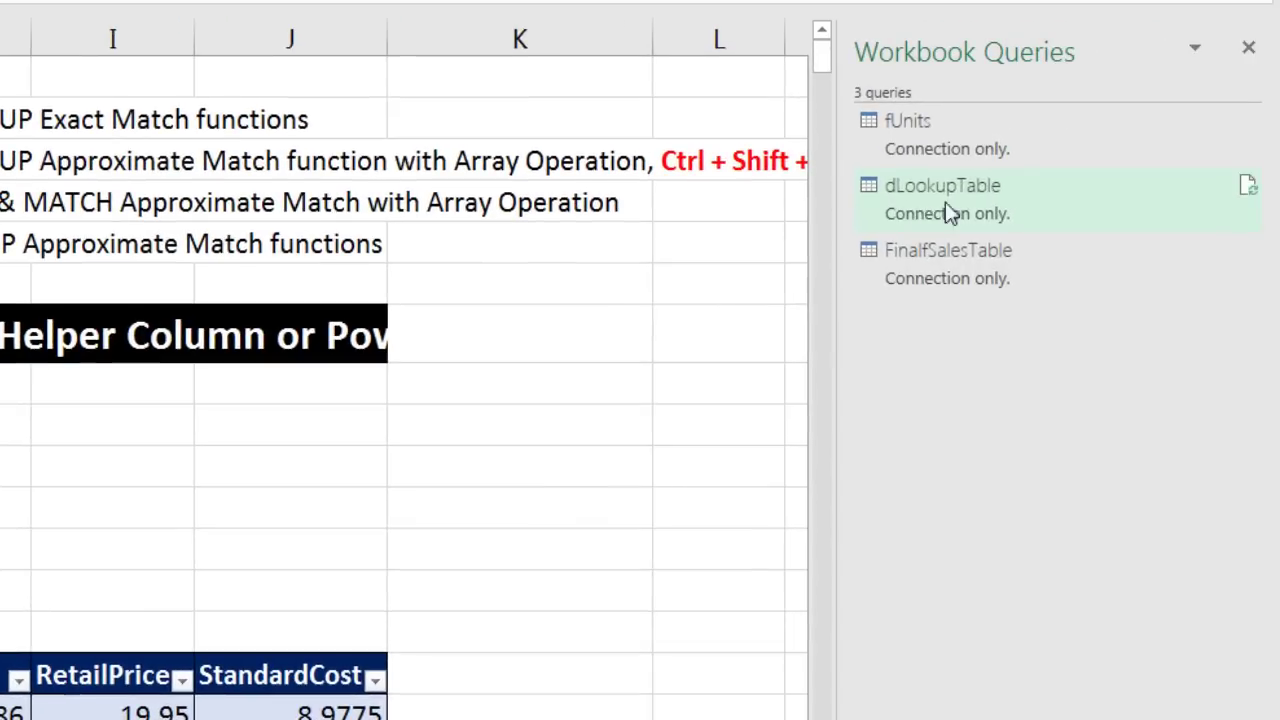
- Reopen the FinalfSalesTable query and set the Company-Zip-ProductID column's data type to Text
{"action": "mouse_move", "coordinate": [951, 200]}
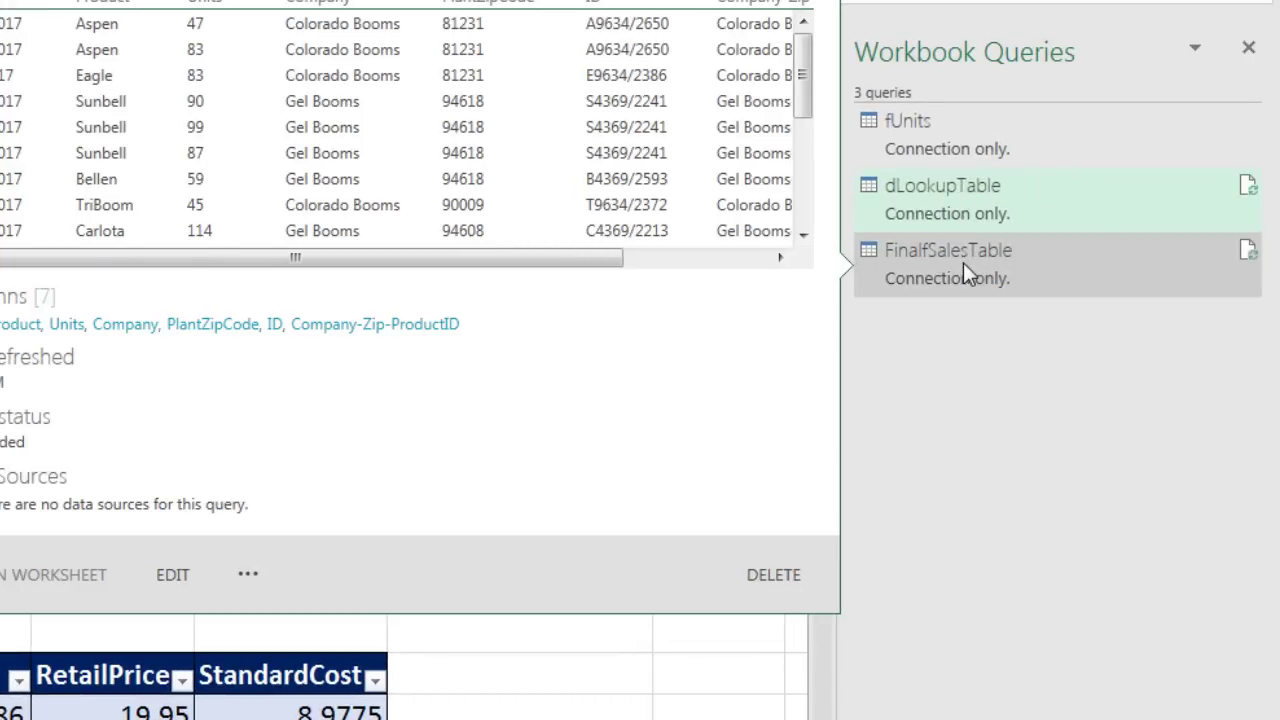
{"action": "double_click", "coordinate": [963, 263]}
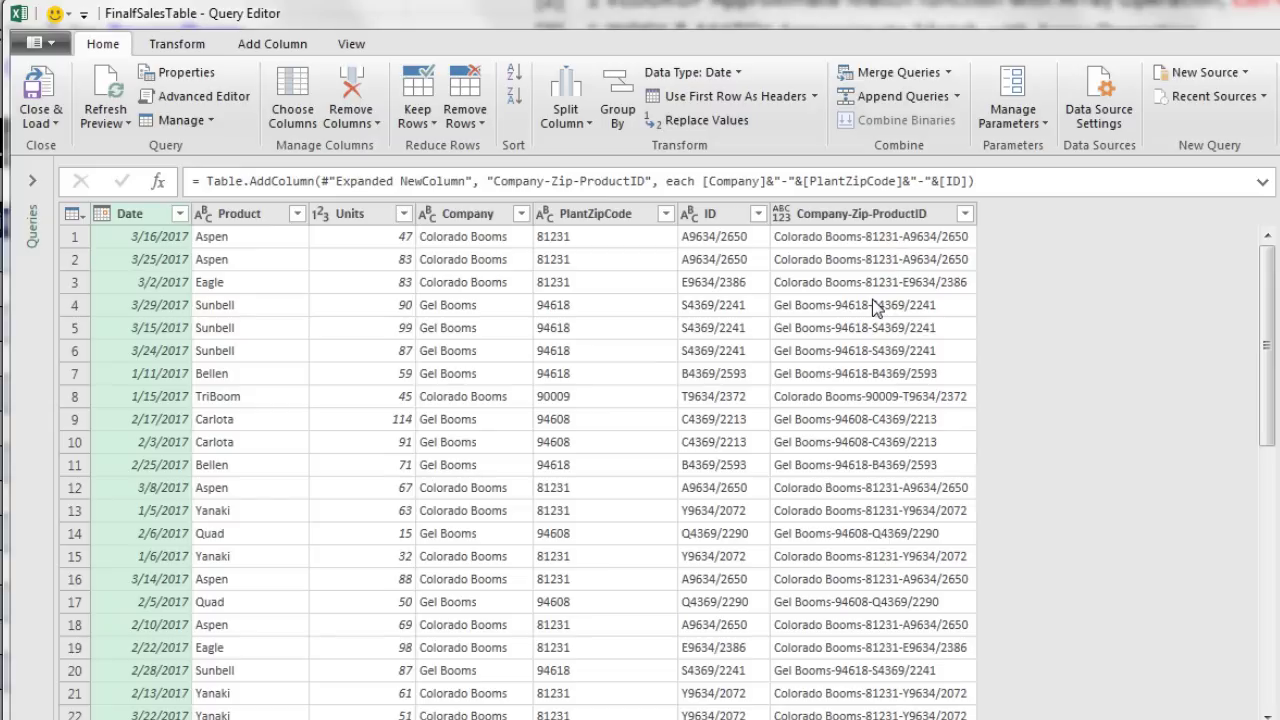
{"action": "left_click", "coordinate": [779, 213]}
{"action": "left_click", "coordinate": [818, 443]}
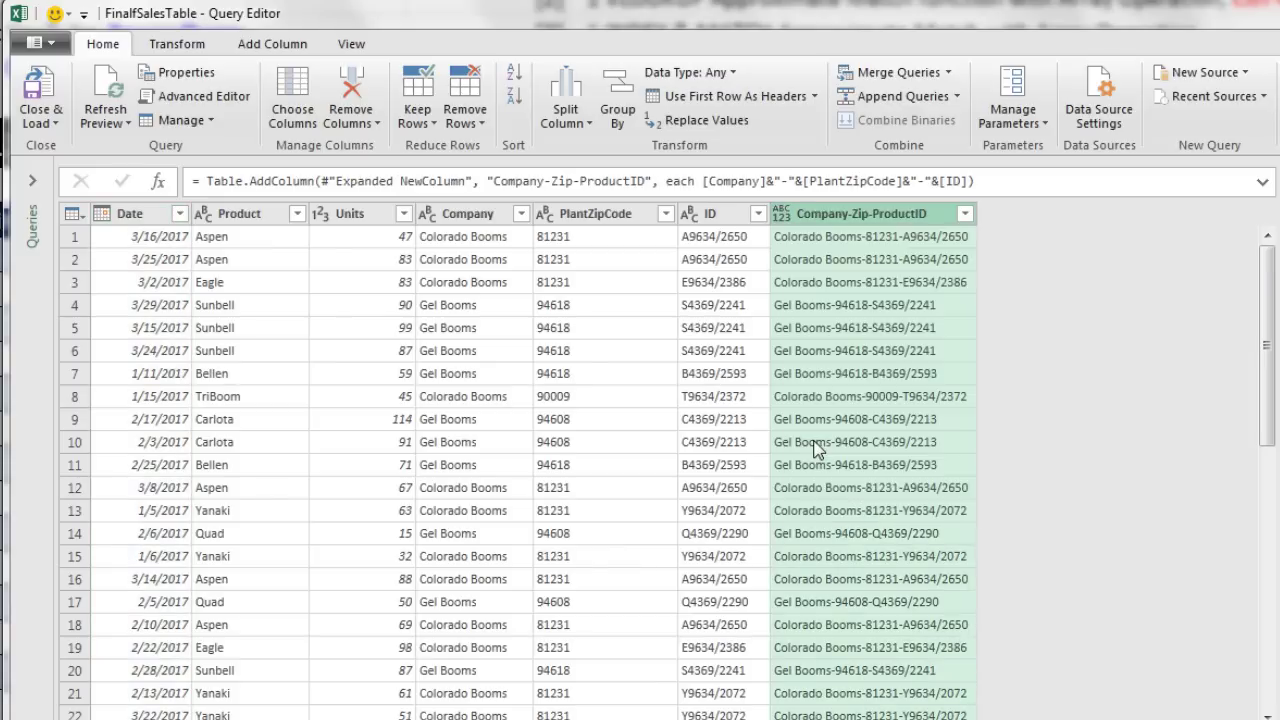
- Remove the Company, PlantZipCode and ID columns from the FinalfSalesTable query
{"action": "left_click", "coordinate": [474, 214]}
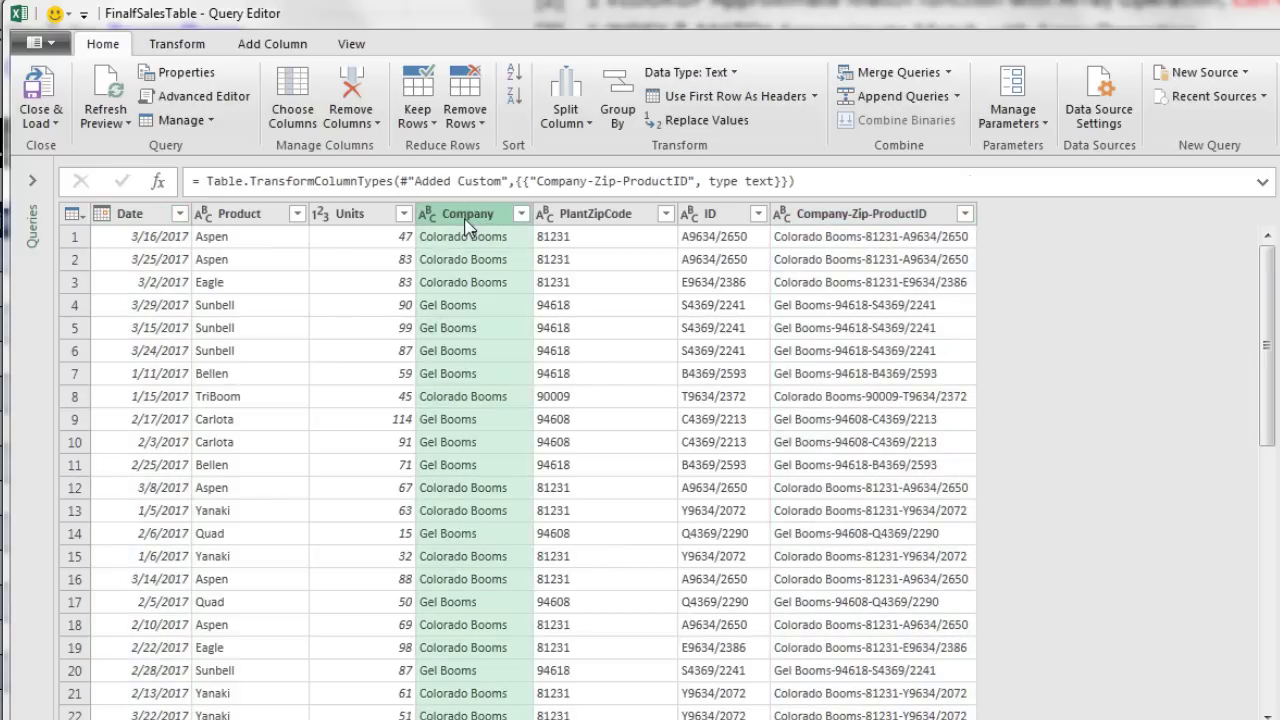
{"action": "key", "text": "shift"}
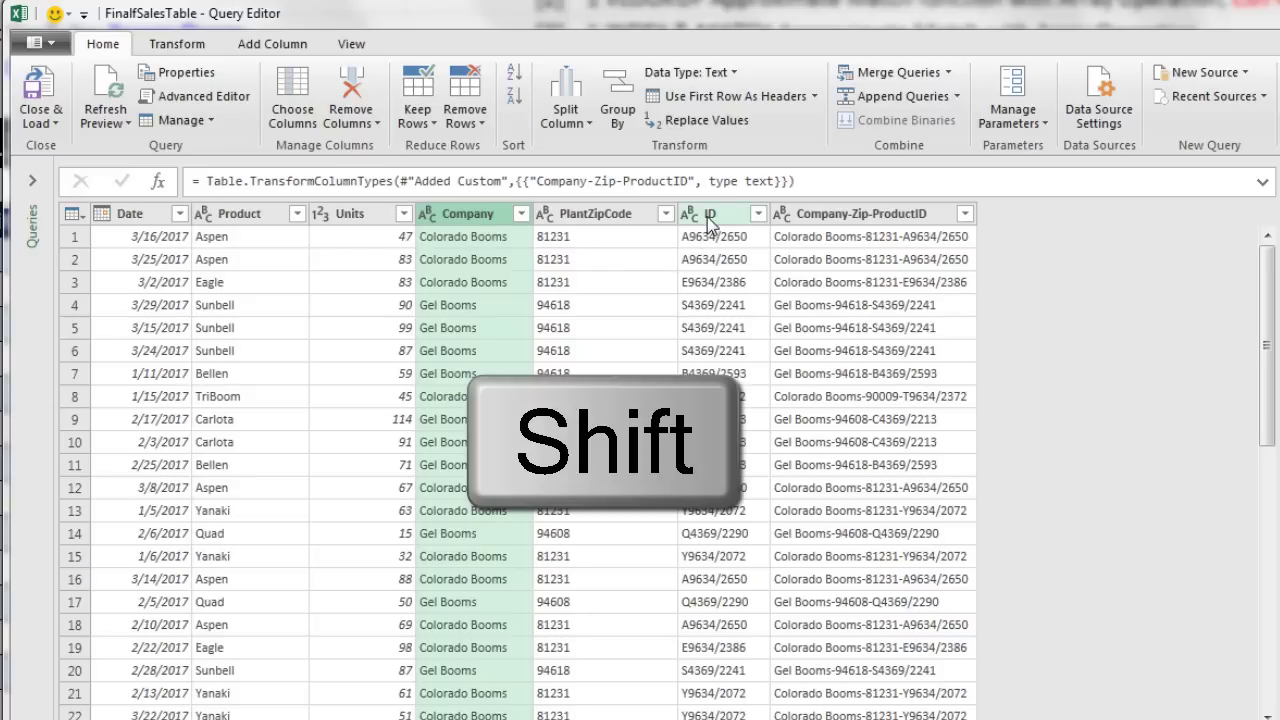
{"action": "left_click", "coordinate": [707, 215], "text": "shift"}
{"action": "right_click", "coordinate": [707, 217]}
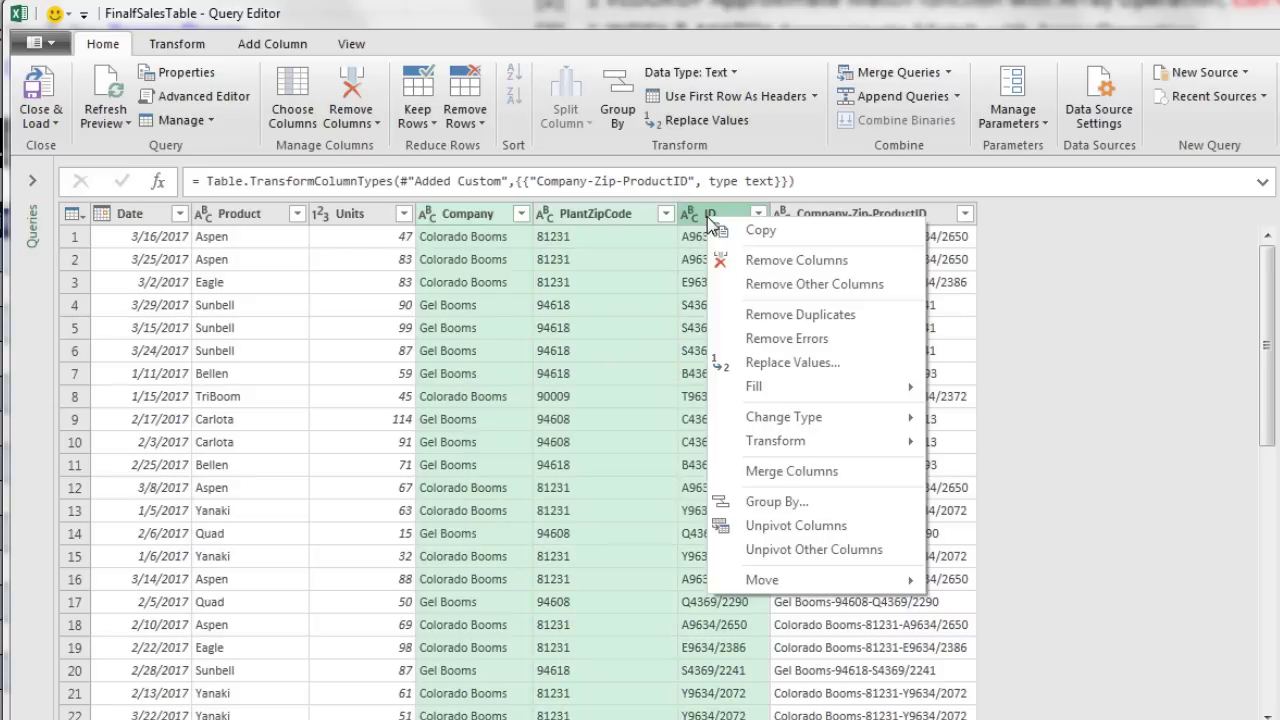
{"action": "left_click", "coordinate": [752, 262]}
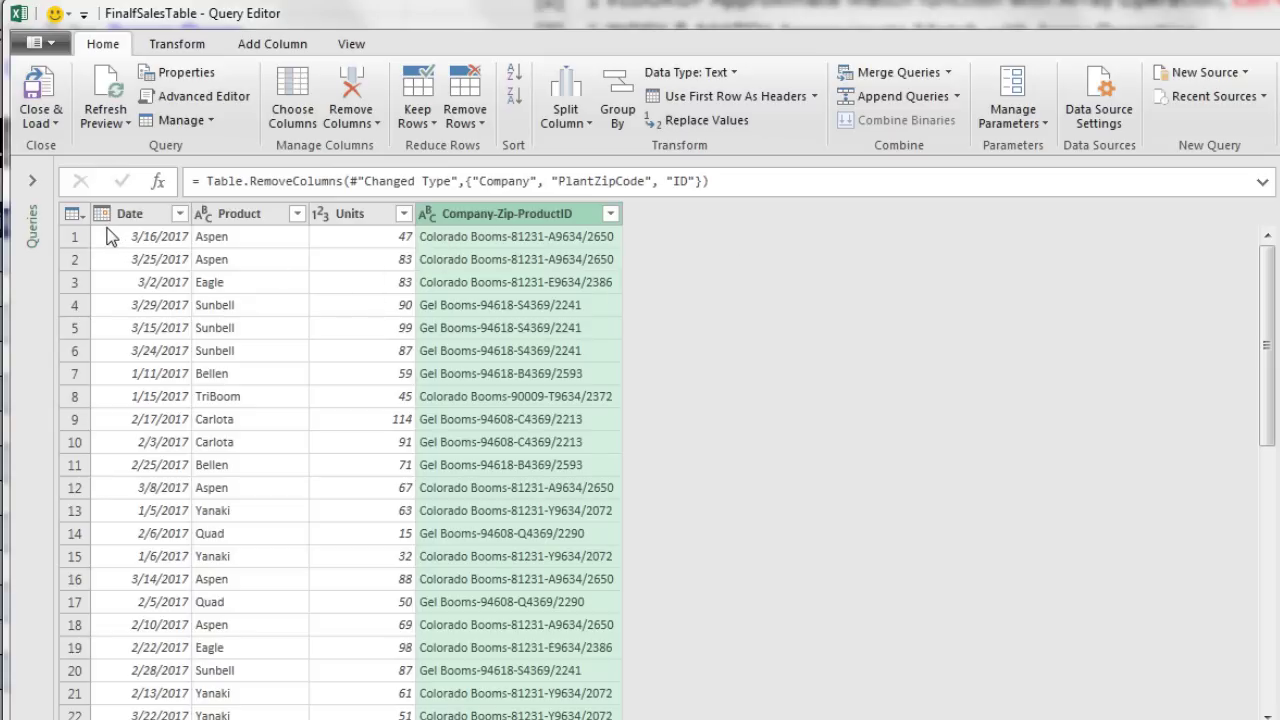
- Close and load the edited FinalfSalesTable query and preview it in the workbook's query list
{"action": "left_click", "coordinate": [46, 121]}
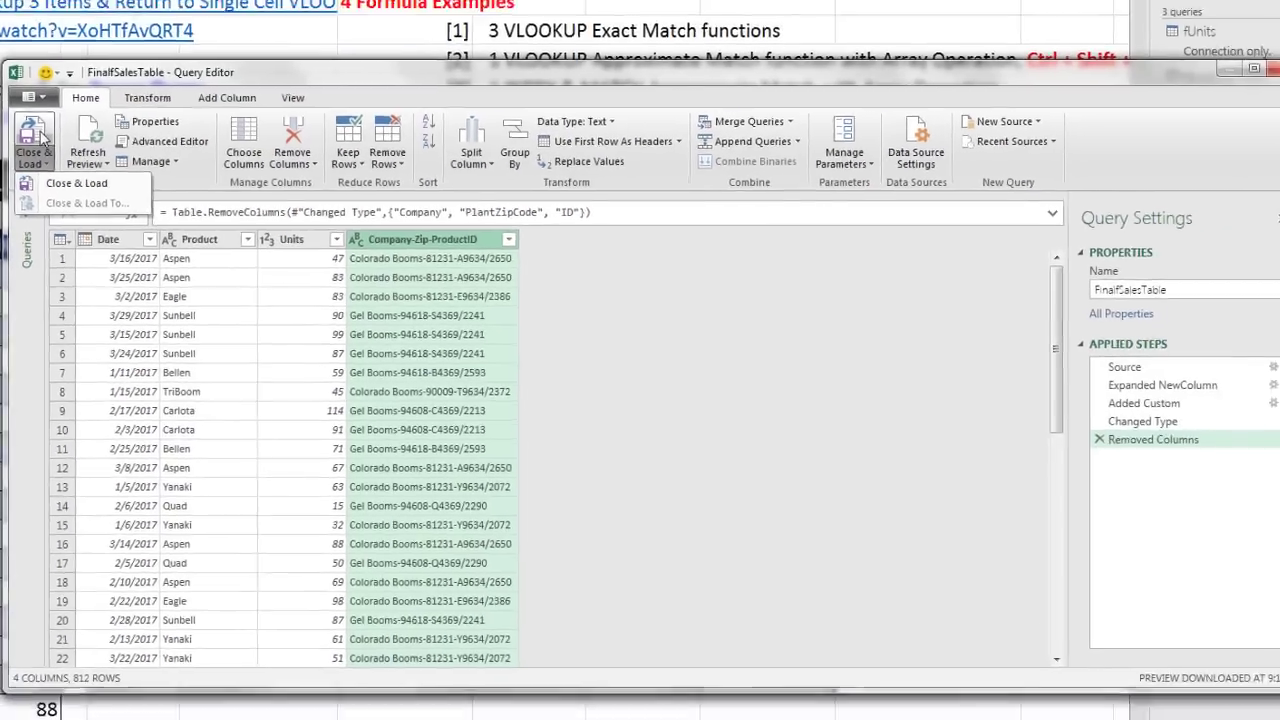
{"action": "left_click", "coordinate": [89, 153]}
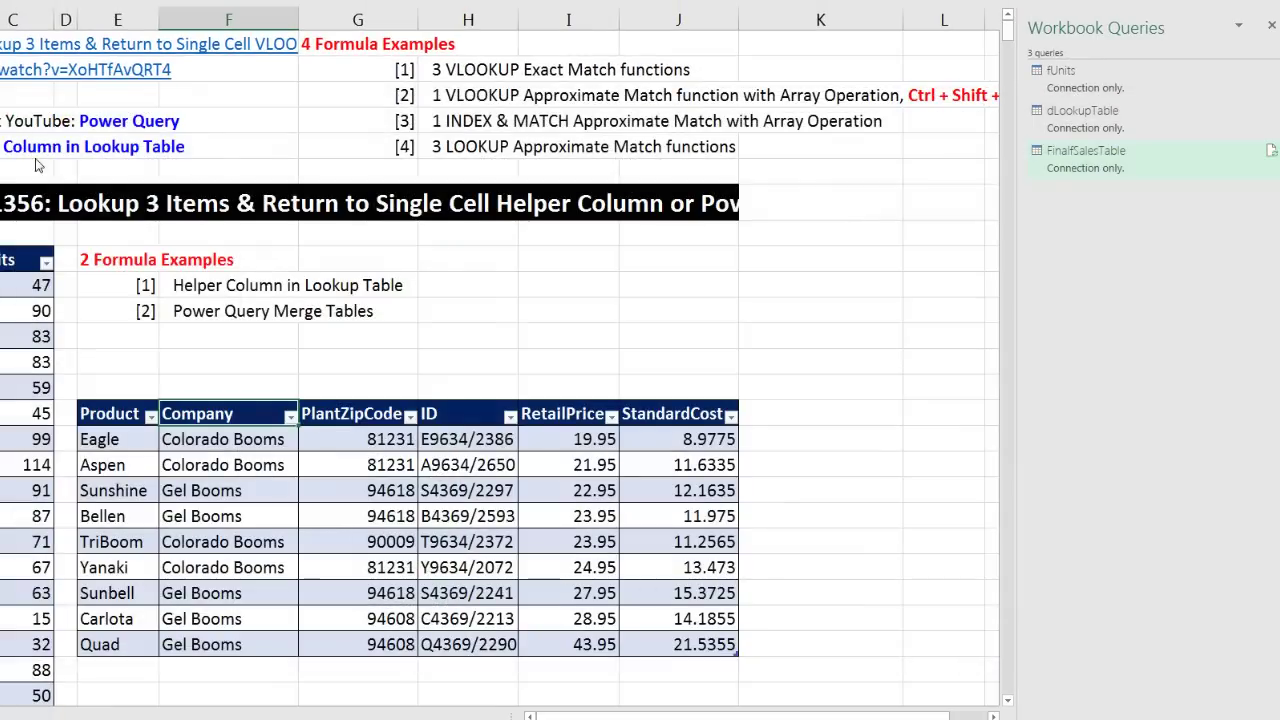
{"action": "mouse_move", "coordinate": [1084, 166]}
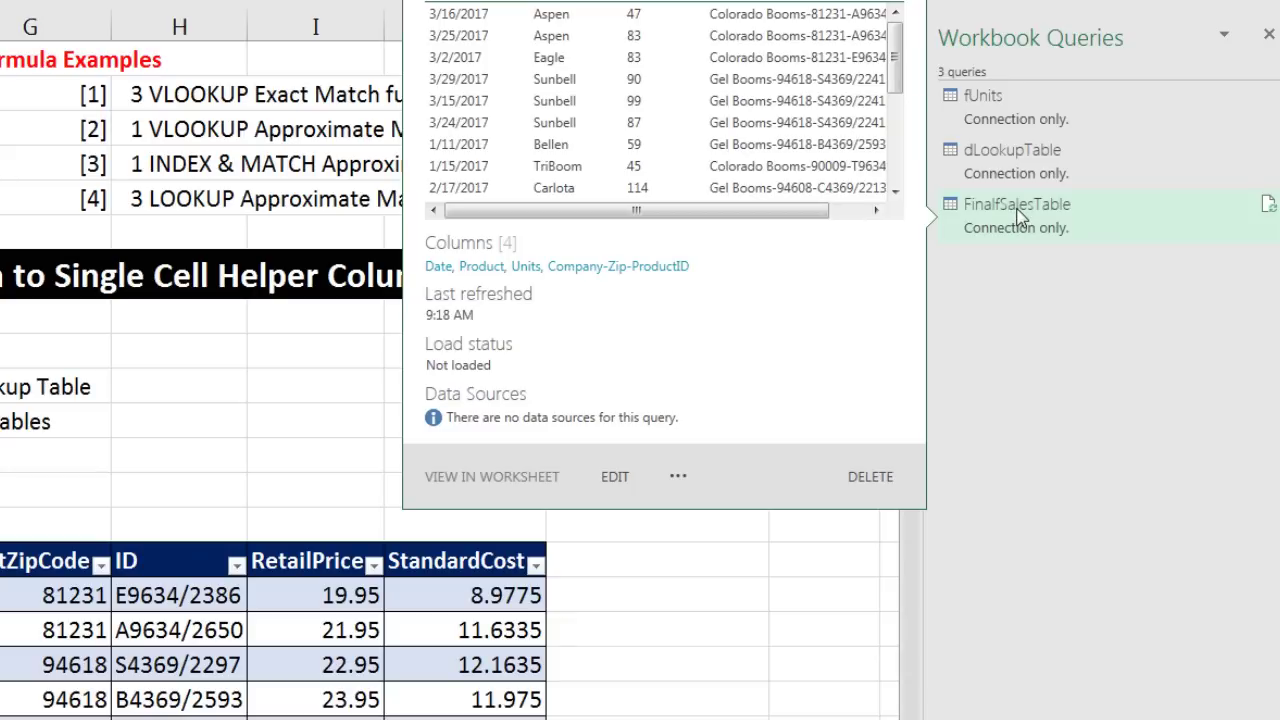
- Load the FinalfSalesTable query as a table on a new worksheet
{"action": "right_click", "coordinate": [1020, 216]}
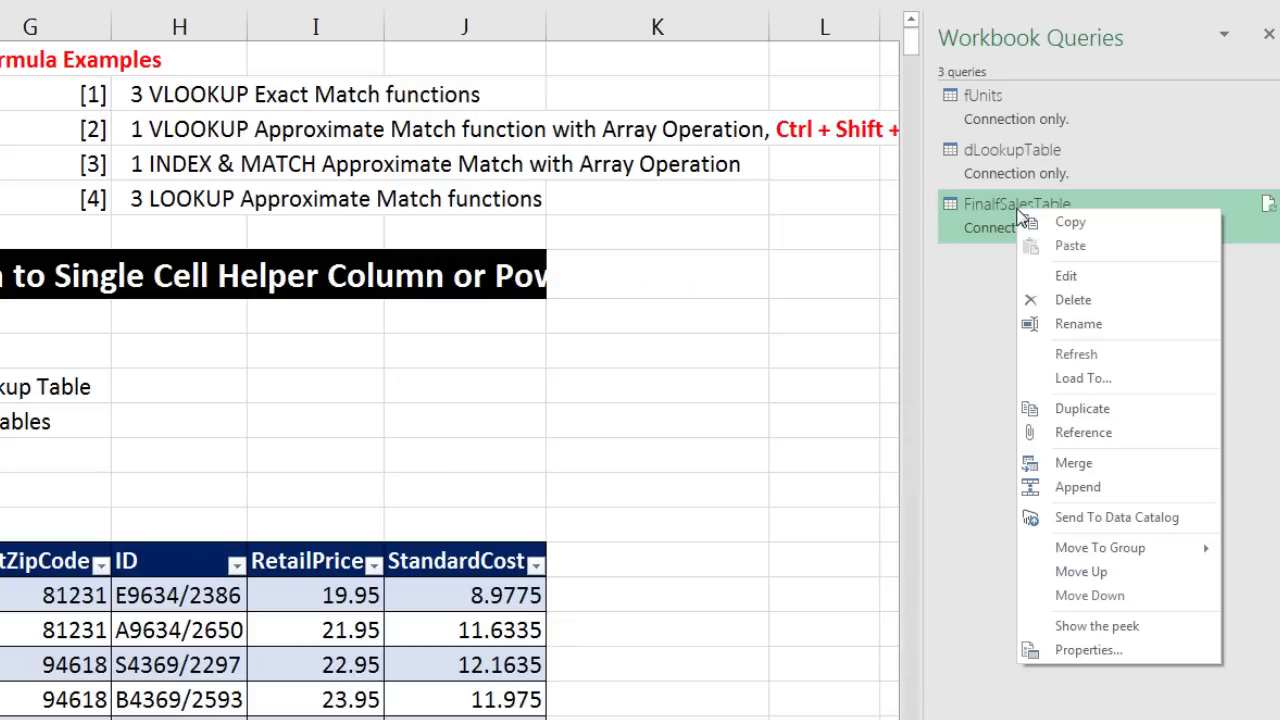
{"action": "left_click", "coordinate": [1082, 380]}
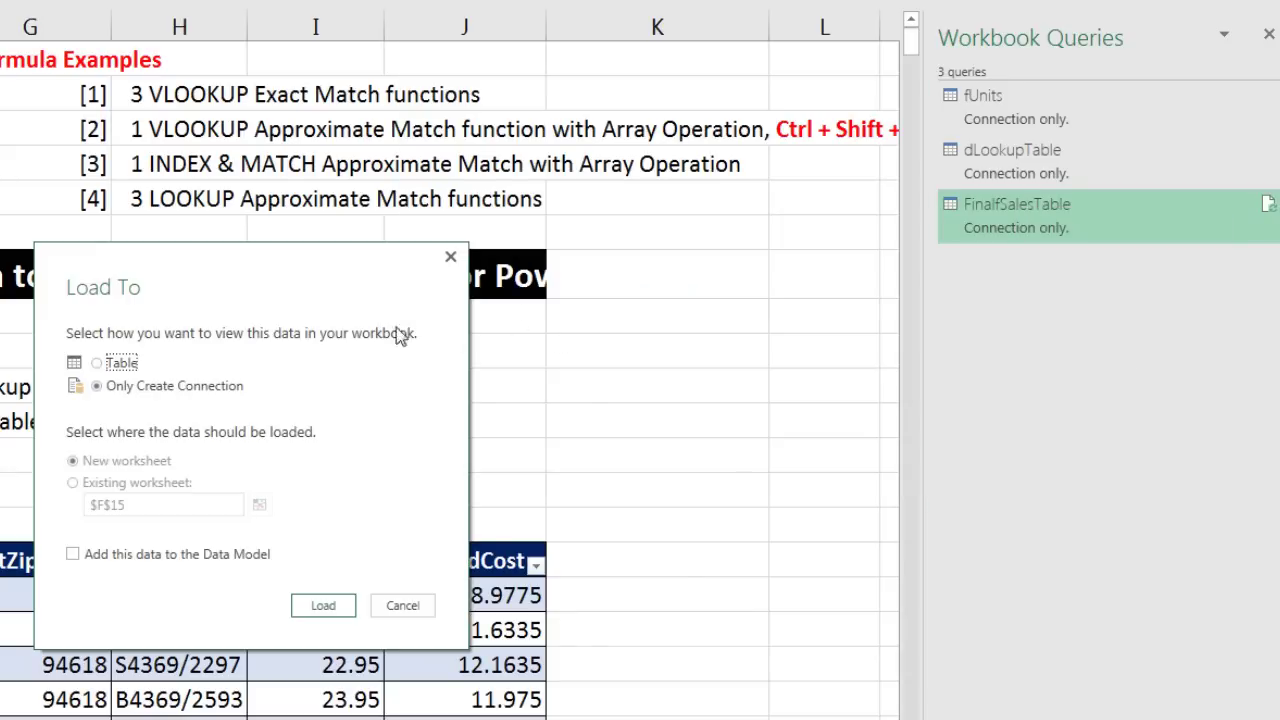
{"action": "left_click", "coordinate": [97, 364]}
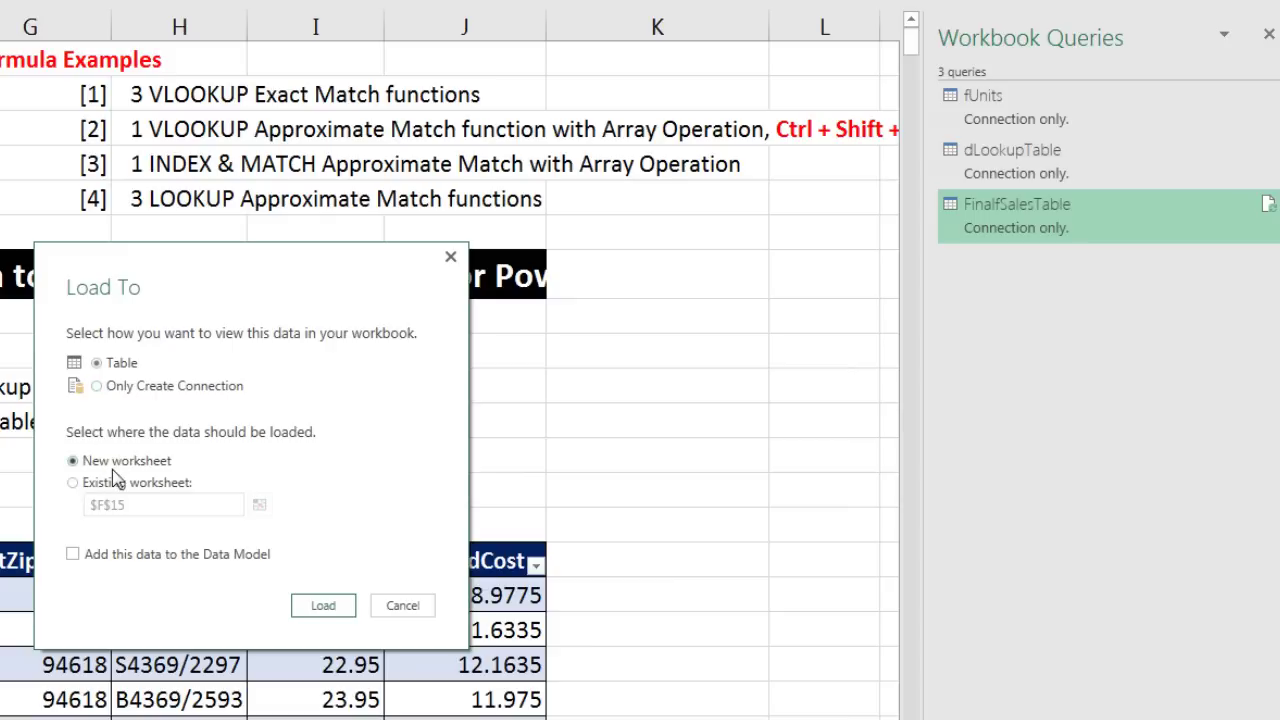
{"action": "left_click", "coordinate": [323, 606]}
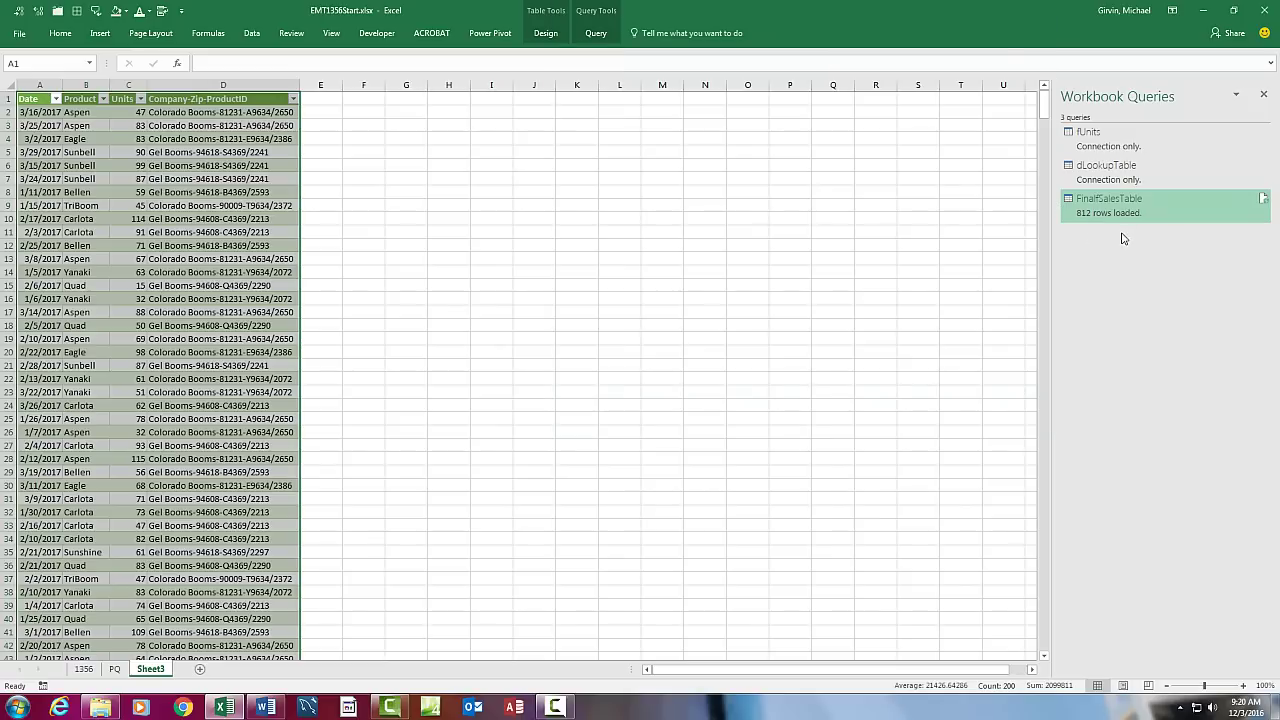
- Rename the new worksheet holding the loaded query table as FinalfSalesTable
{"action": "left_click", "coordinate": [238, 220]}
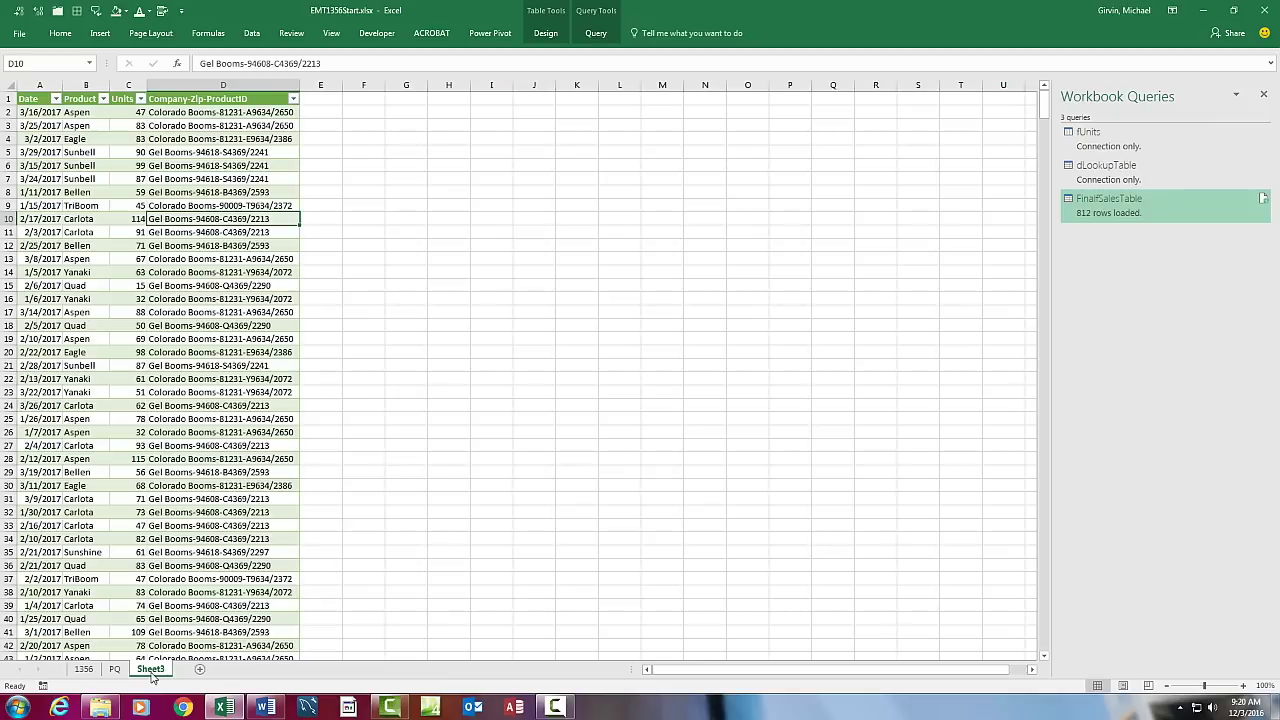
{"action": "type", "text": "FinalSalesTable"}
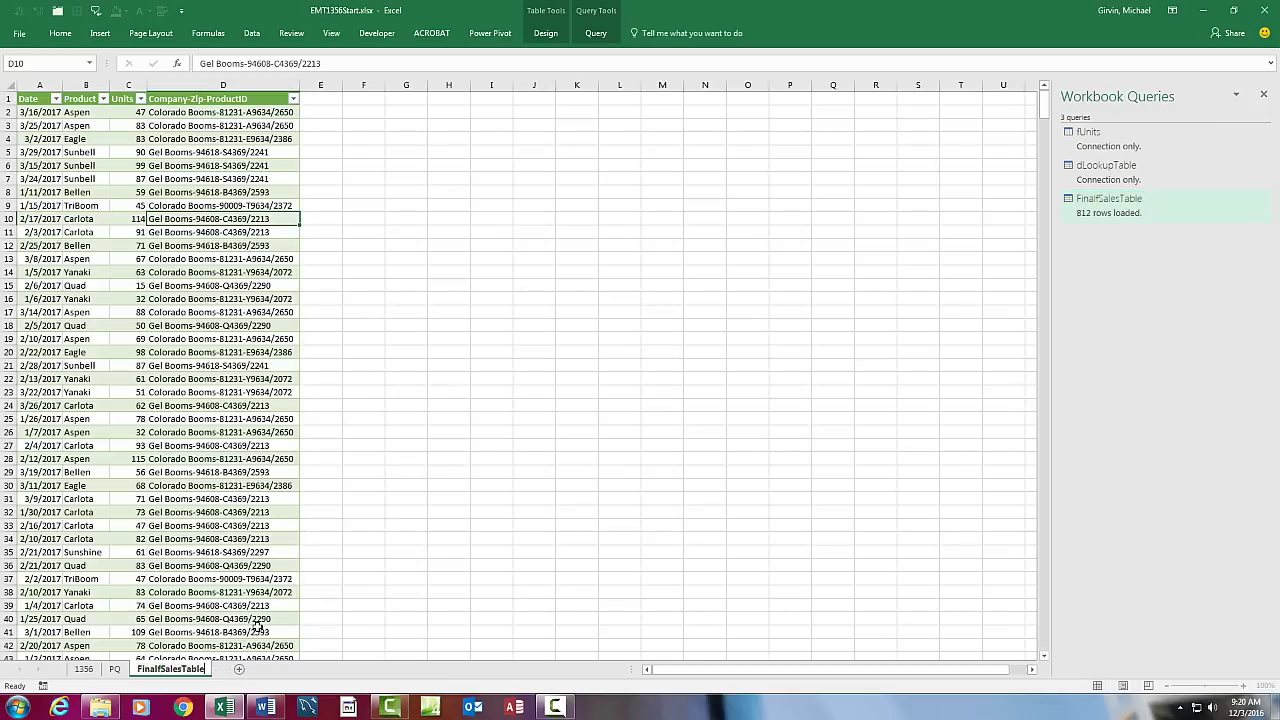
{"action": "key", "text": "Return"}
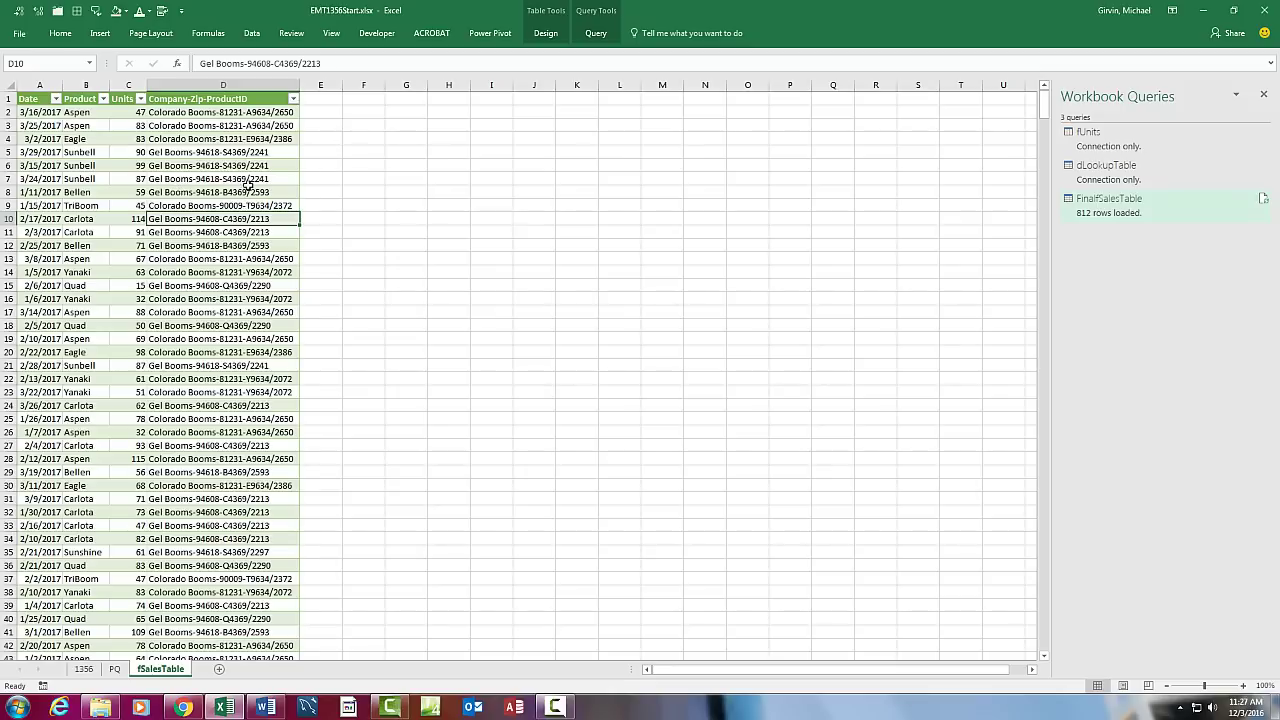
- Review the VLOOKUP formula in cell D10 of the 1356 sheet without changing it
{"action": "left_click", "coordinate": [84, 669]}
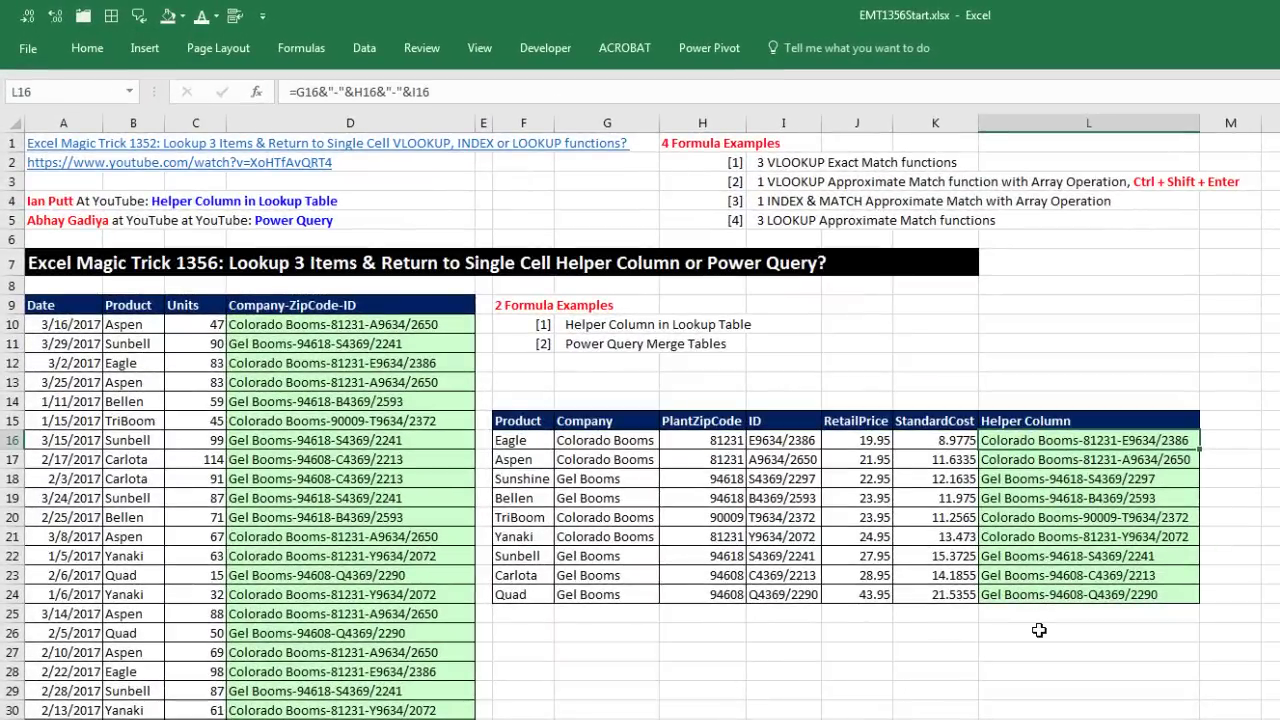
{"action": "double_click", "coordinate": [446, 327]}
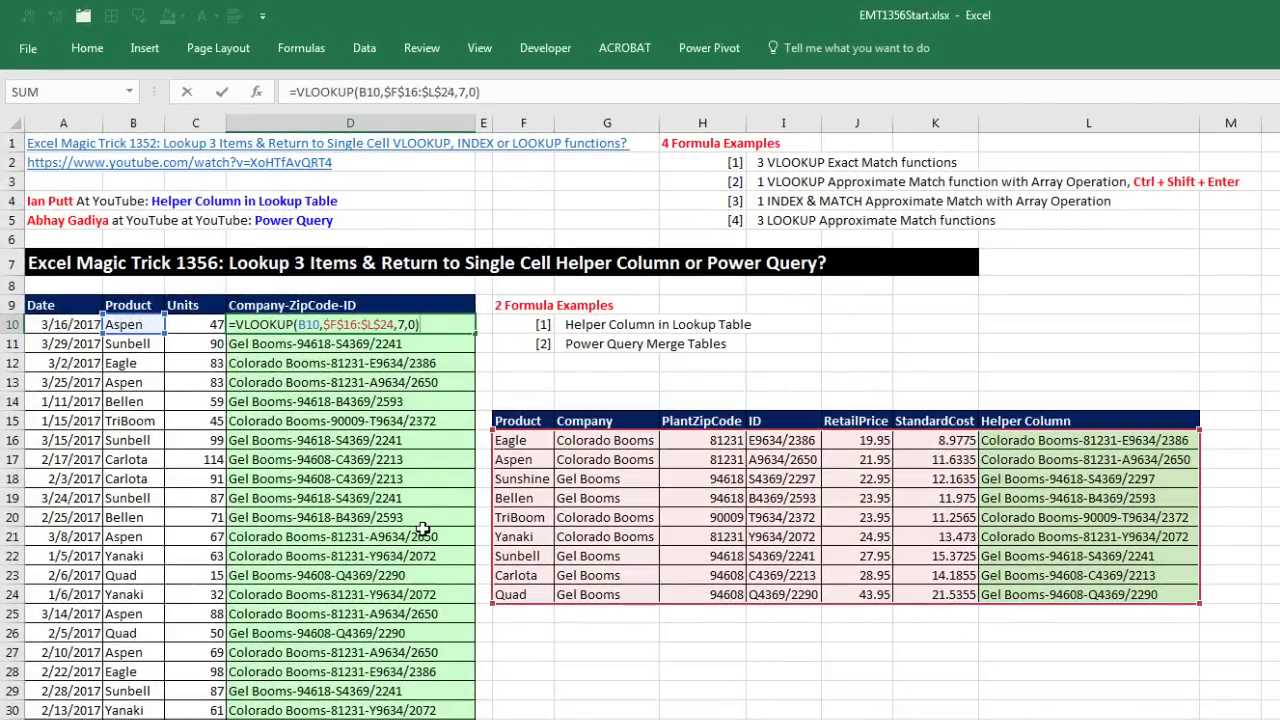
{"action": "key", "text": "Escape"}
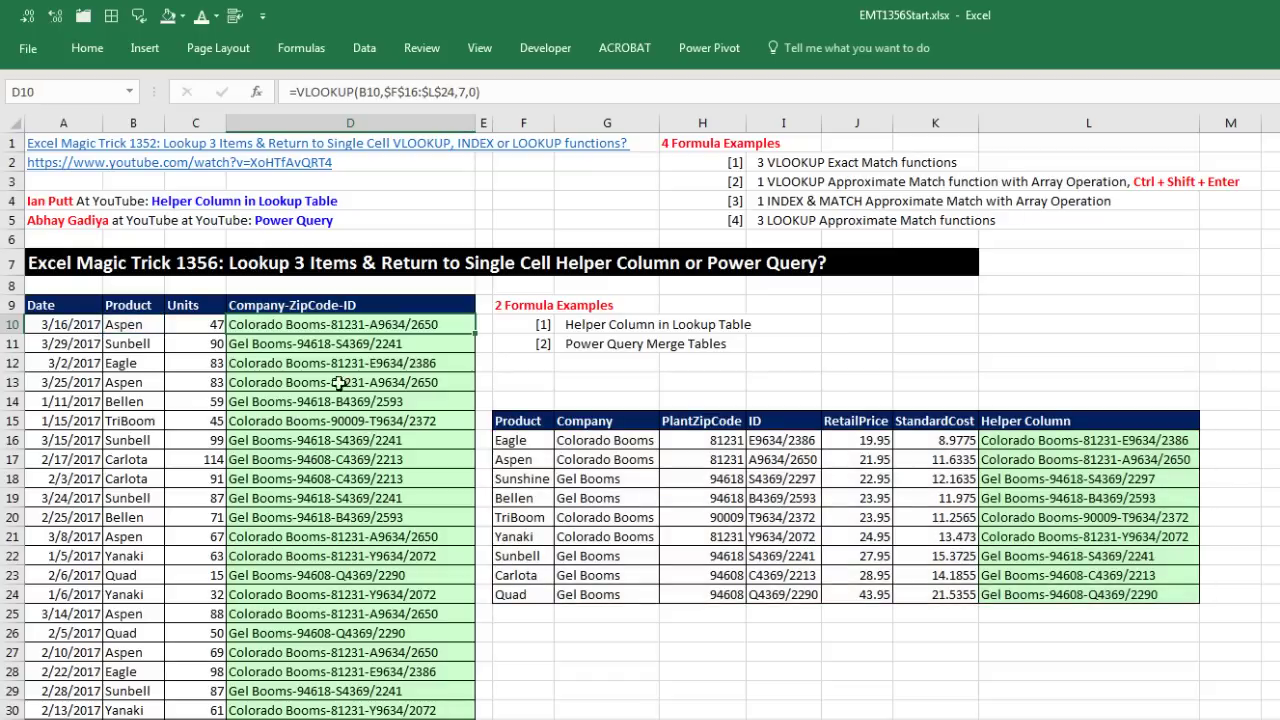